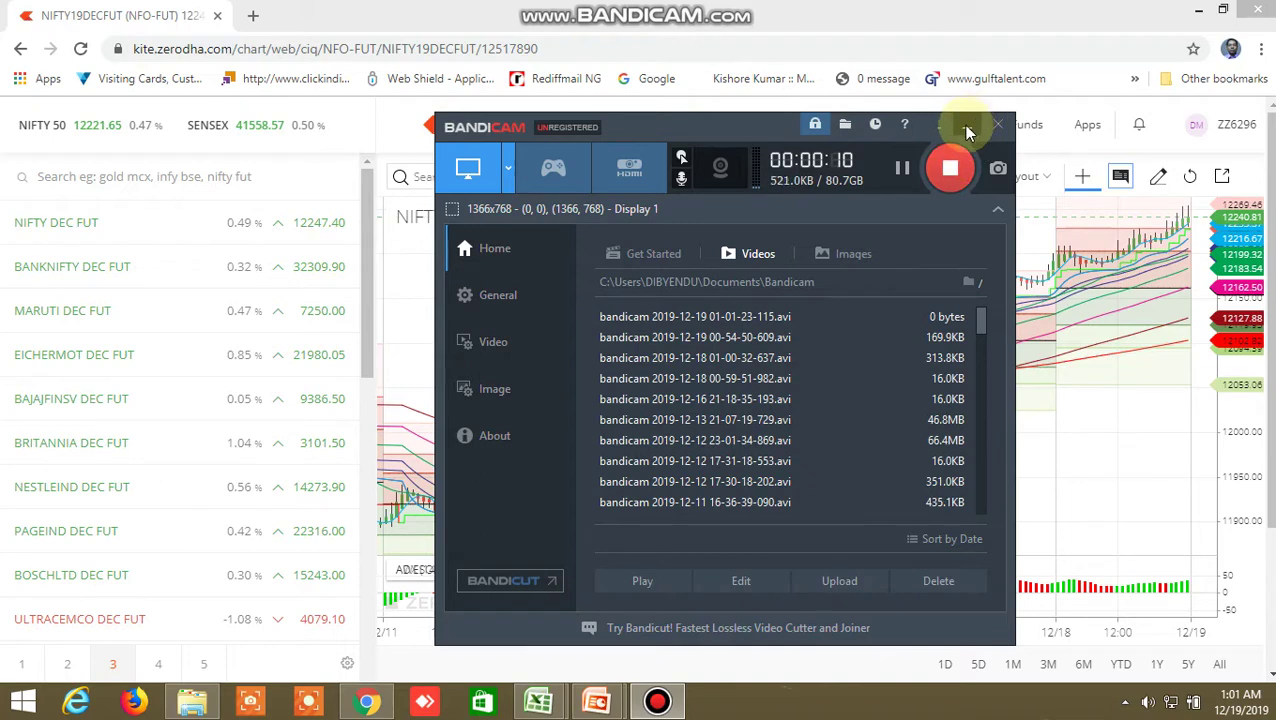
- Minimize the recorder and show the title presentation followed by the DISCALAIMER presentation in PowerPoint
left_click(967, 129)
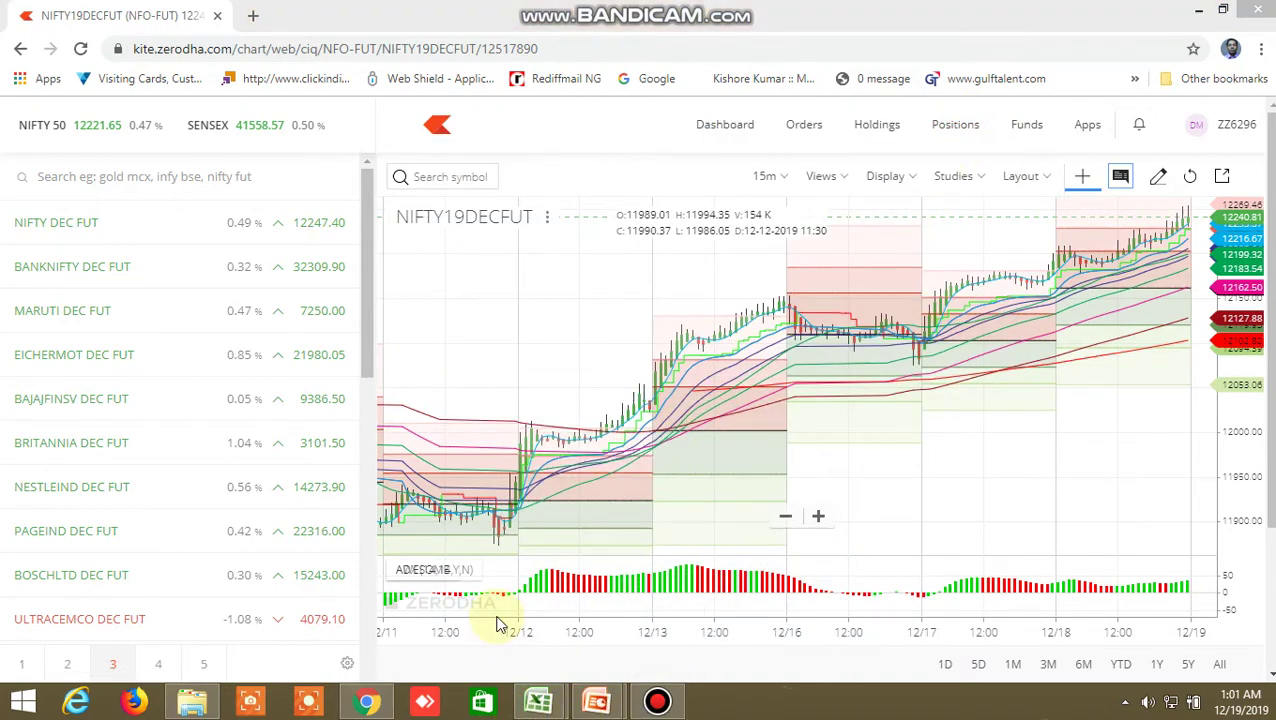
key("alt+Tab")
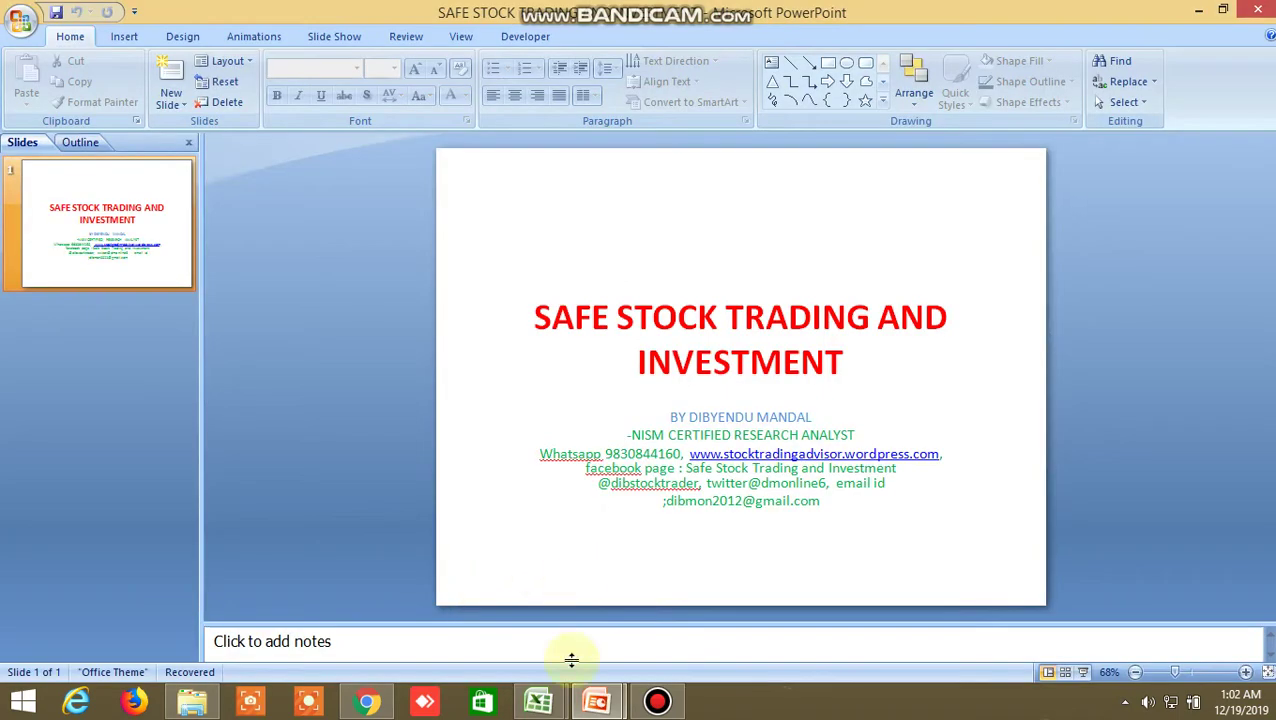
mouse_move(598, 700)
left_click(702, 628)
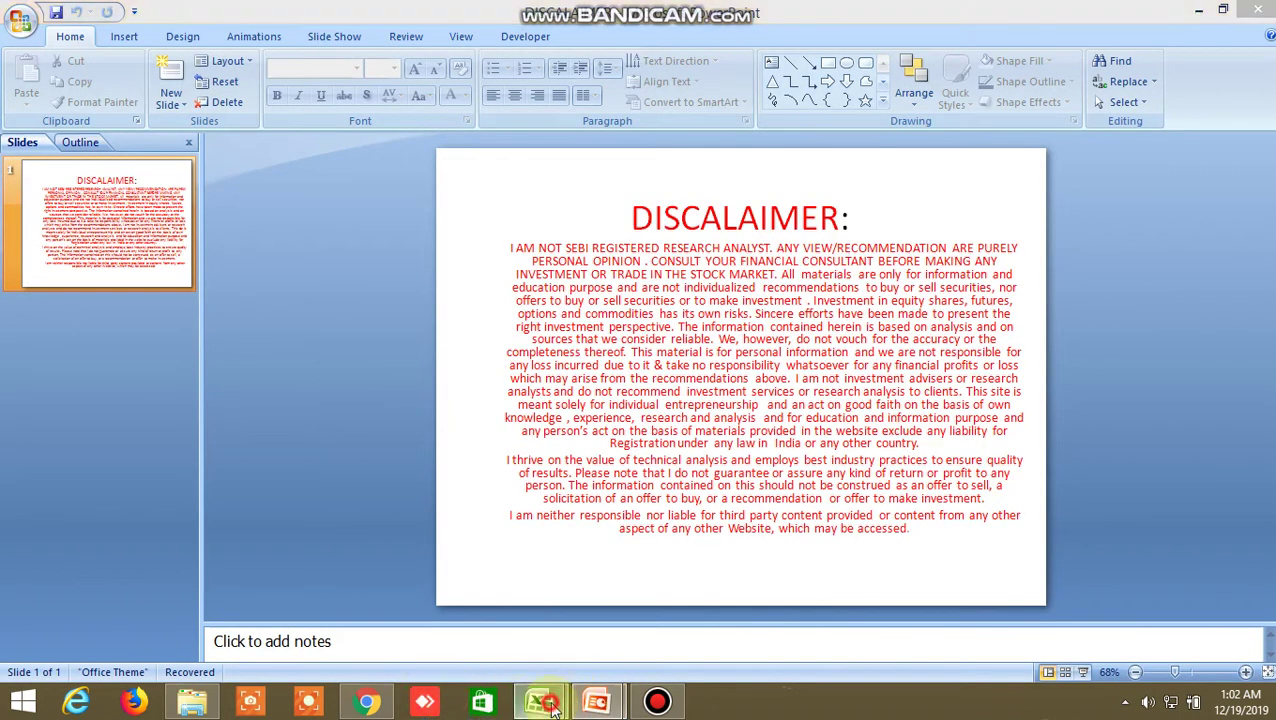
- Switch to the BUY SELL LEVEL CUM SCREENER workbook in Excel and set the sheet's zoom to 200%
mouse_move(530, 703)
left_click(628, 598)
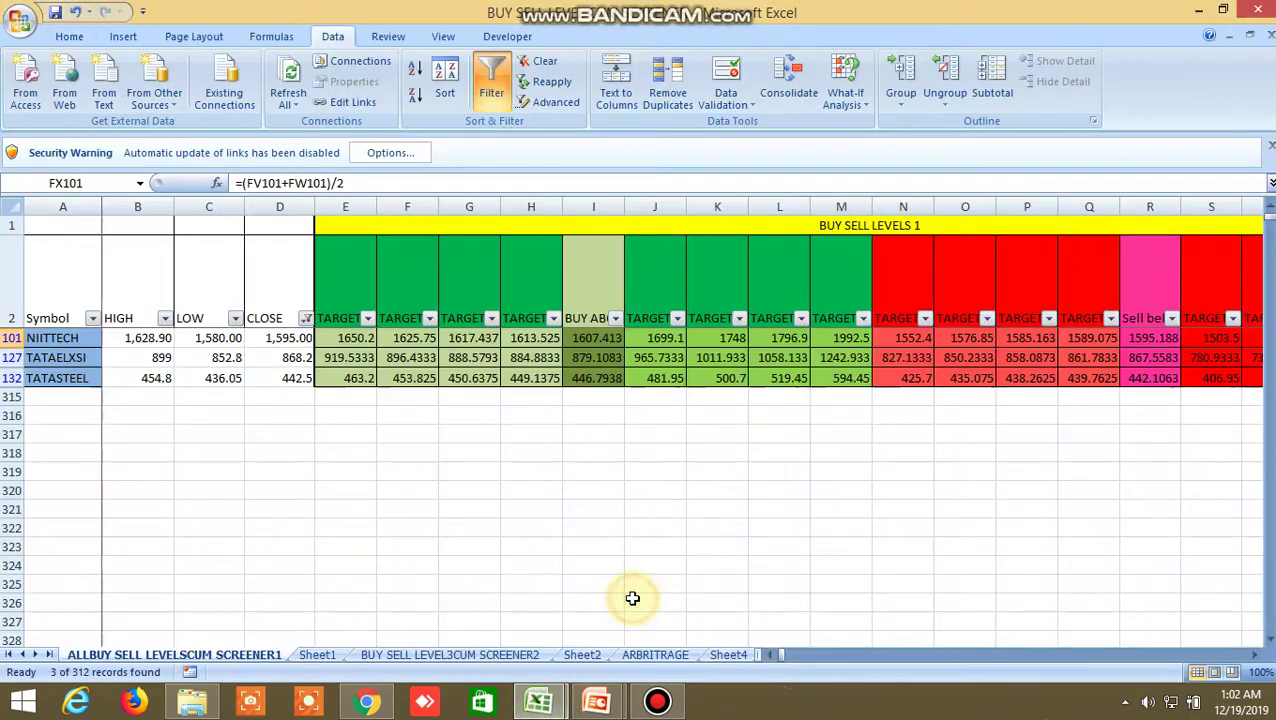
left_click(1258, 672)
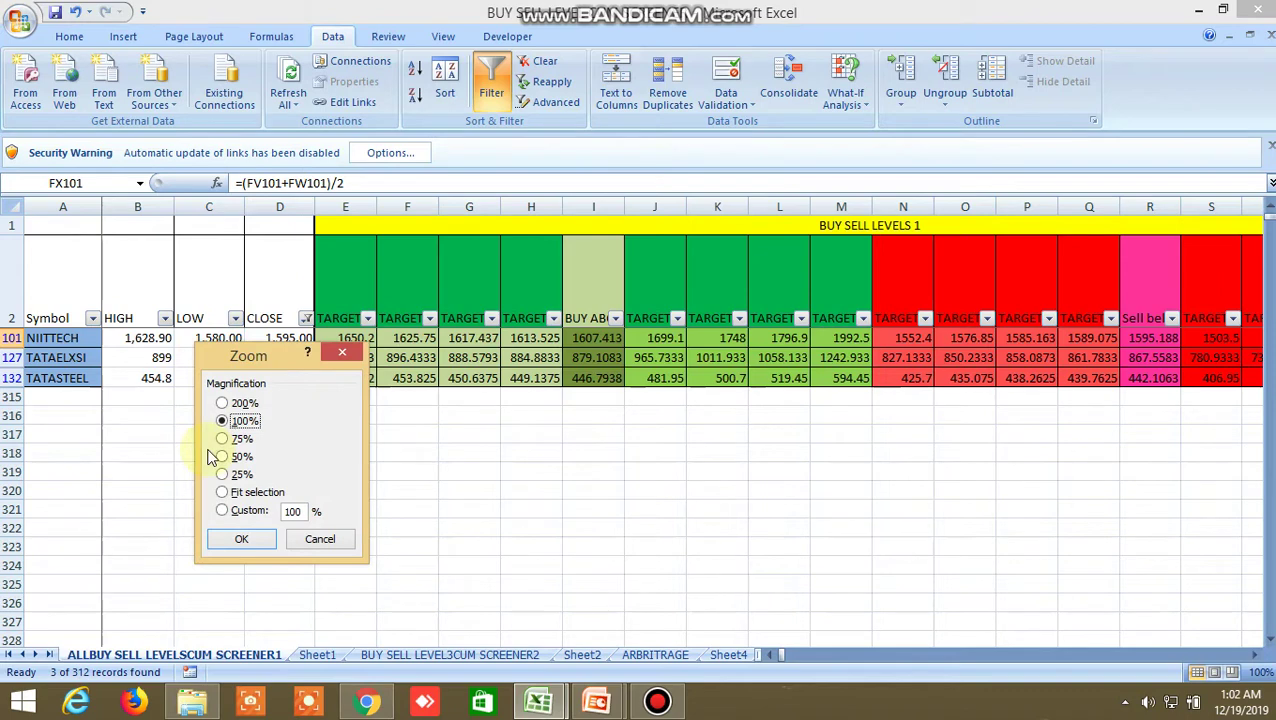
left_click(222, 404)
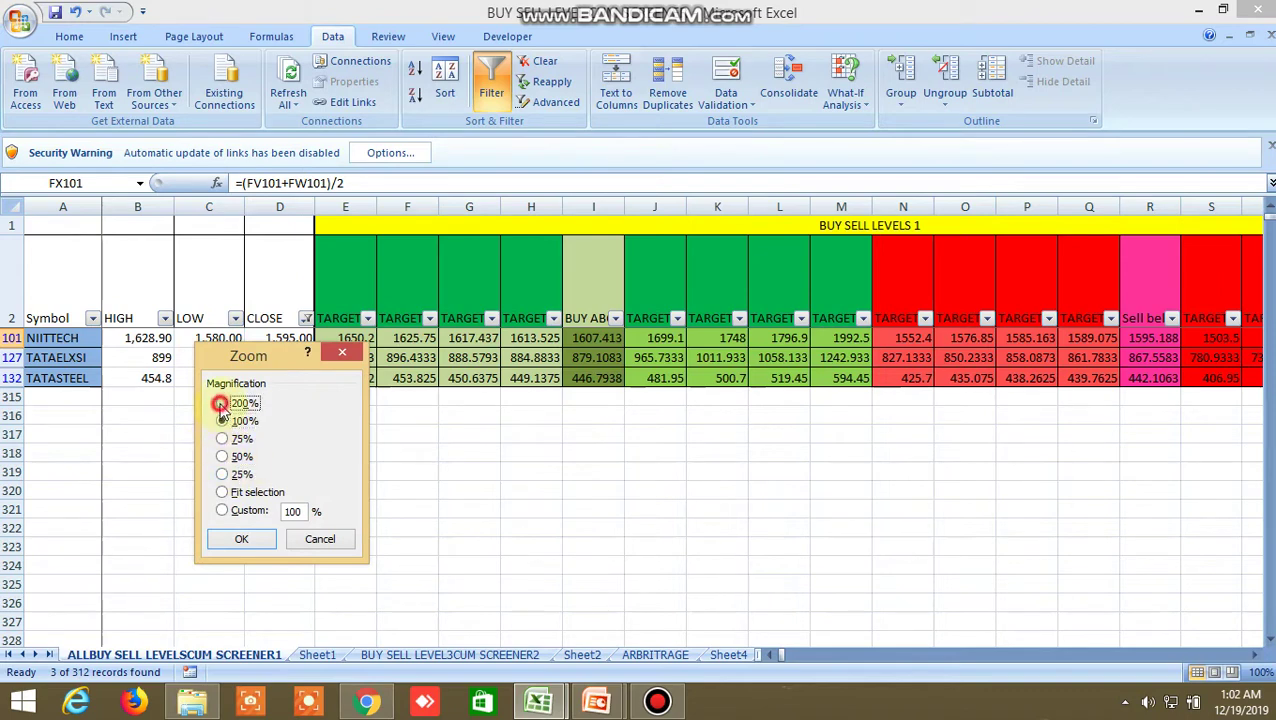
left_click(241, 540)
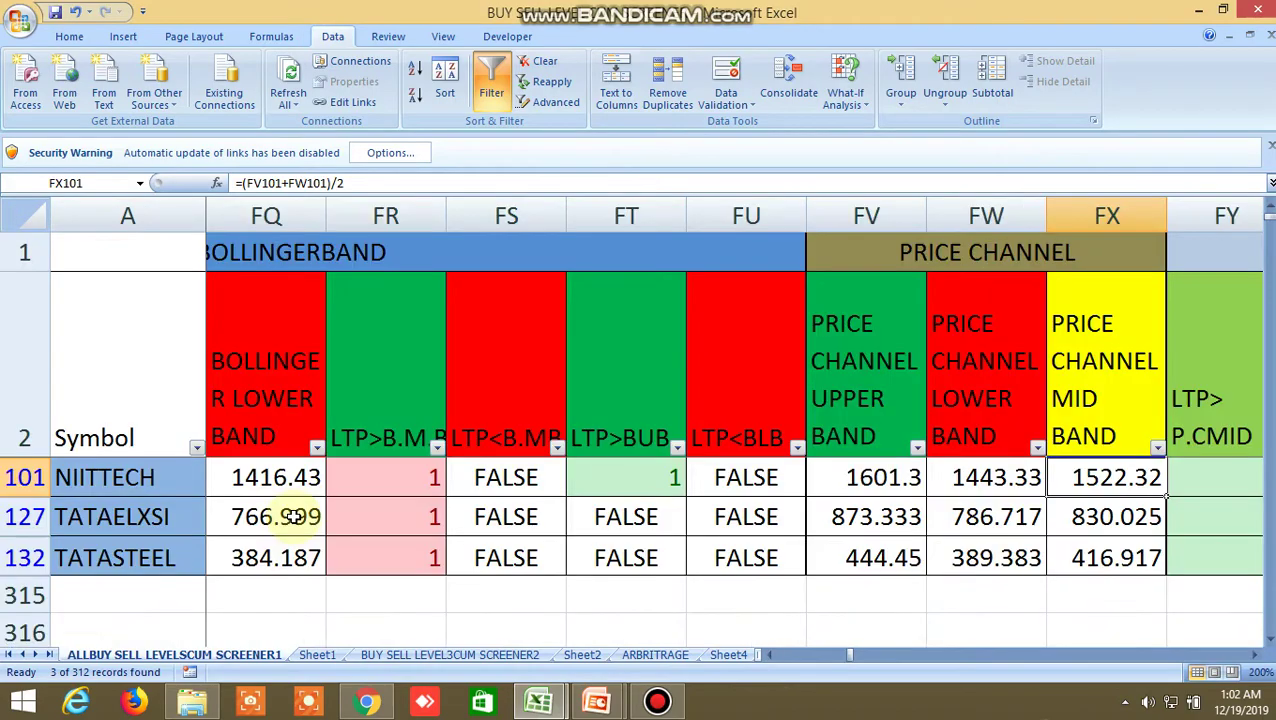
- Review the filtered stocks' HIGH, LOW, CLOSE, TARGET and BUY ABOVE columns at the start of the first screener sheet
left_click_drag(848, 654, 780, 660)
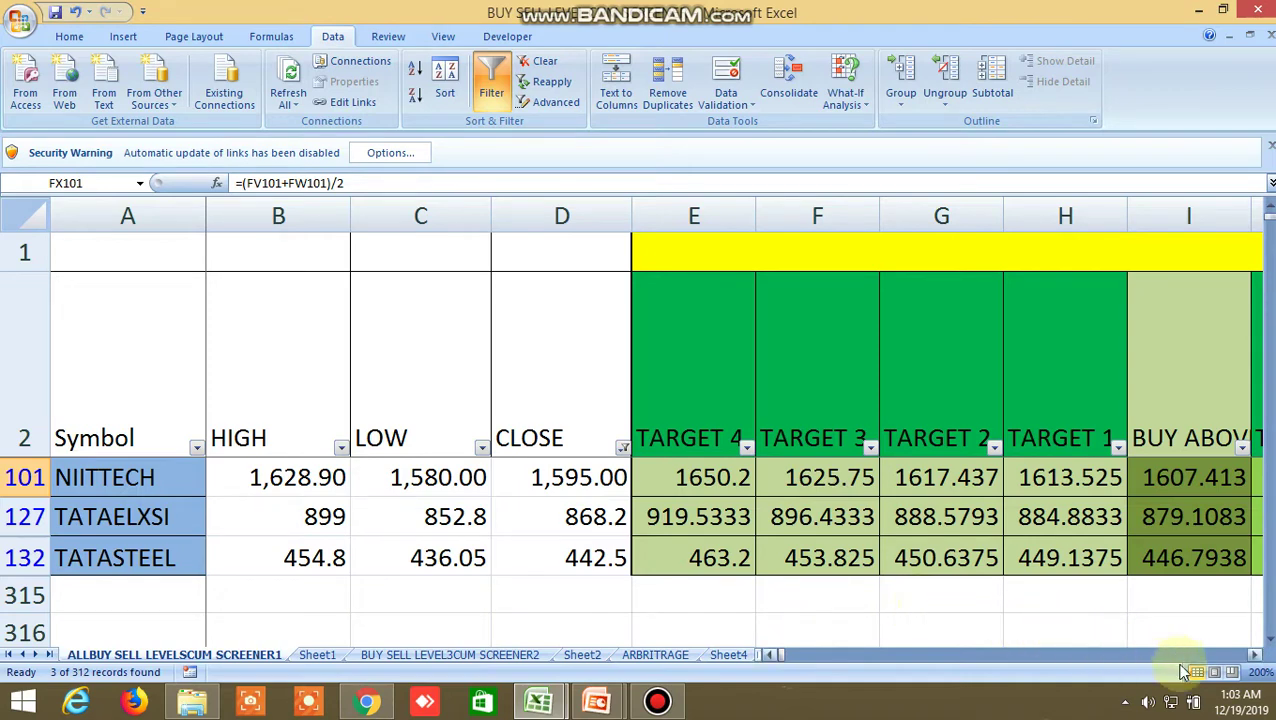
left_click(1254, 657)
left_click(1254, 657)
left_click(1254, 657)
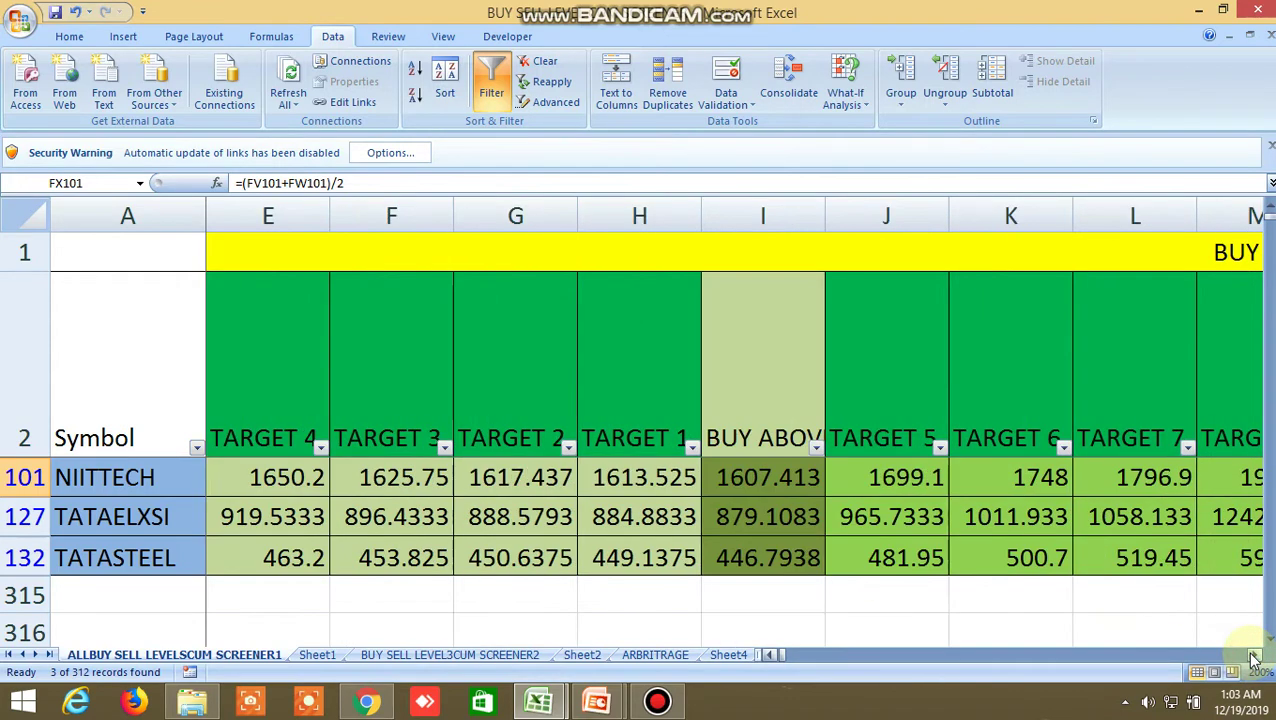
left_click(770, 657)
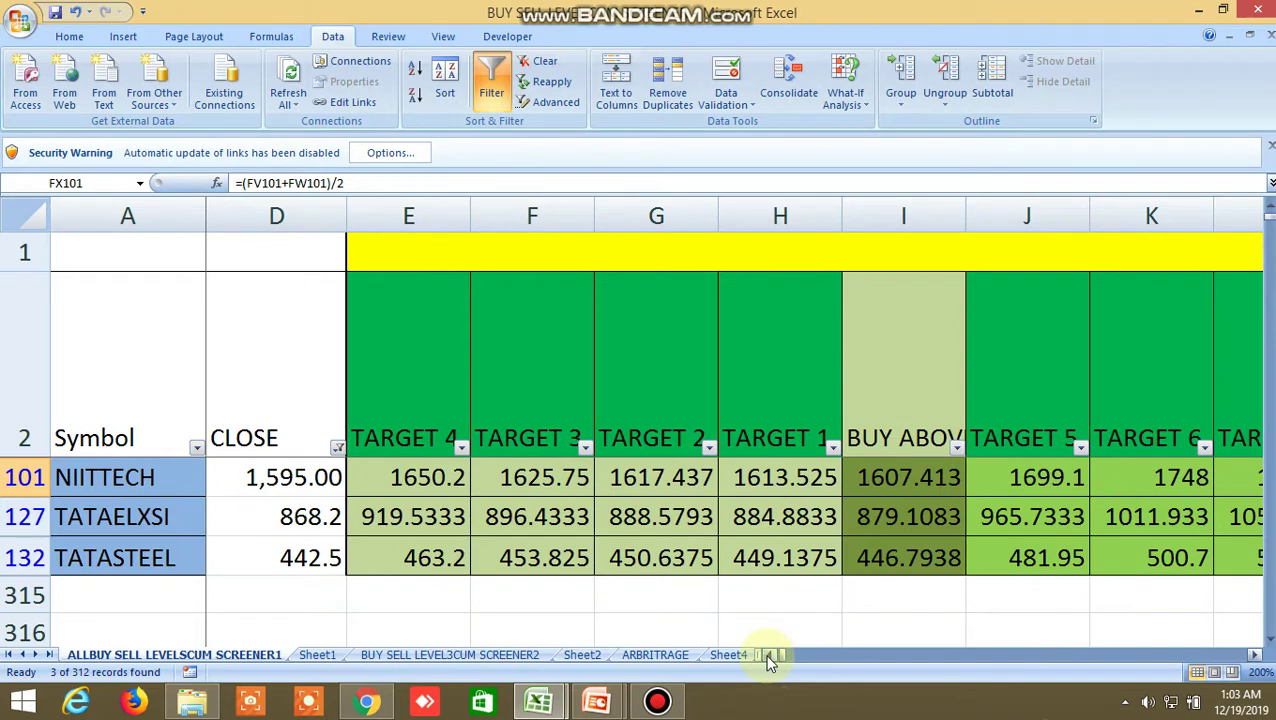
- Check the BUY SELL LEVEL 3 workbook and return to the BUY SELL LEVEL CUM SCREENER workbook
mouse_move(560, 703)
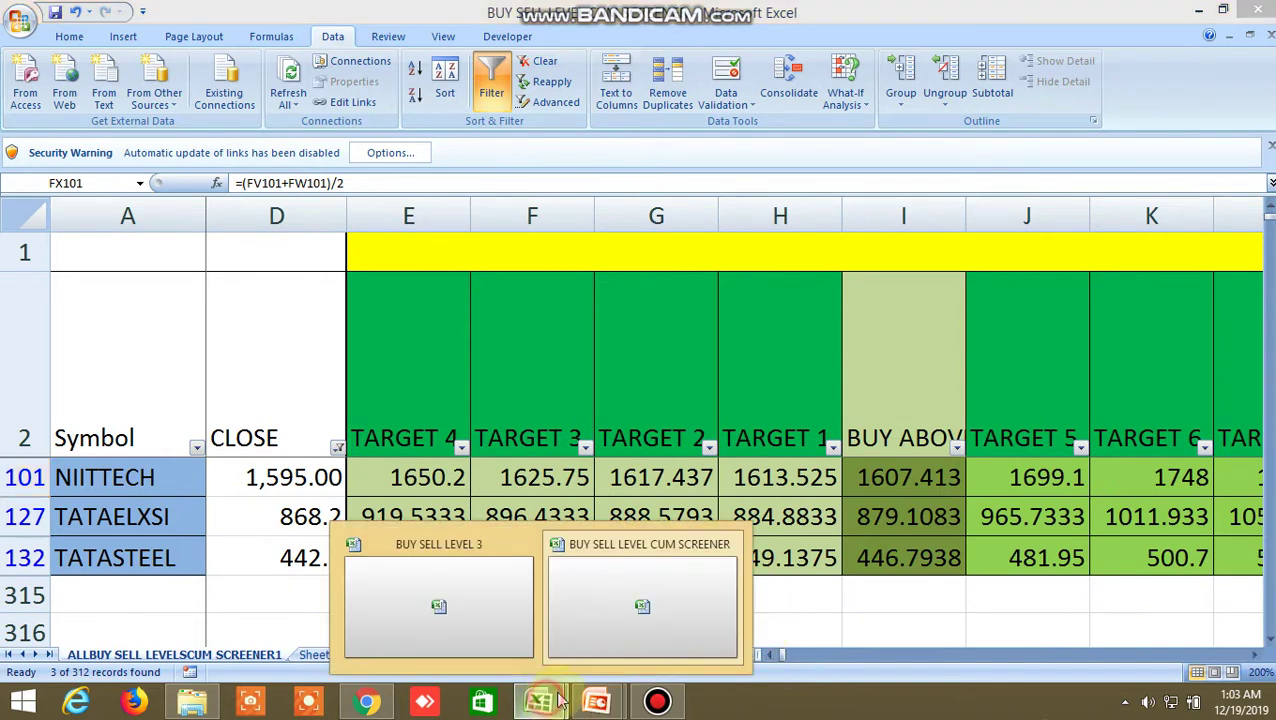
left_click(645, 615)
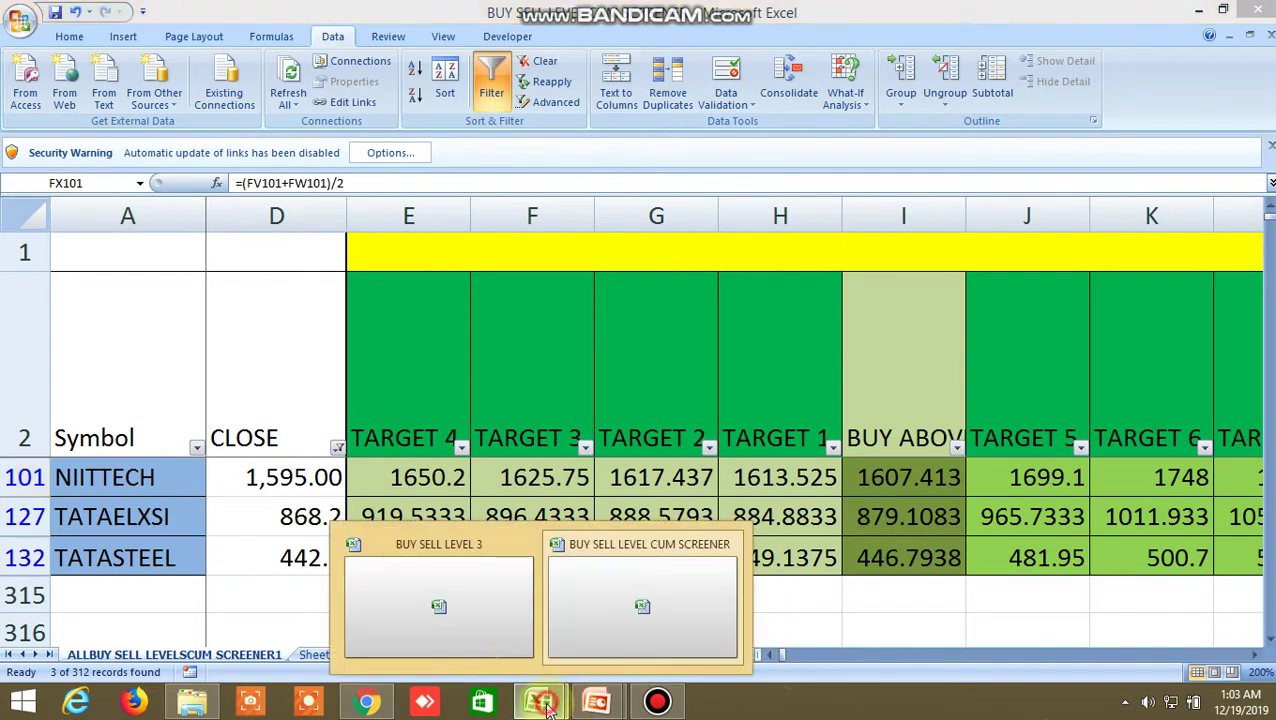
left_click(440, 620)
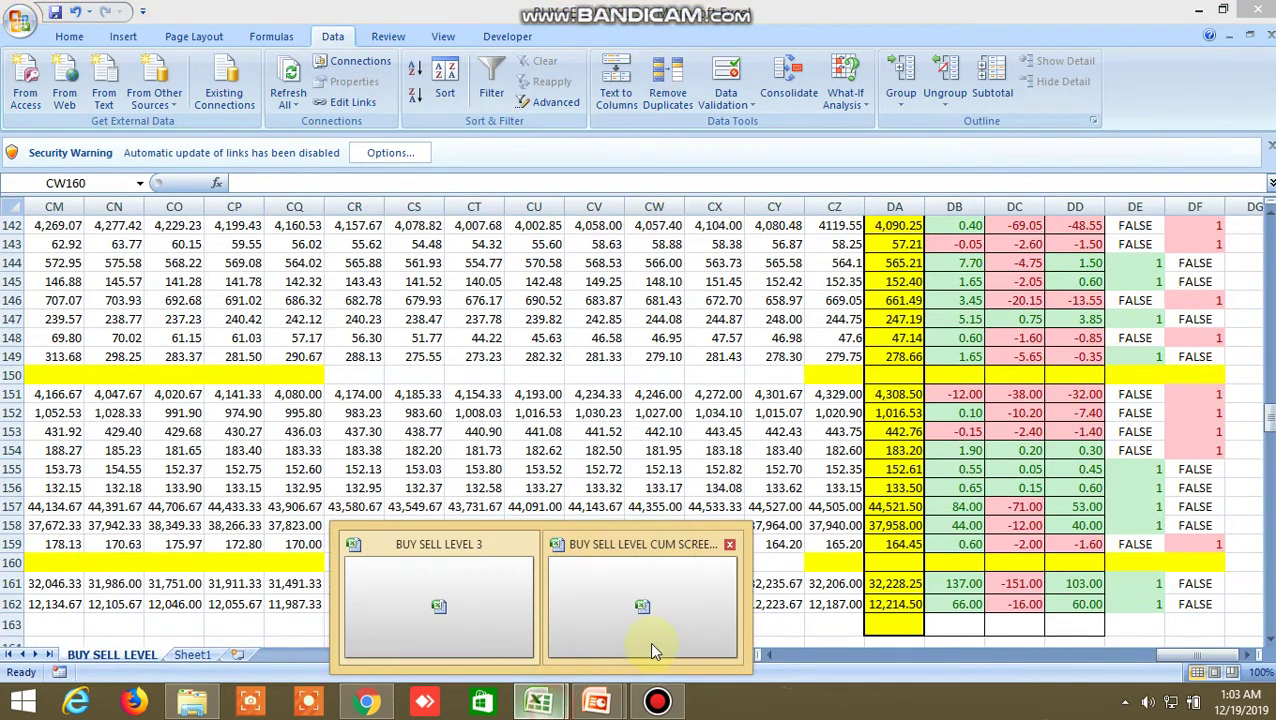
left_click(649, 641)
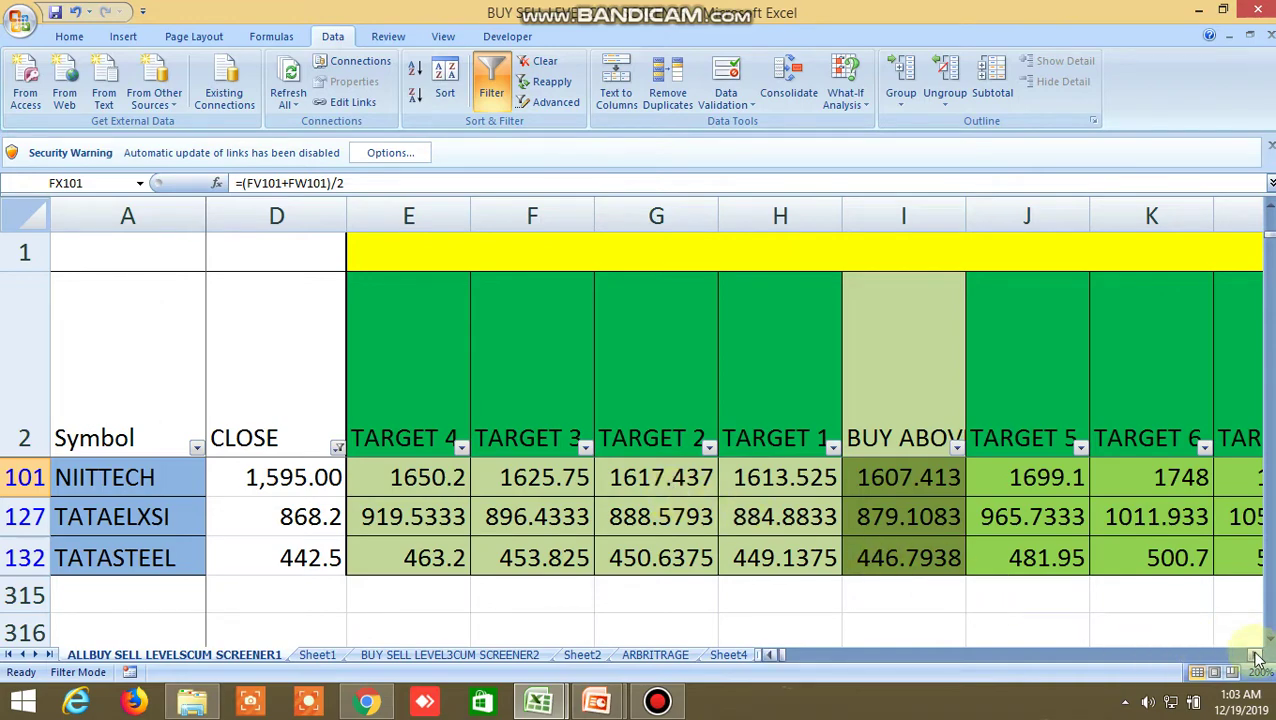
- Examine the screener's remaining columns, from buy/sell levels through 10/20 moving-average crosses to the 5-day and 20-day high/low conditions
left_click_drag(1257, 657, 1257, 657)
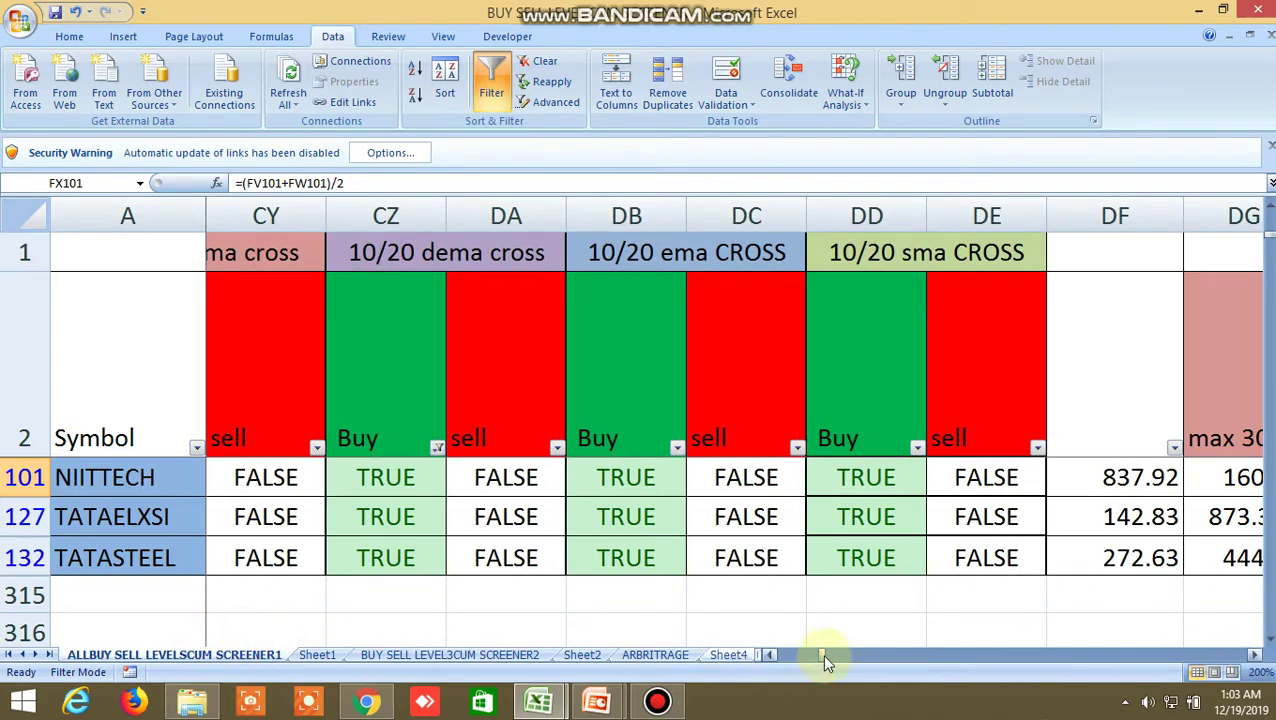
left_click_drag(821, 656, 799, 655)
left_click_drag(1260, 655, 1256, 657)
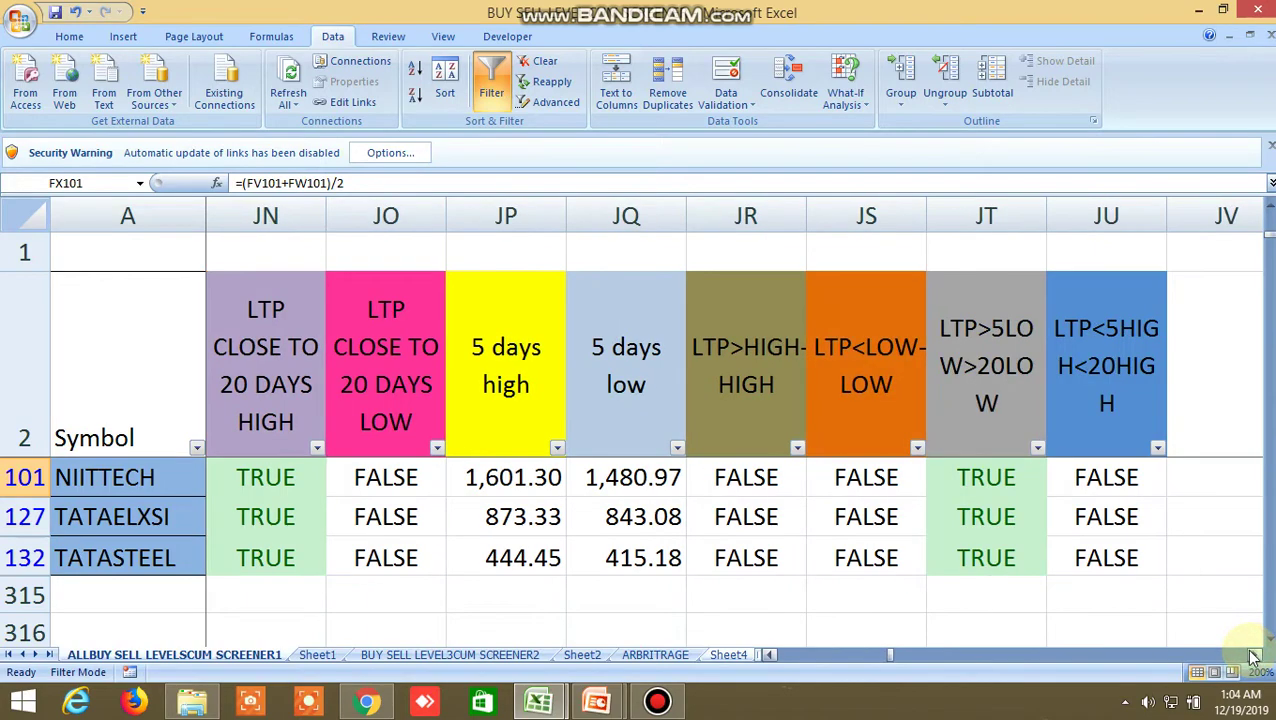
left_click_drag(890, 660, 755, 641)
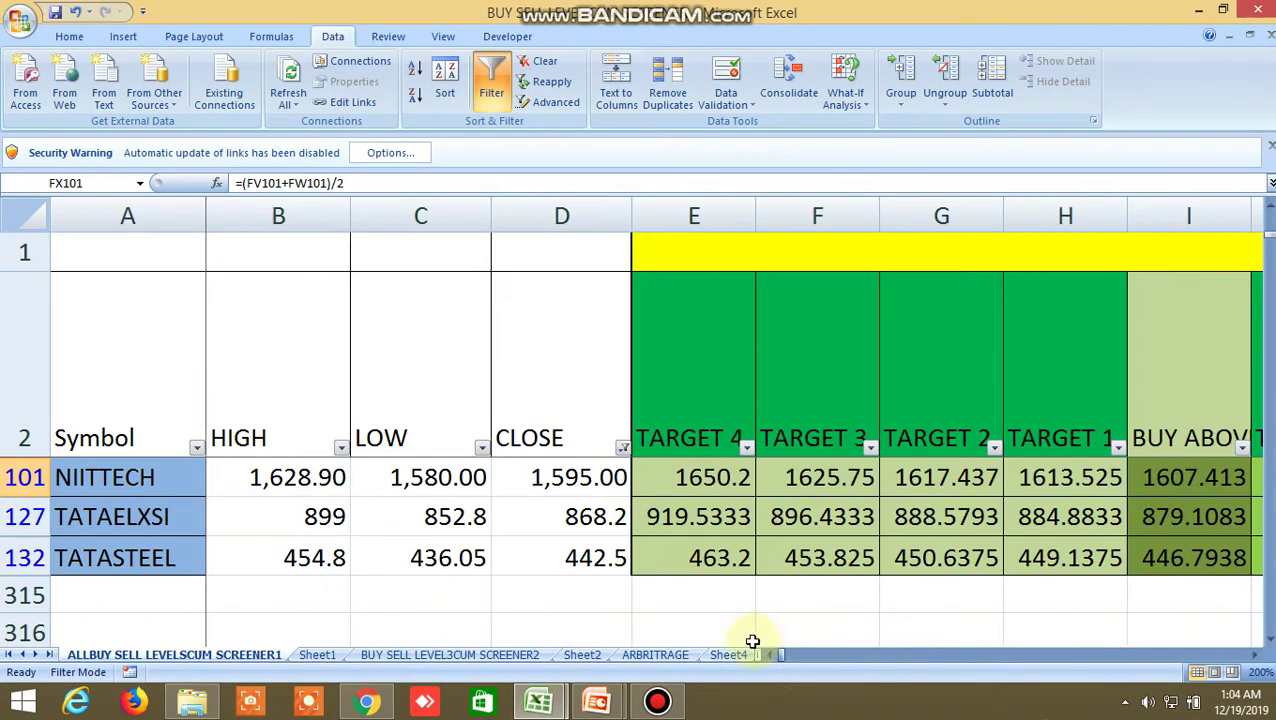
- Show the BUY SELL LEVEL3CUM SCREENER2 sheet and select its BUY SELL LEVELS 3 and UPTREND header cells
left_click(446, 657)
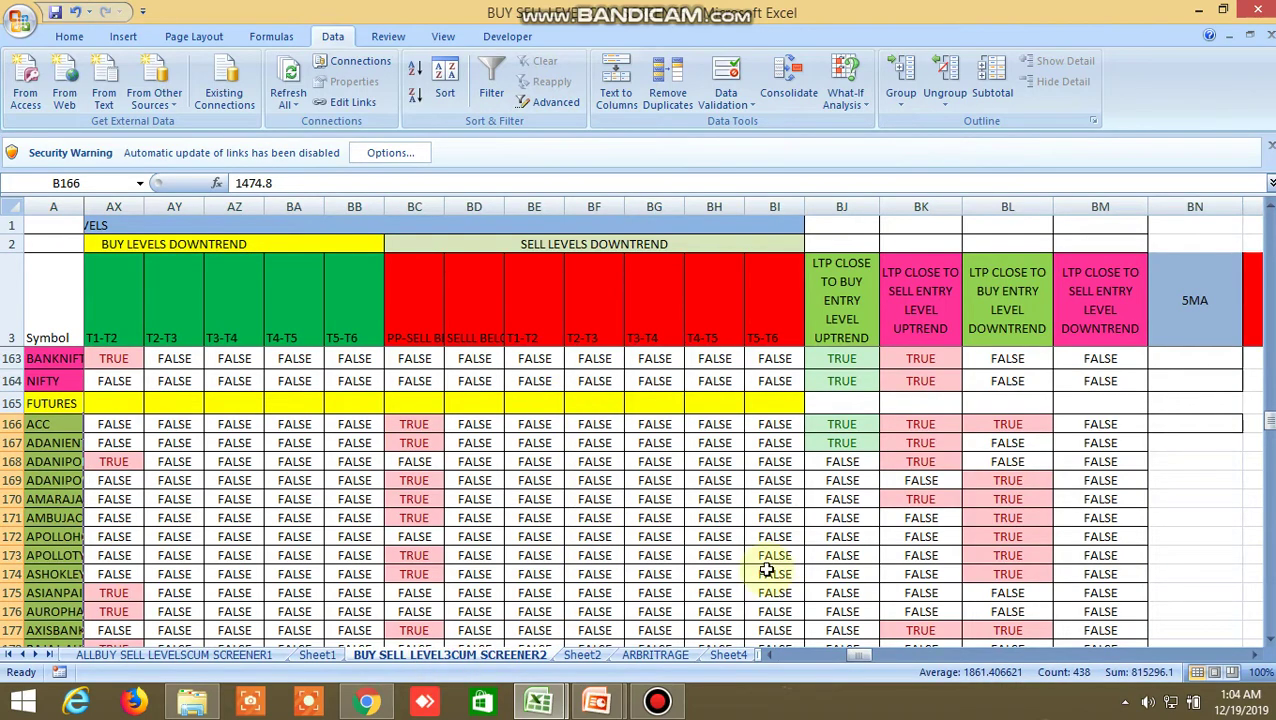
left_click_drag(876, 660, 783, 628)
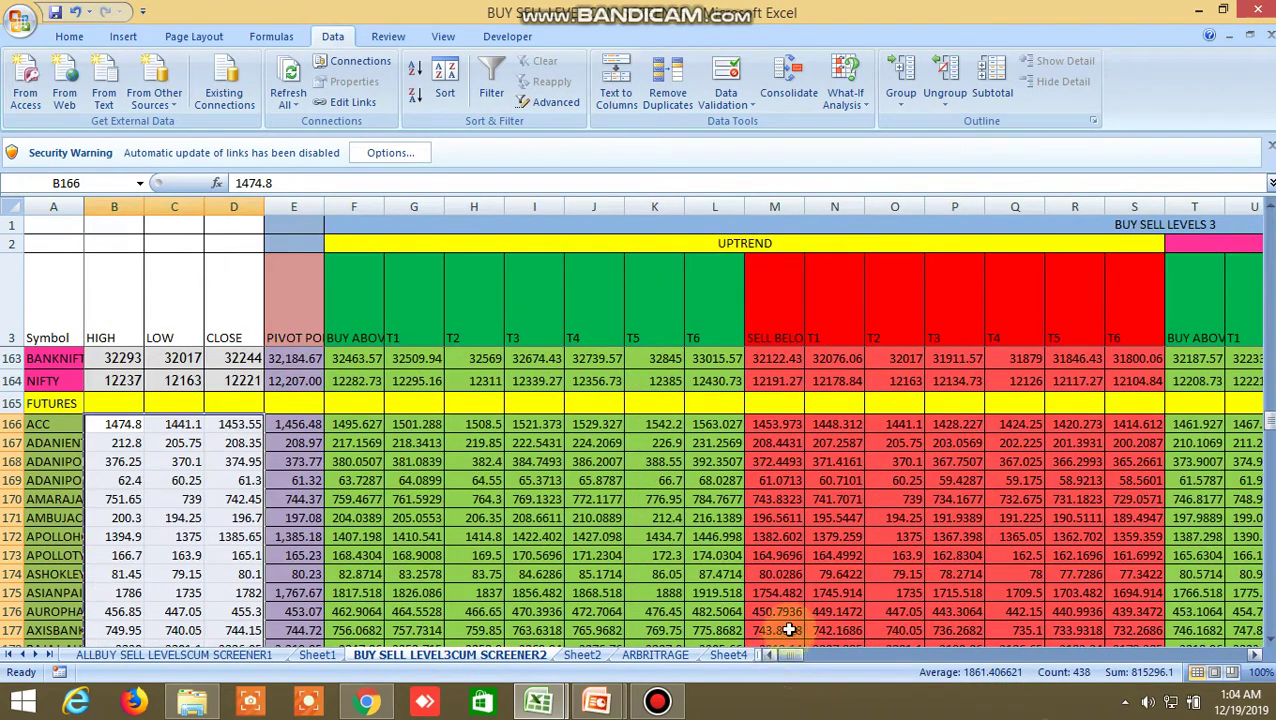
left_click(889, 227)
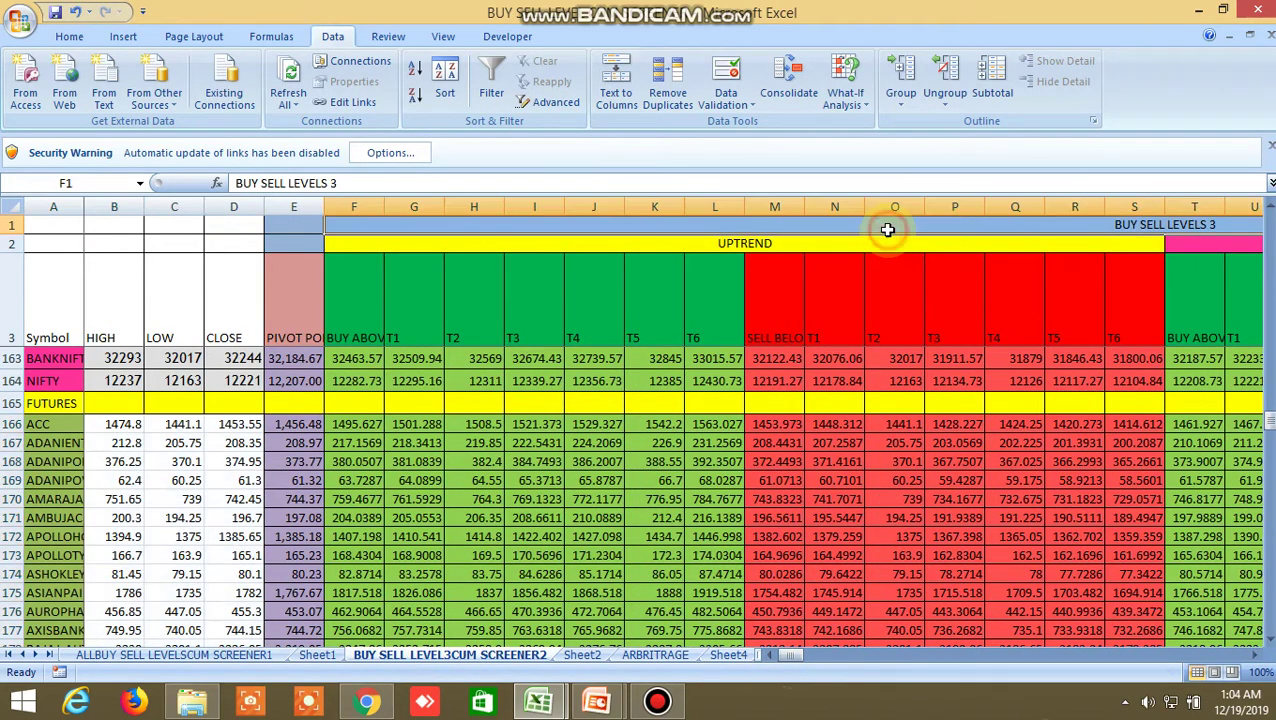
left_click(818, 246)
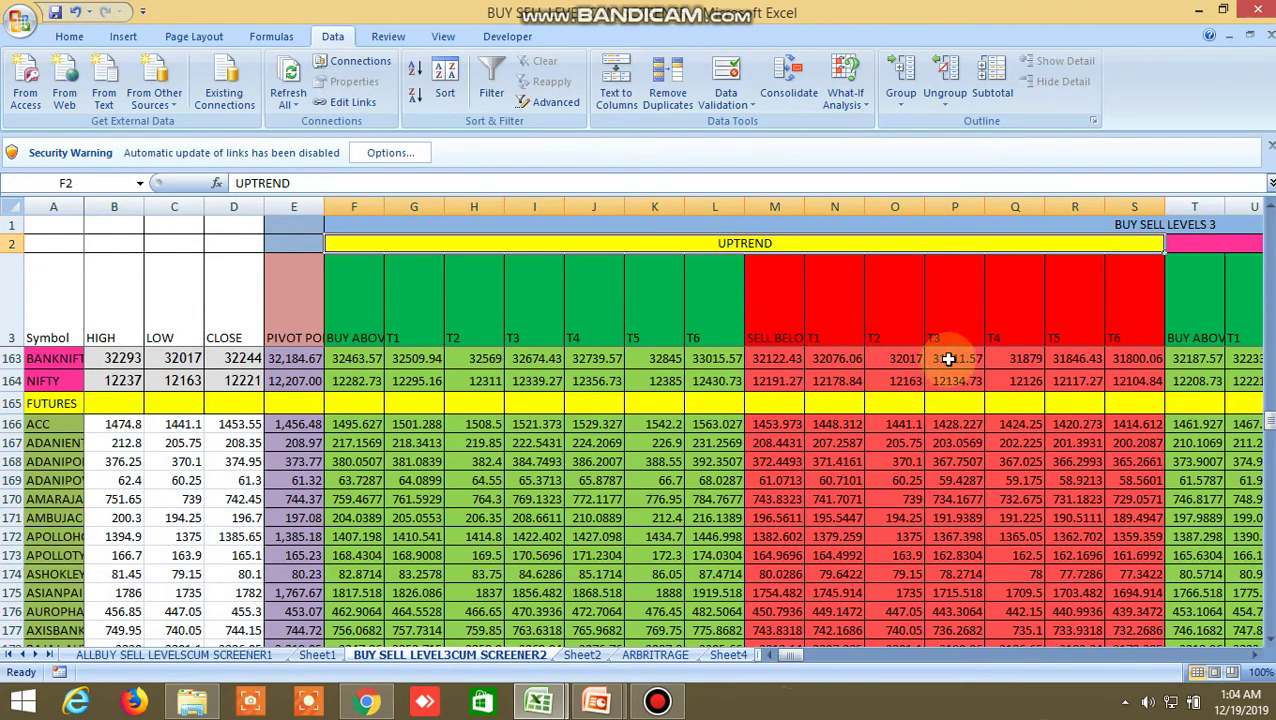
- Examine the UPTREND and DOWNTREND buy and sell target columns of BUY SELL LEVELS 3
mouse_move(1257, 657)
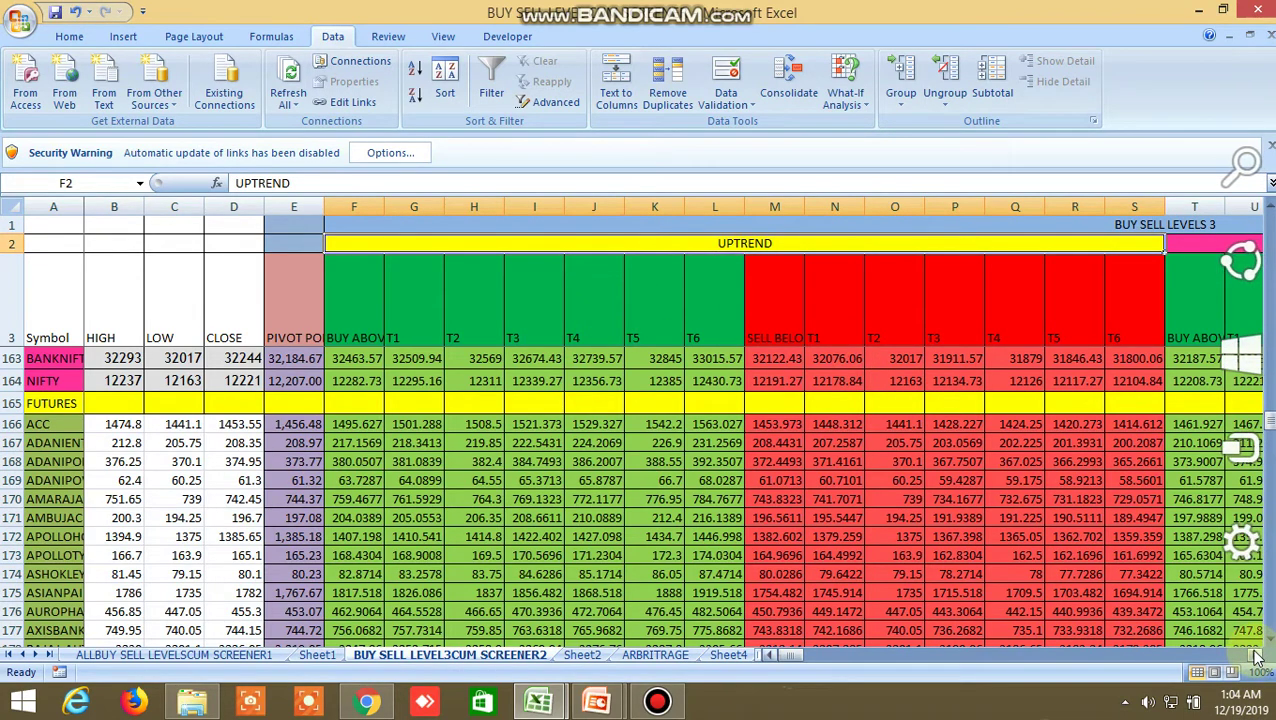
left_click(1257, 657)
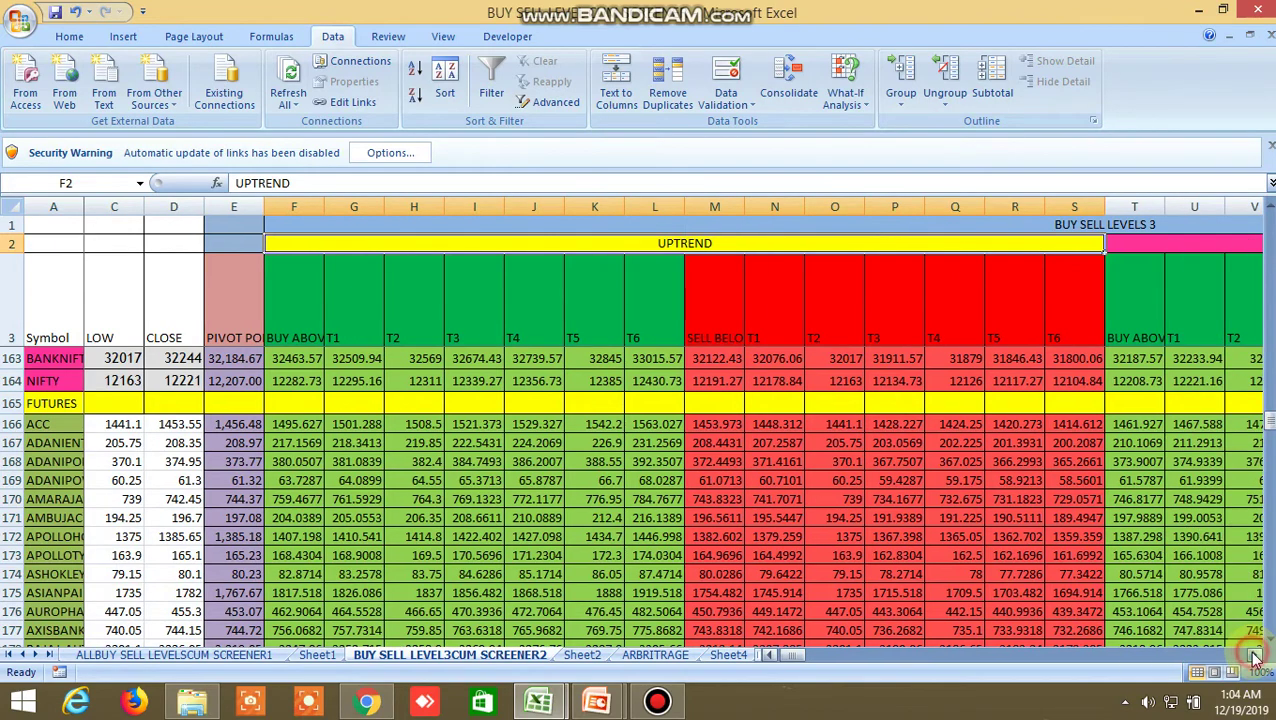
left_click(1257, 657)
left_click(1257, 657)
left_click(1257, 657)
left_click(1257, 657)
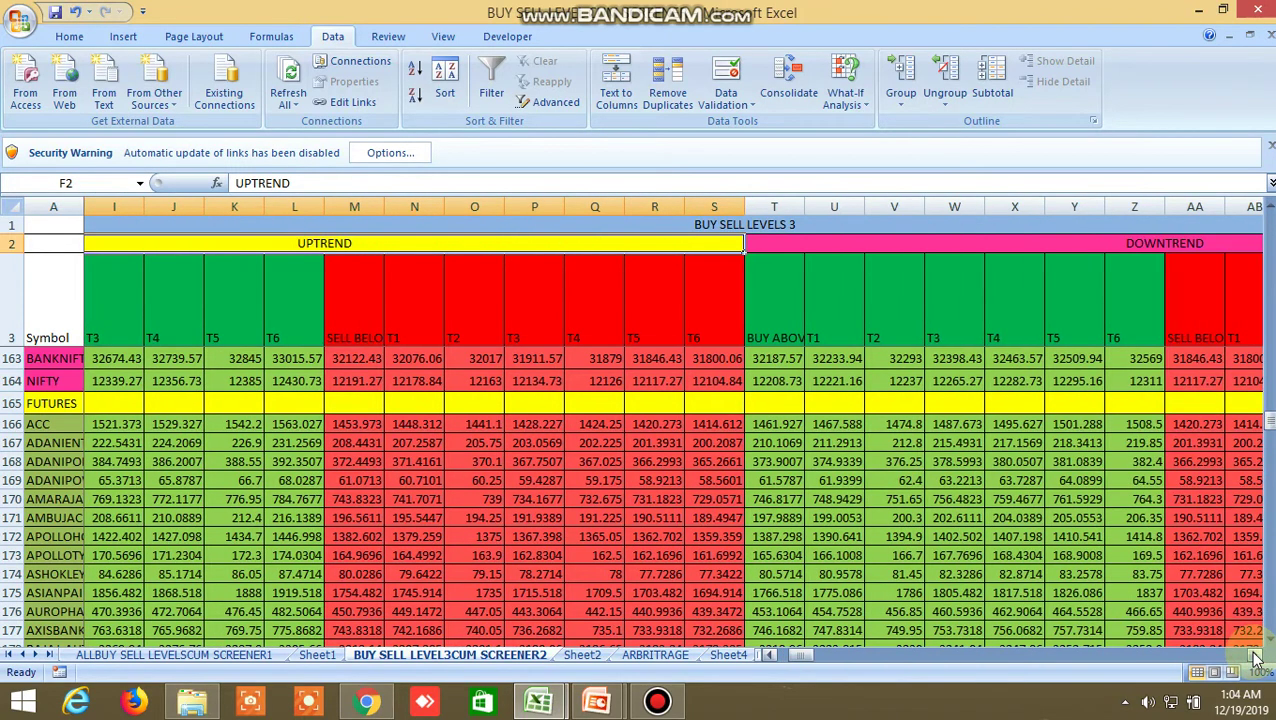
left_click(1257, 657)
left_click(1257, 657)
left_click(1257, 657)
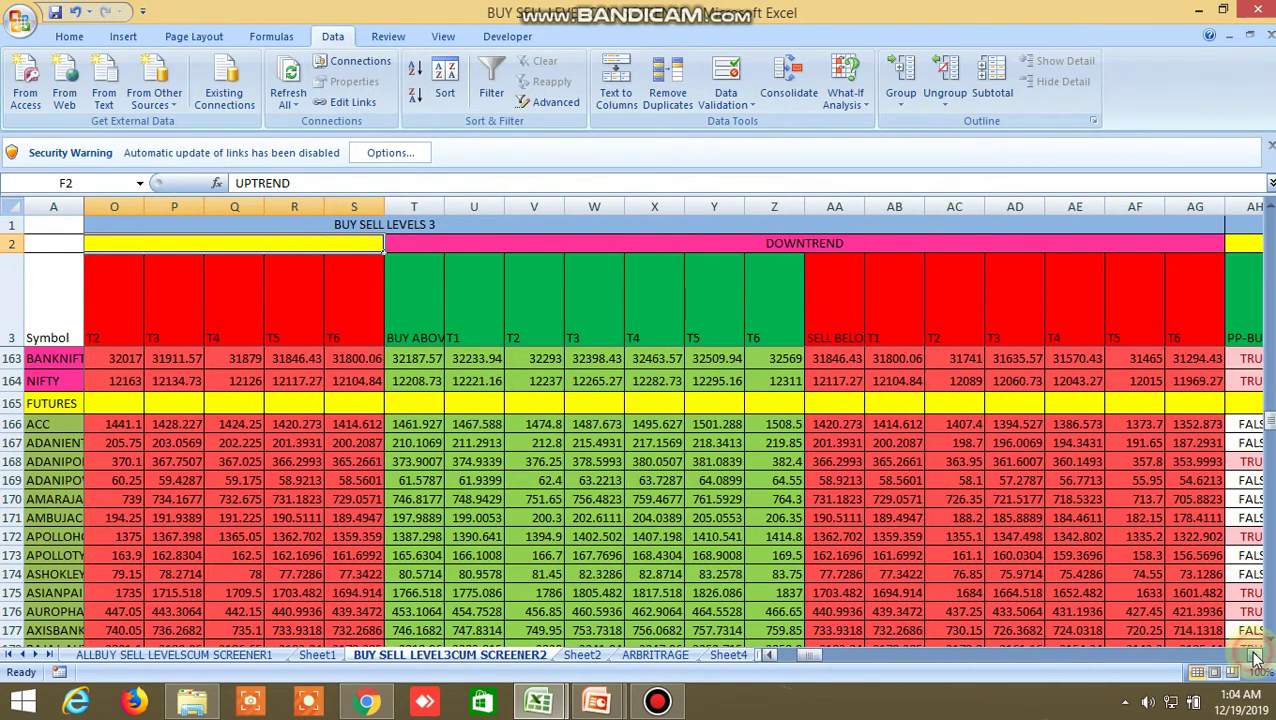
left_click(1257, 657)
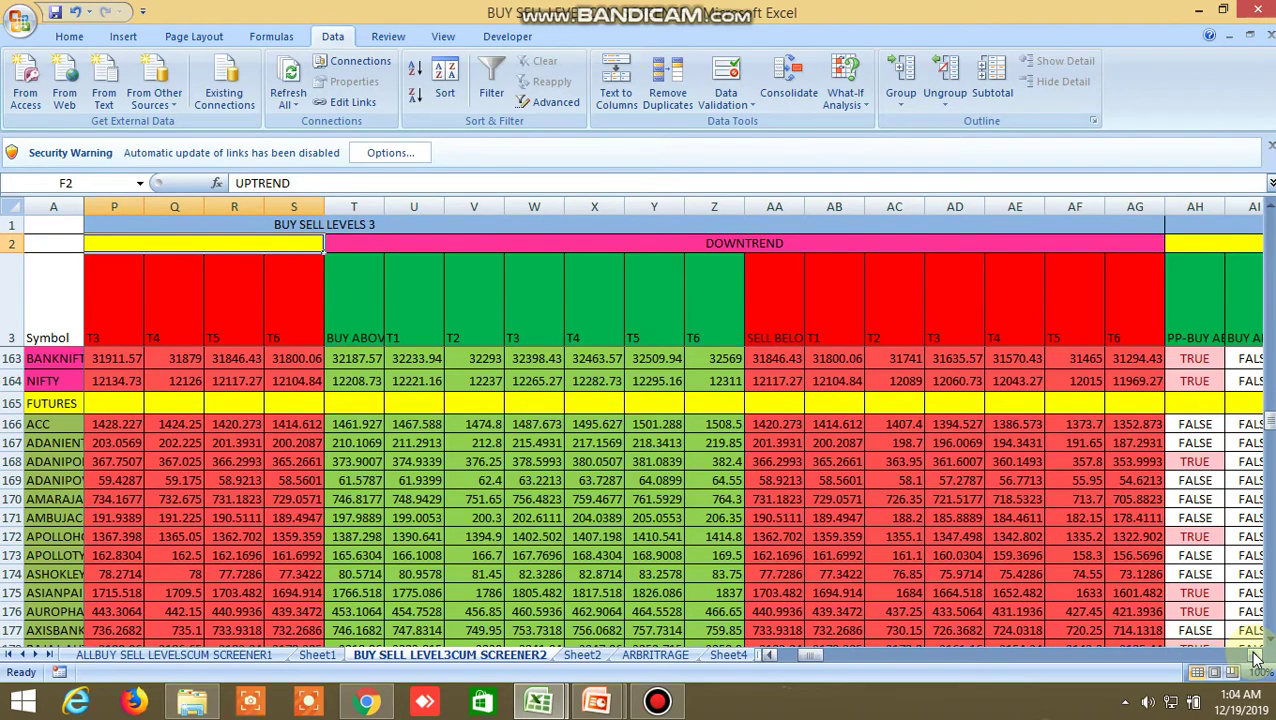
left_click(1257, 657)
left_click(1257, 657)
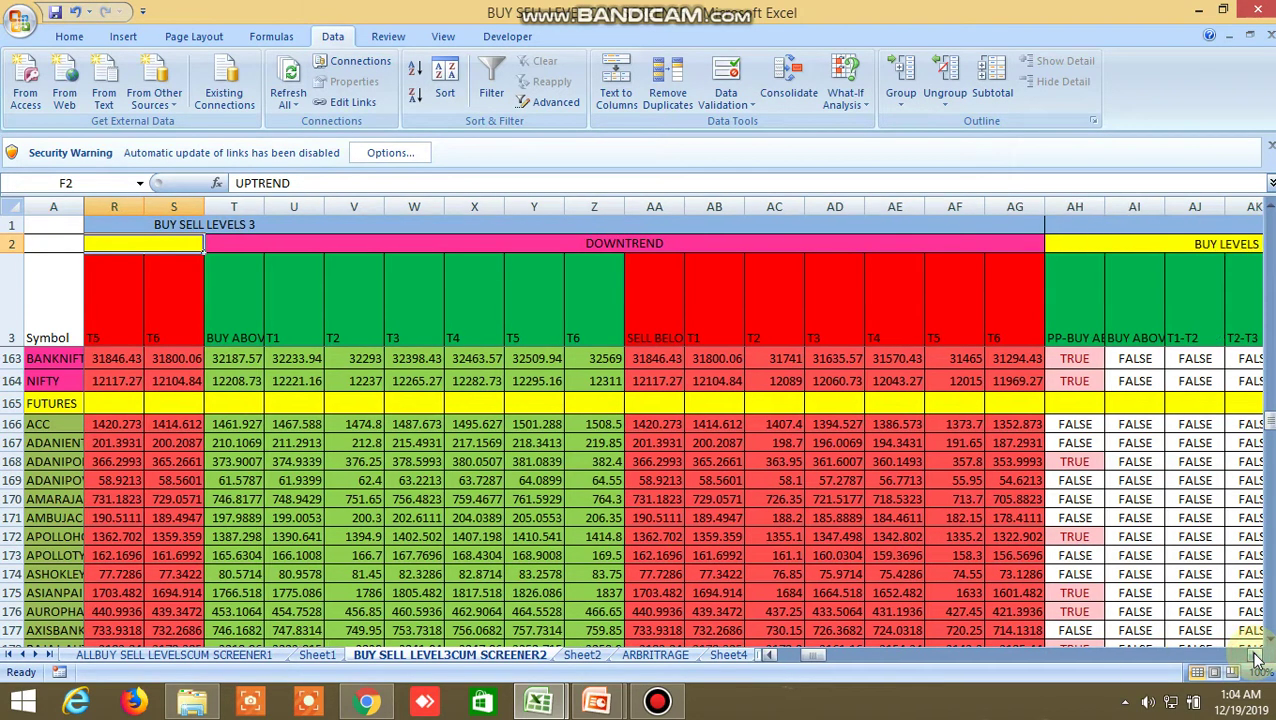
- Review the LTP position columns for buy and sell levels in uptrend and downtrend, including the stocks above the futures rows
left_click_drag(1257, 657, 1257, 657)
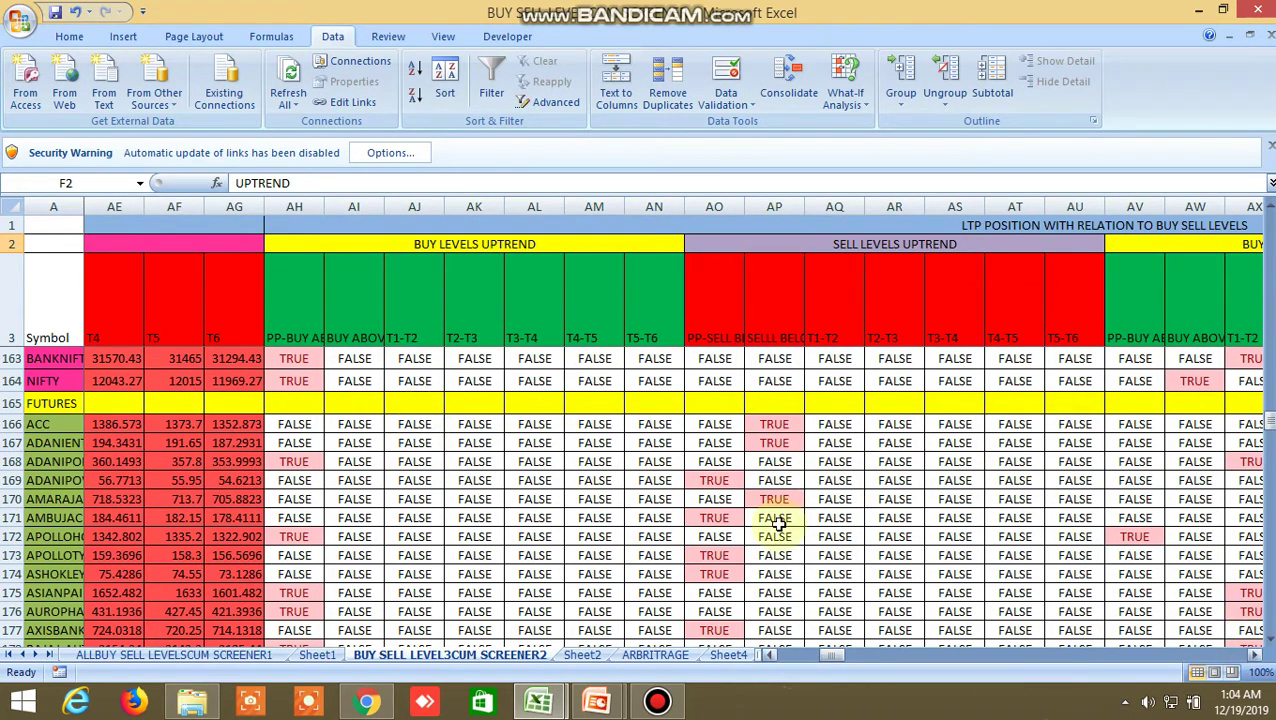
left_click_drag(1262, 660, 1262, 660)
scroll(982, 570, "up", 3)
scroll(982, 570, "up", 20)
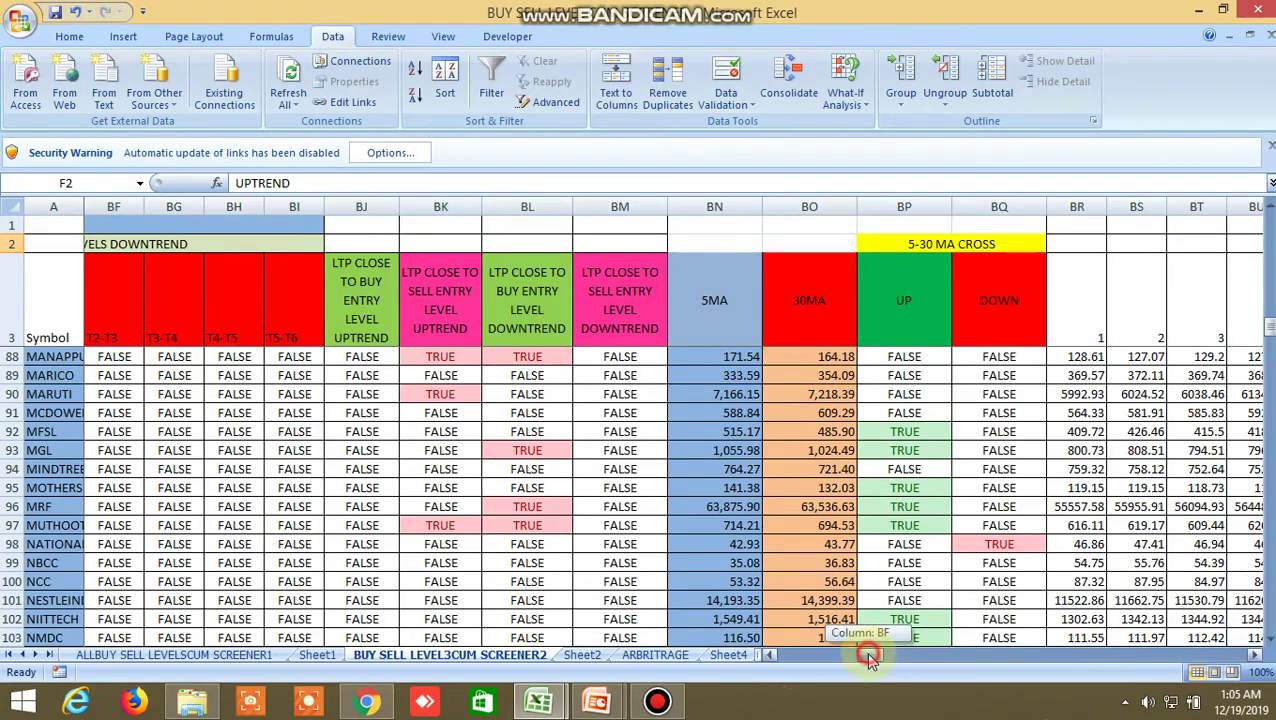
- Inspect the moving-average values and EMA/MA crossover columns, and revisit the uptrend and downtrend levels
left_click_drag(870, 656, 1056, 665)
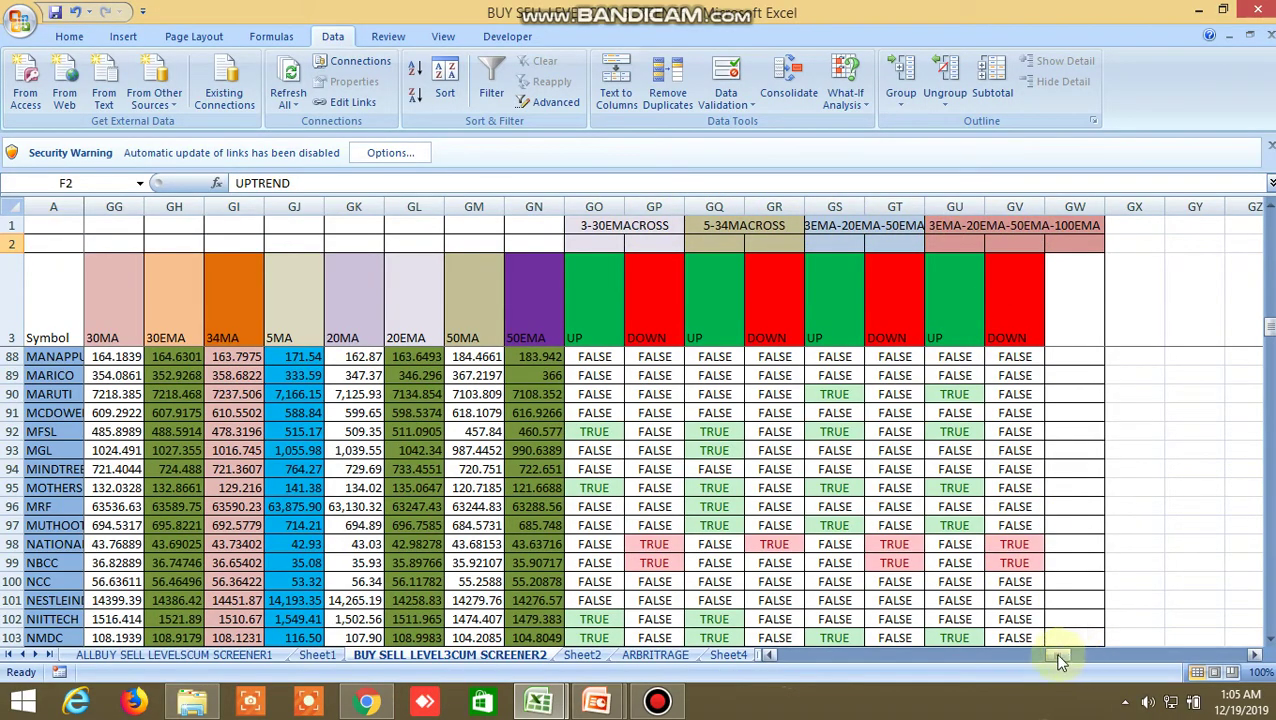
left_click_drag(1060, 660, 771, 655)
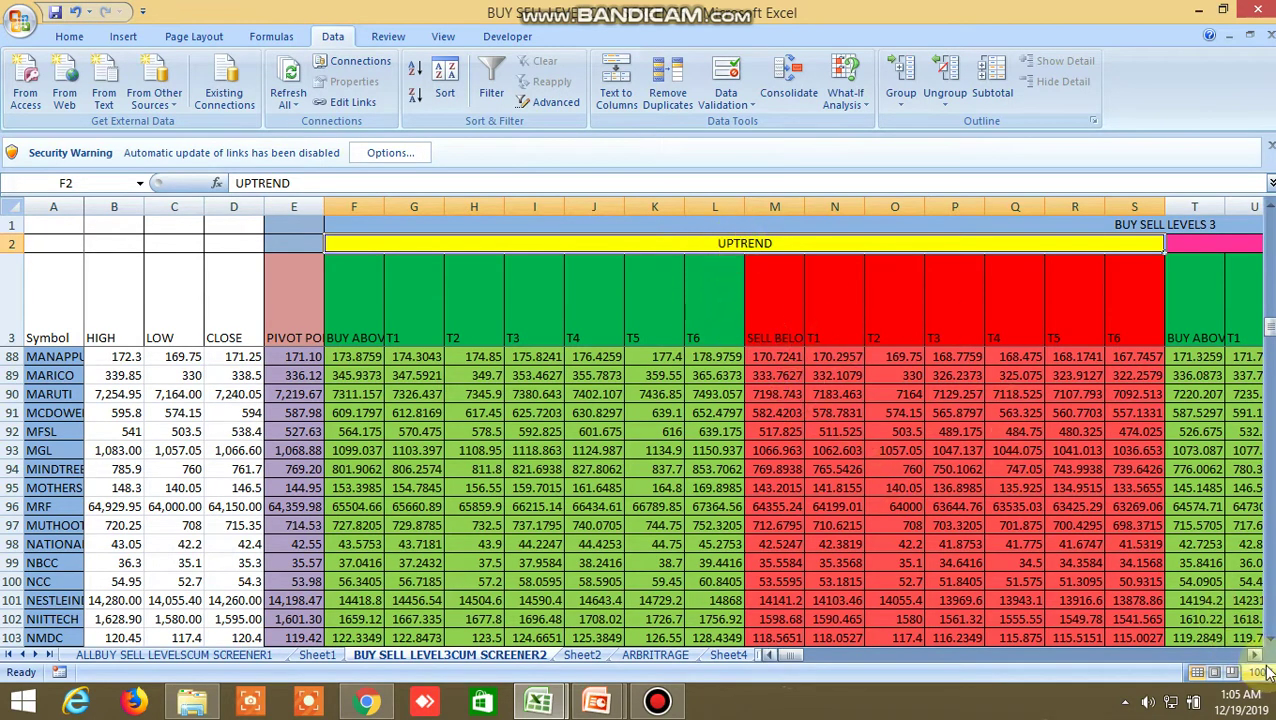
left_click_drag(1256, 658, 1258, 660)
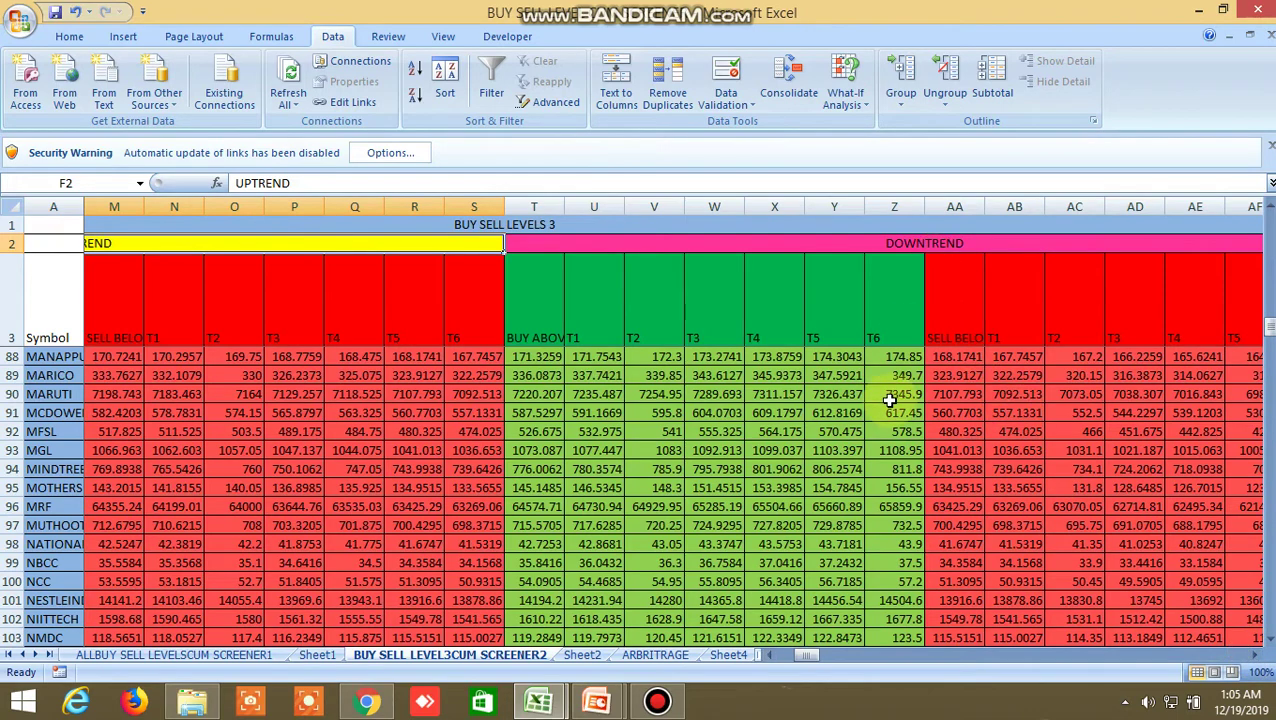
left_click_drag(806, 656, 763, 652)
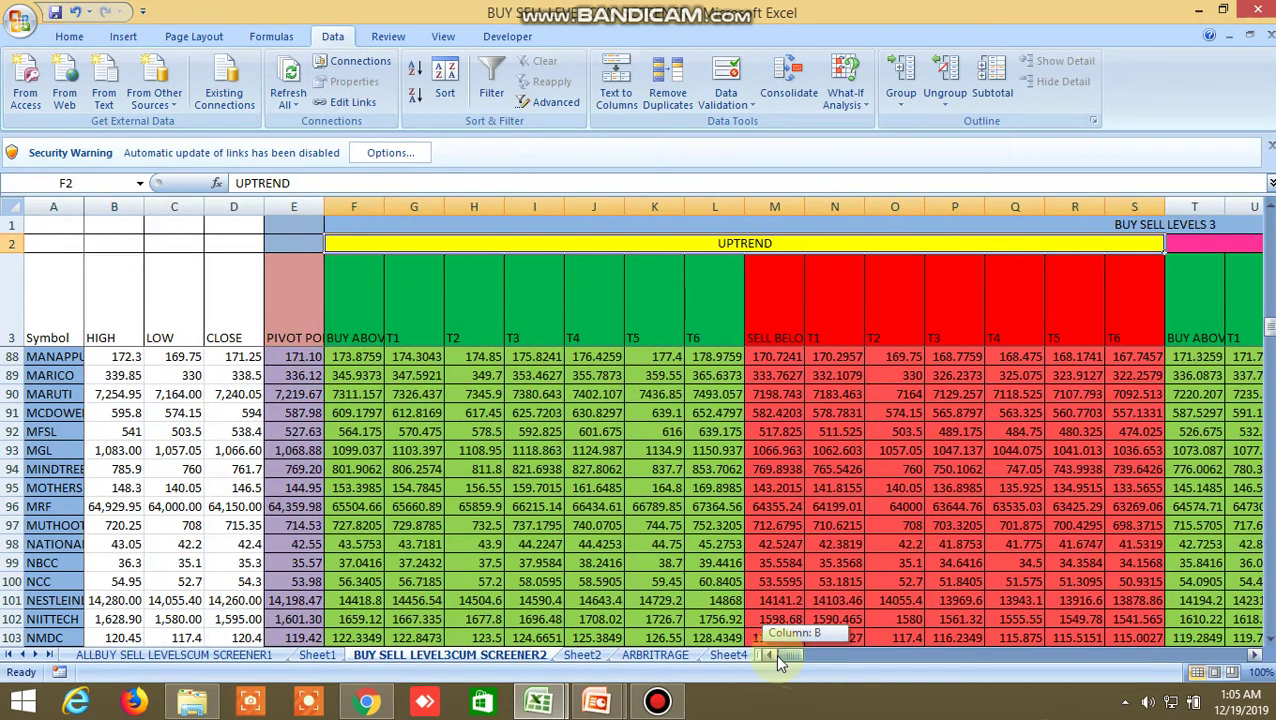
- View the ARBRITRAGE sheet's spot versus future data, followed by the CORRELATION PAIR TRADING sheet
left_click(657, 657)
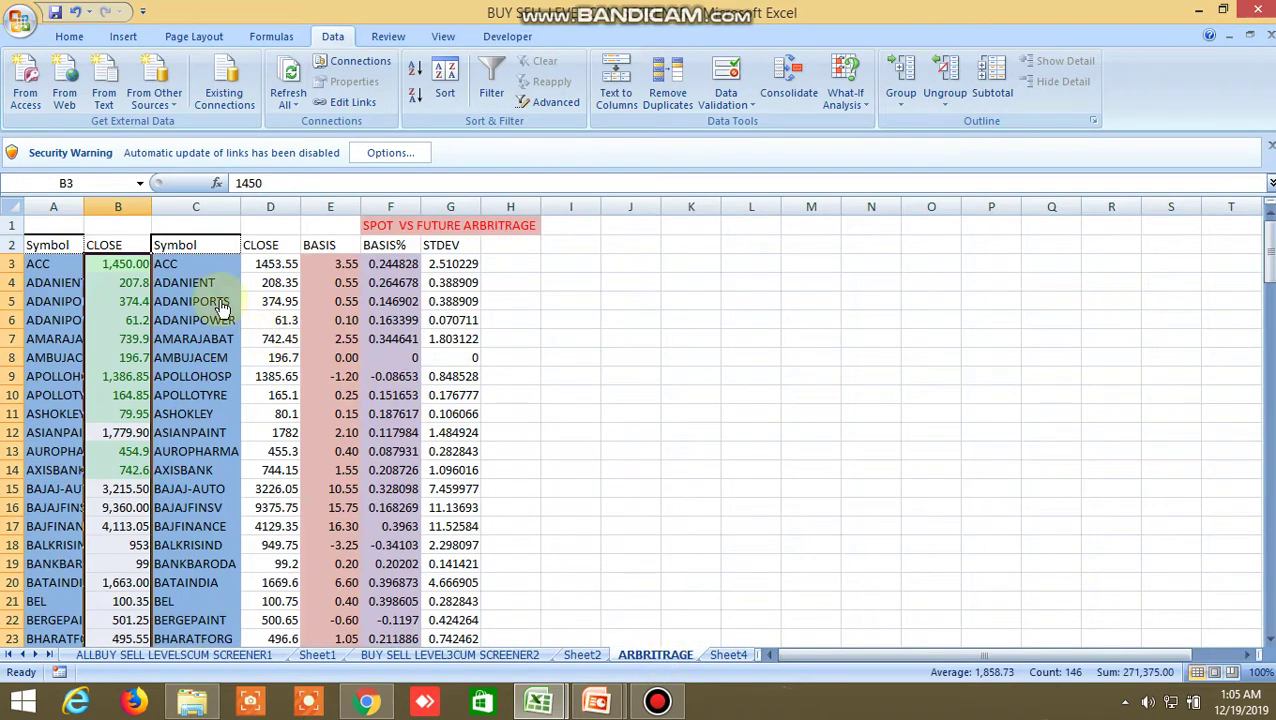
left_click(733, 655)
left_click(660, 655)
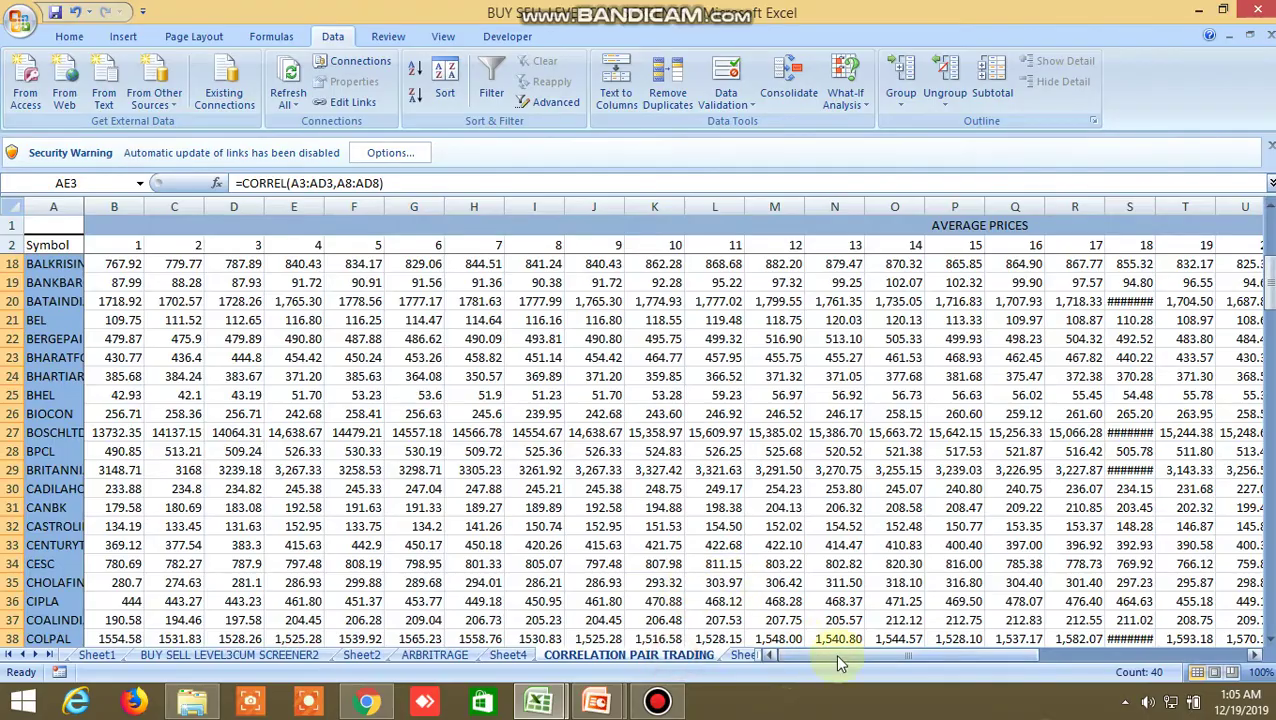
- Examine the correlation coefficients and named stock pairs beside the average prices on the CORRELATION PAIR TRADING sheet
left_click_drag(834, 653, 1082, 643)
scroll(955, 492, "down", 6)
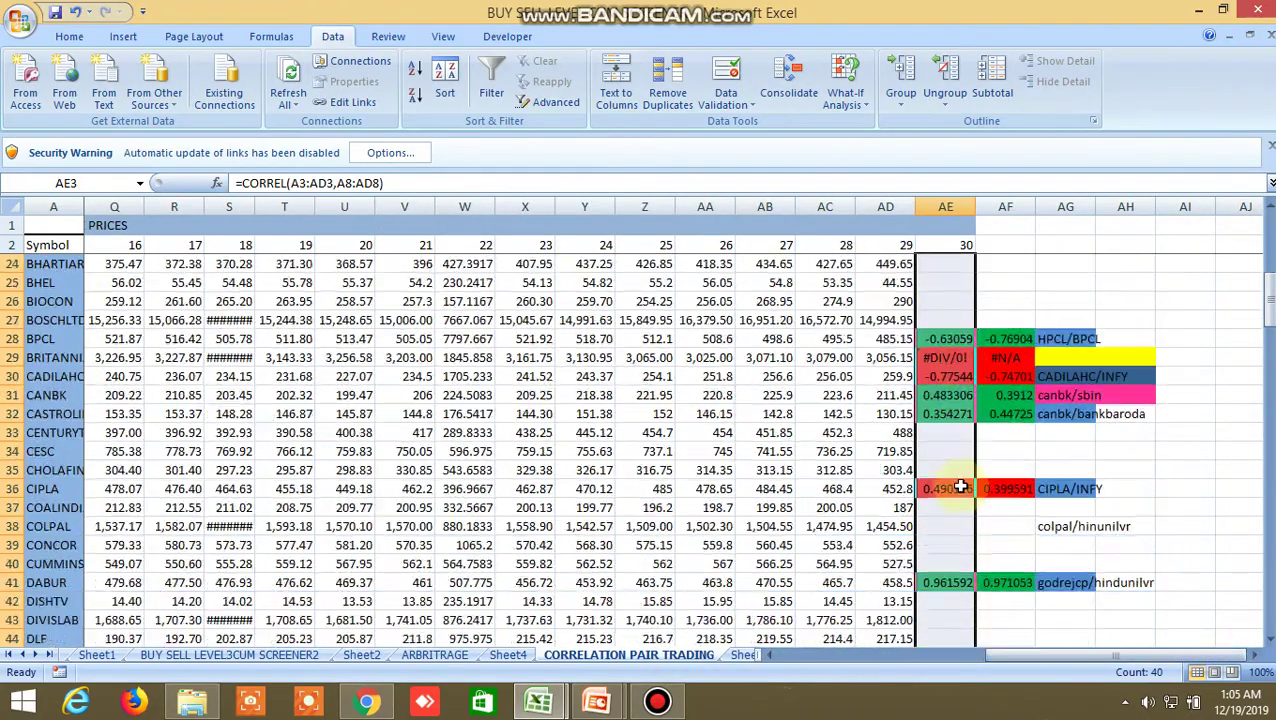
scroll(955, 495, "down", 17)
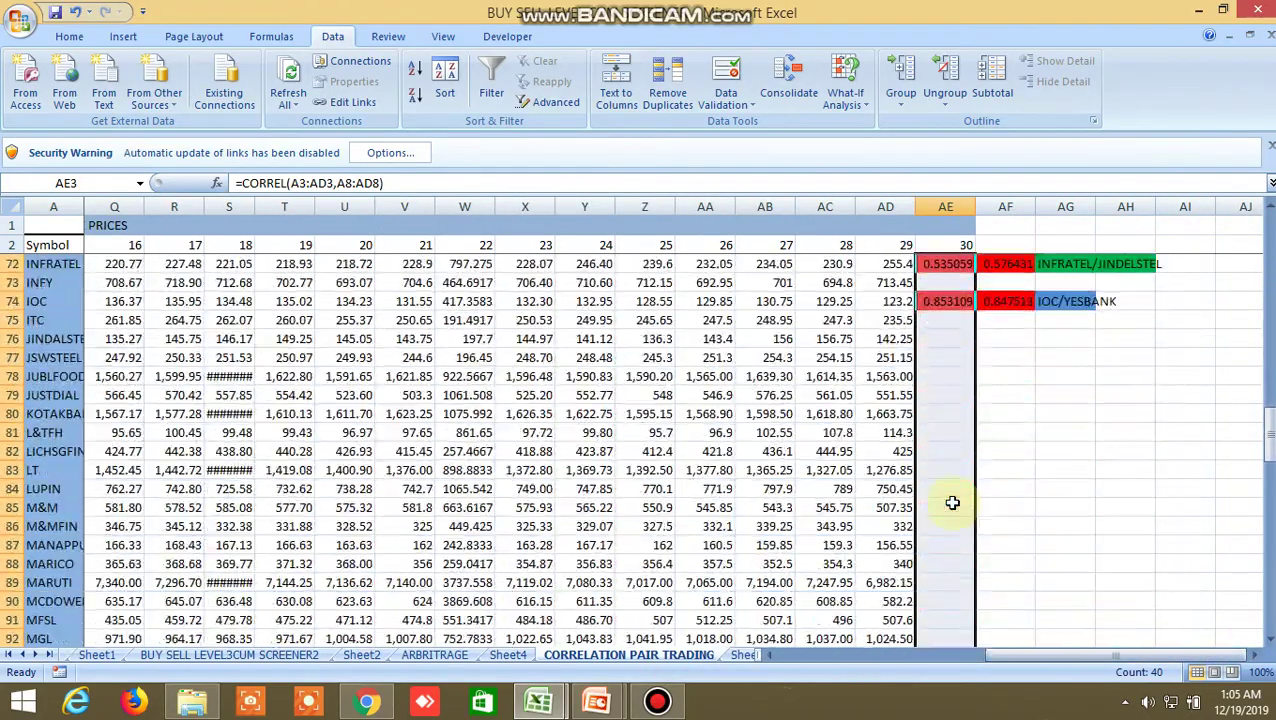
scroll(952, 503, "up", 4)
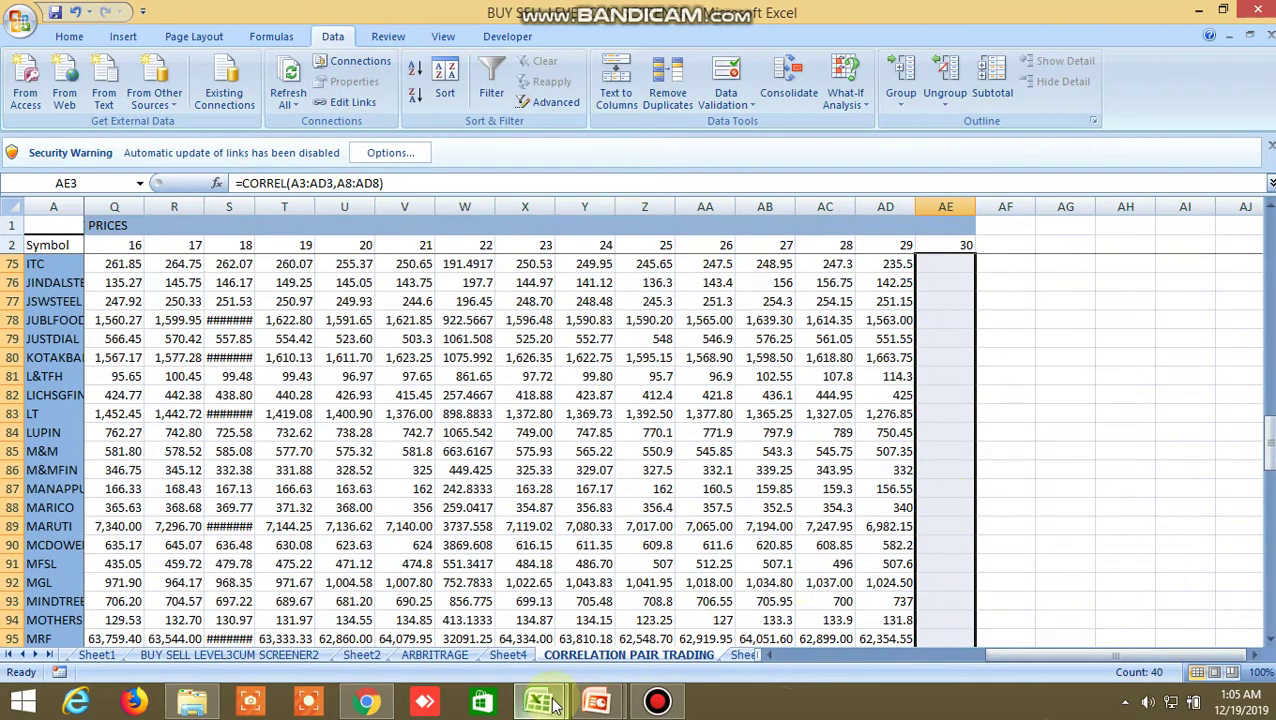
- Switch to the BUY SELL LEVEL workbook and view the DOWNTREND columns of BUY SELL LEVELS 3
mouse_move(538, 700)
left_click(443, 620)
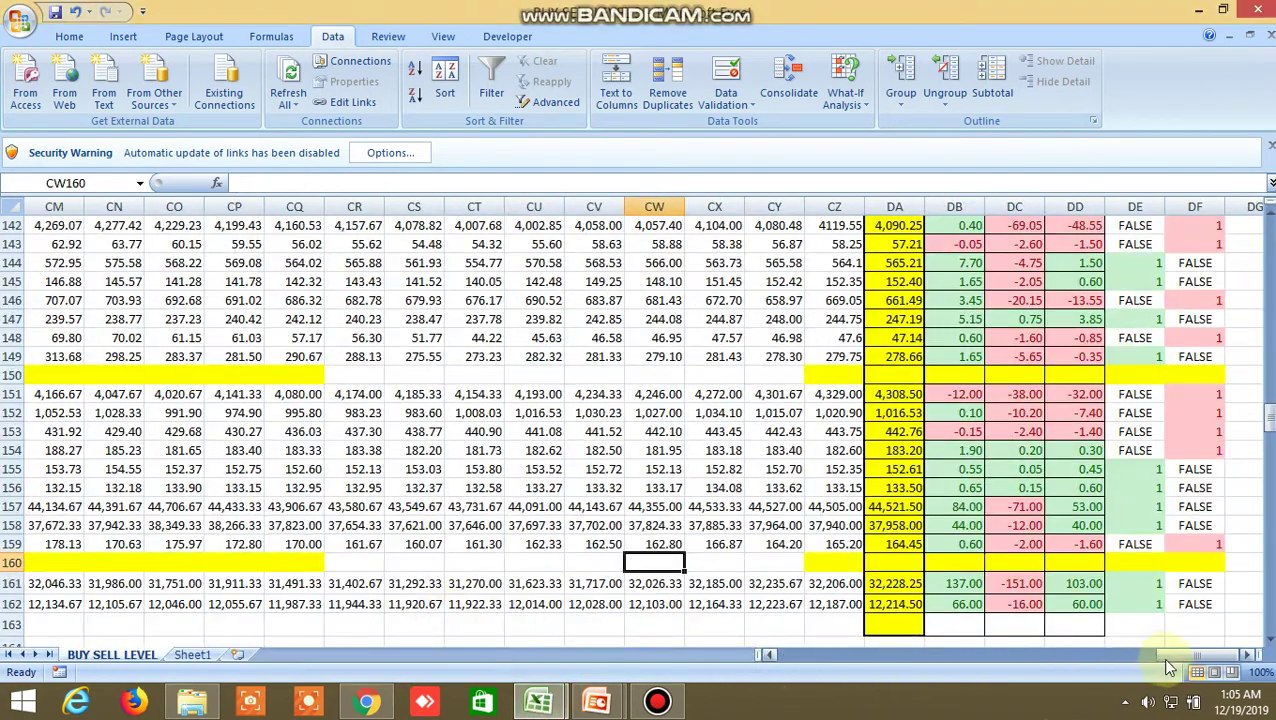
left_click_drag(1210, 653, 886, 660)
scroll(925, 458, "up", 12)
scroll(925, 458, "up", 20)
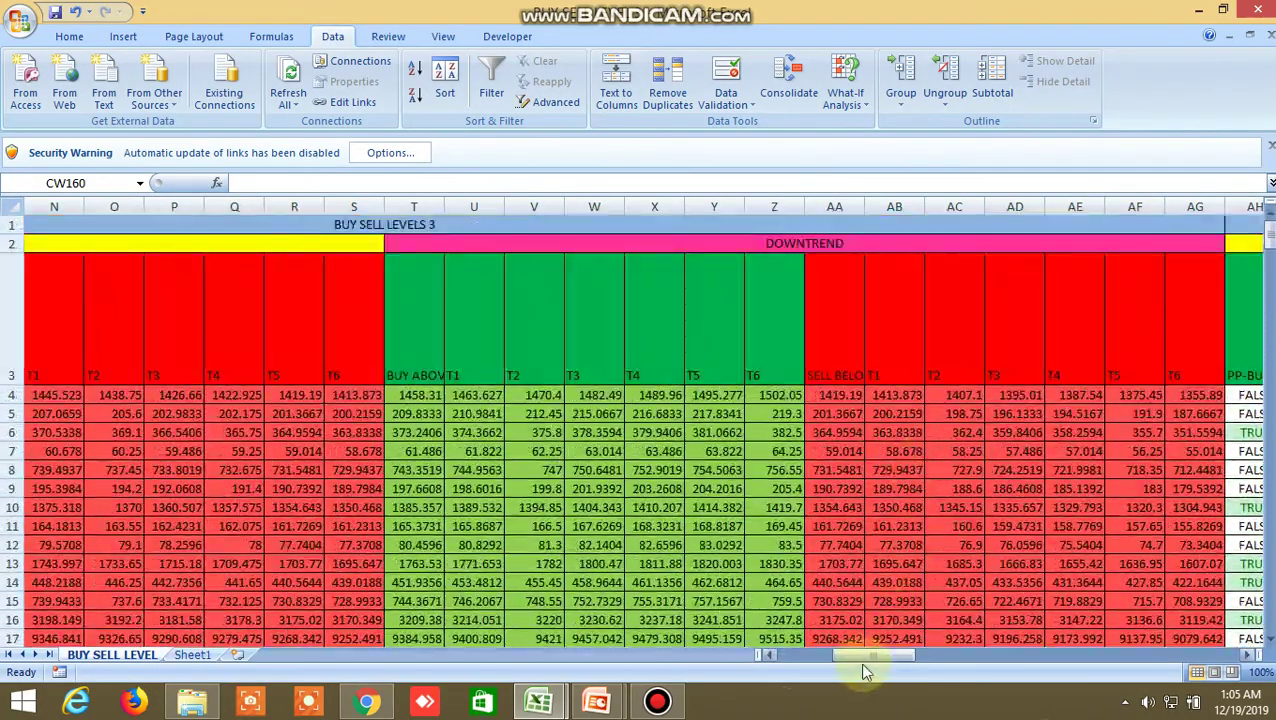
- Inspect the current high, low and close differences from previous close and the LTP versus HLCC/4 up and down columns
left_click_drag(856, 661, 1208, 664)
left_click(957, 318)
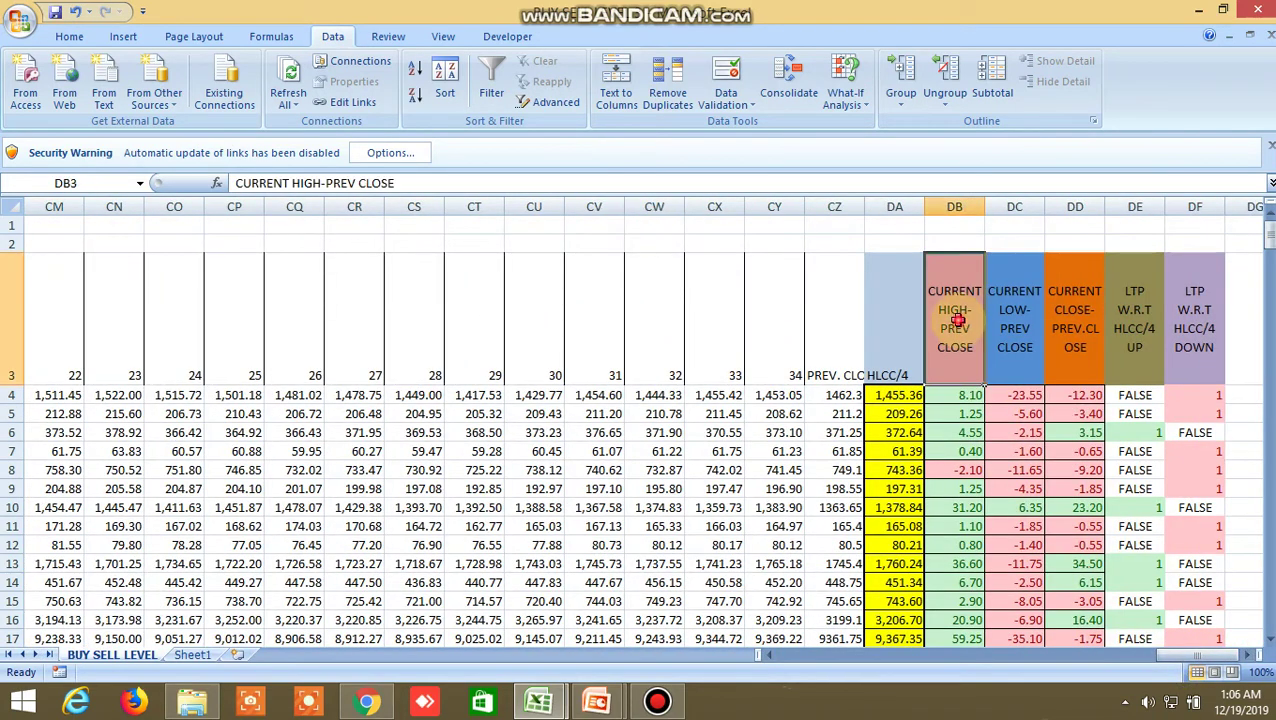
left_click(1088, 318)
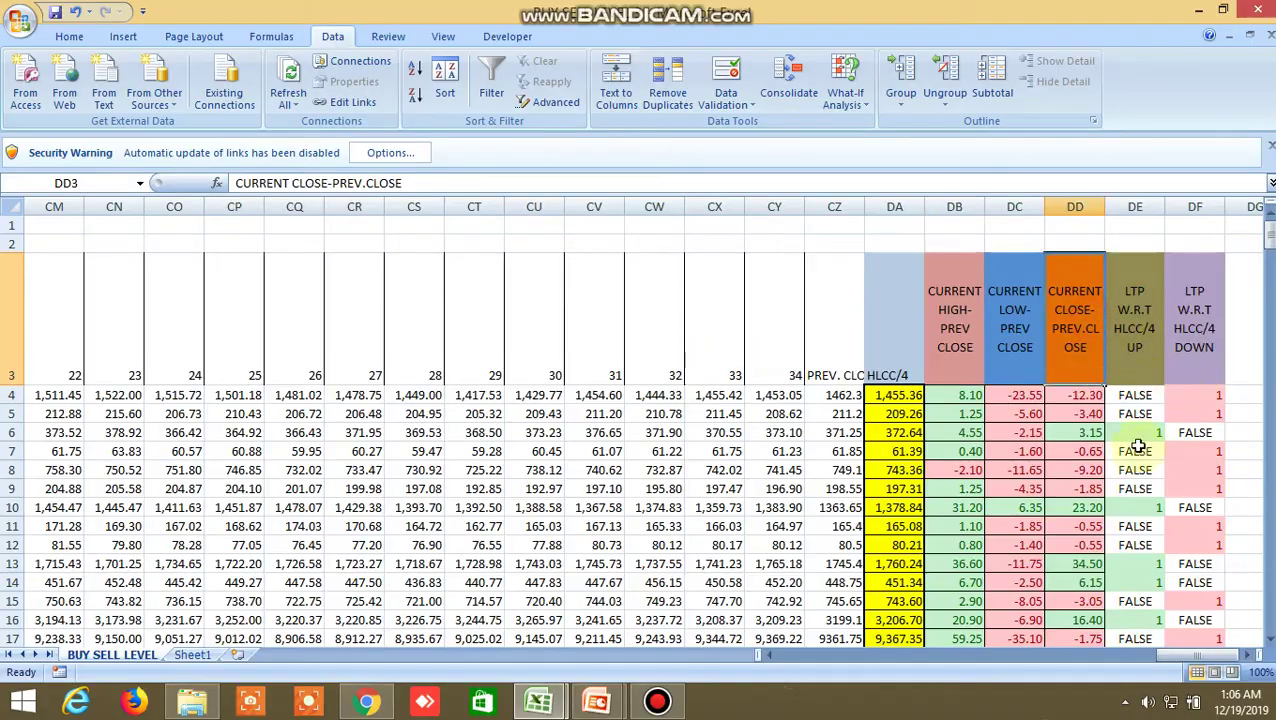
scroll(1138, 450, "down", 13)
scroll(1138, 452, "down", 11)
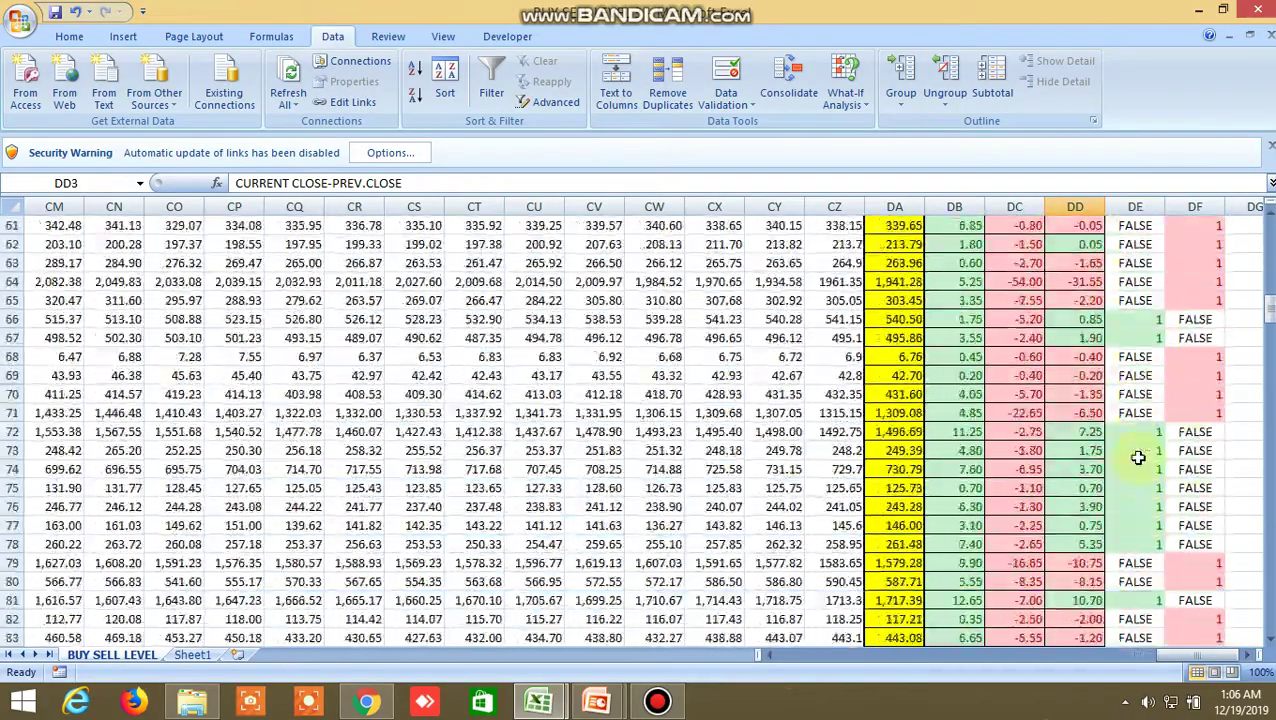
scroll(1138, 452, "up", 17)
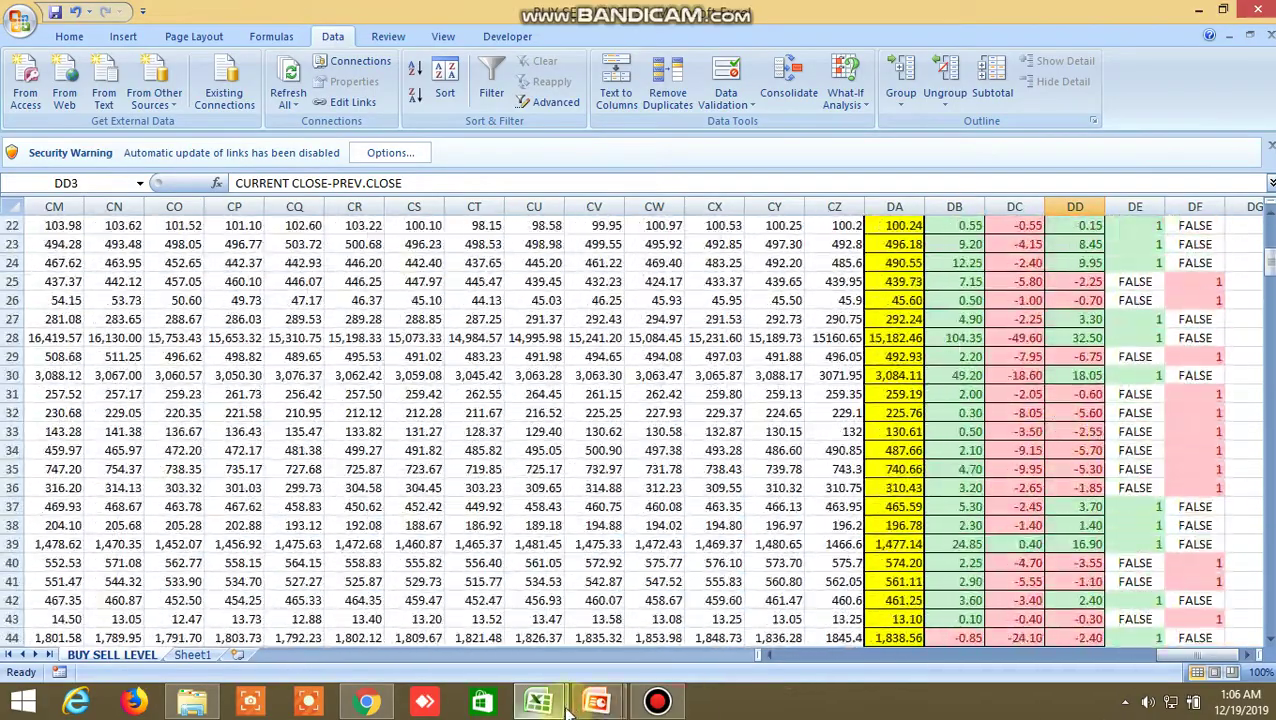
- Return to the screener workbook and open the ALLBUY SELL LEVELSCUM SCREENER1 sheet
mouse_move(539, 700)
left_click(655, 610)
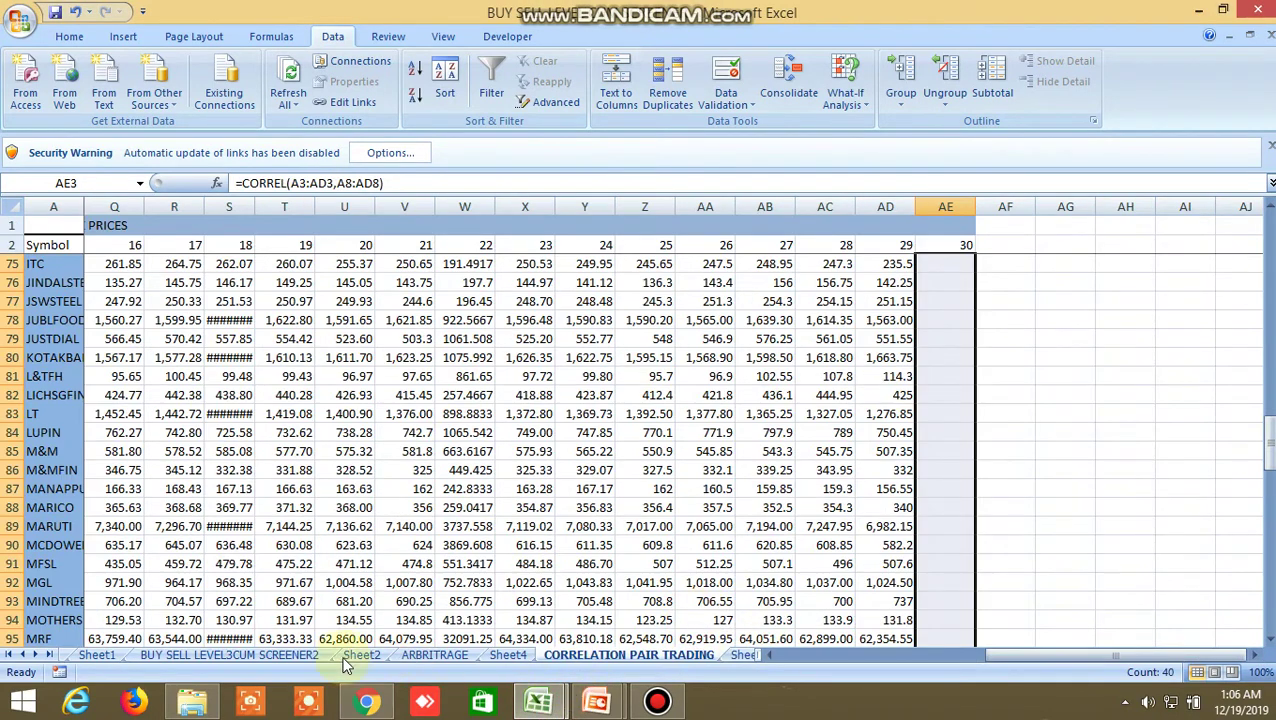
left_click(30, 655)
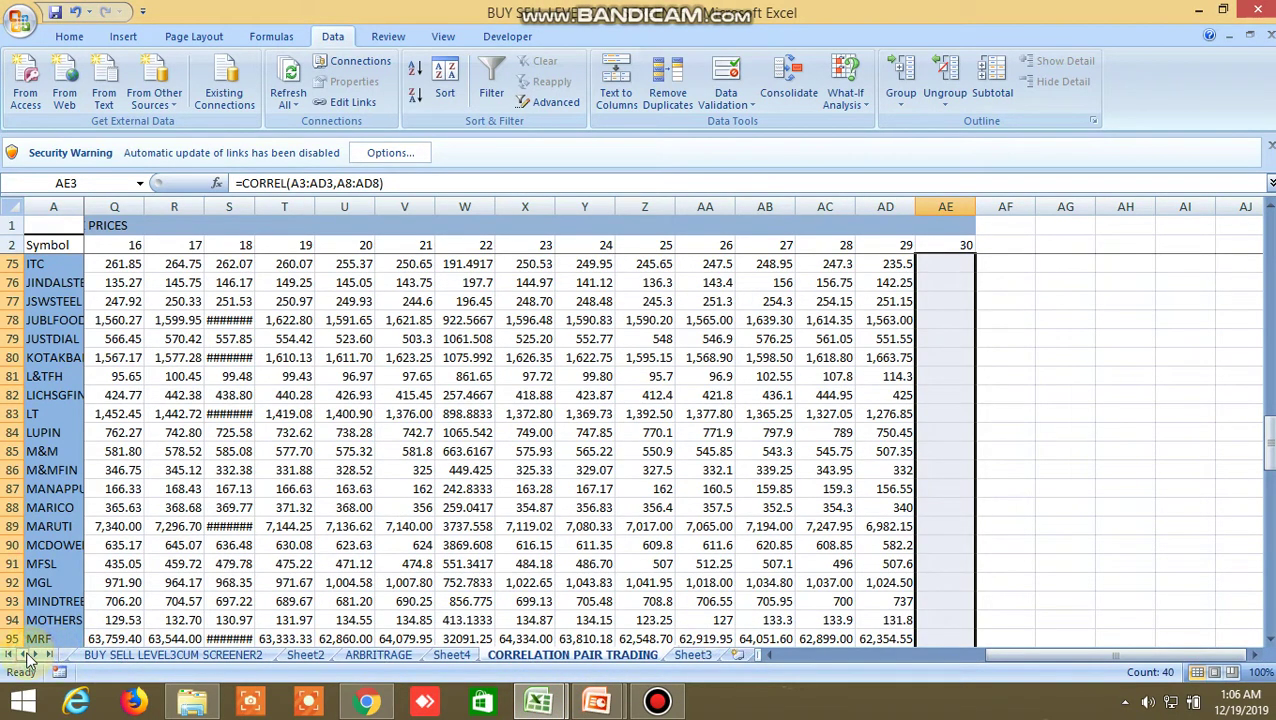
left_click(30, 655)
left_click(98, 655)
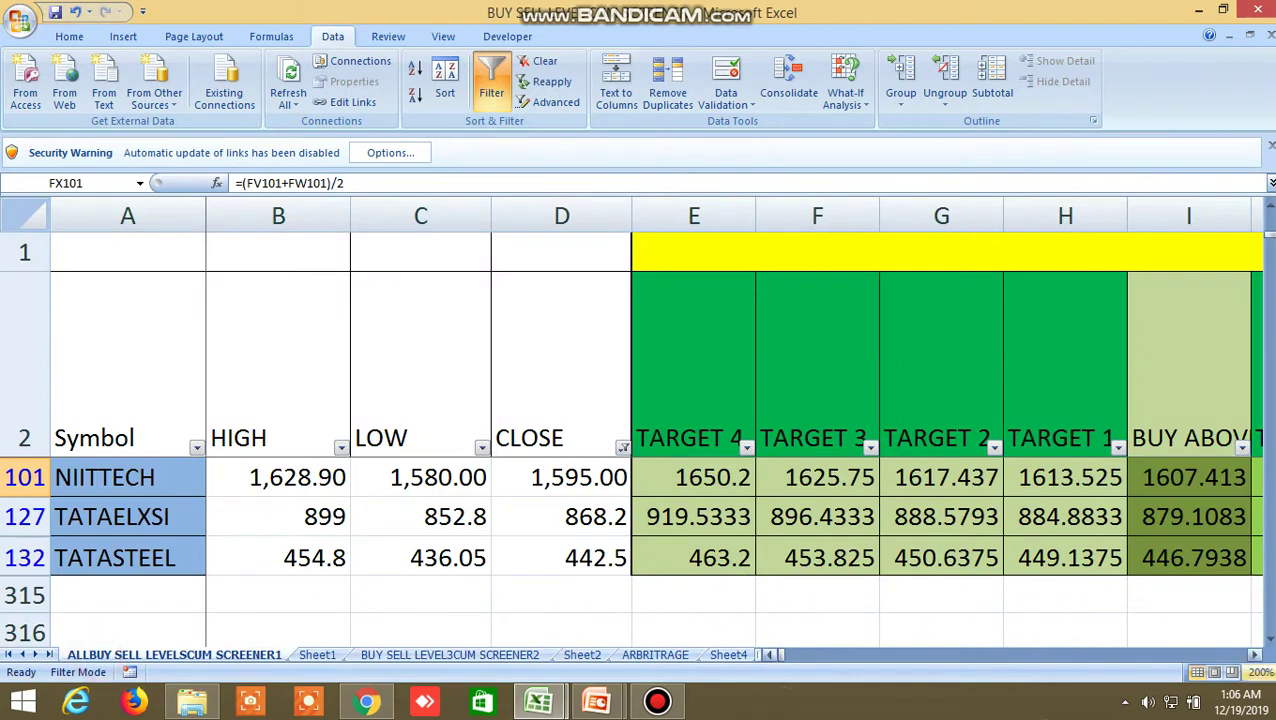
- Review the BUY ABOVE and Sell below columns with their targets in BUY SELL LEVELS 1
left_click(1256, 655)
left_click(1256, 655)
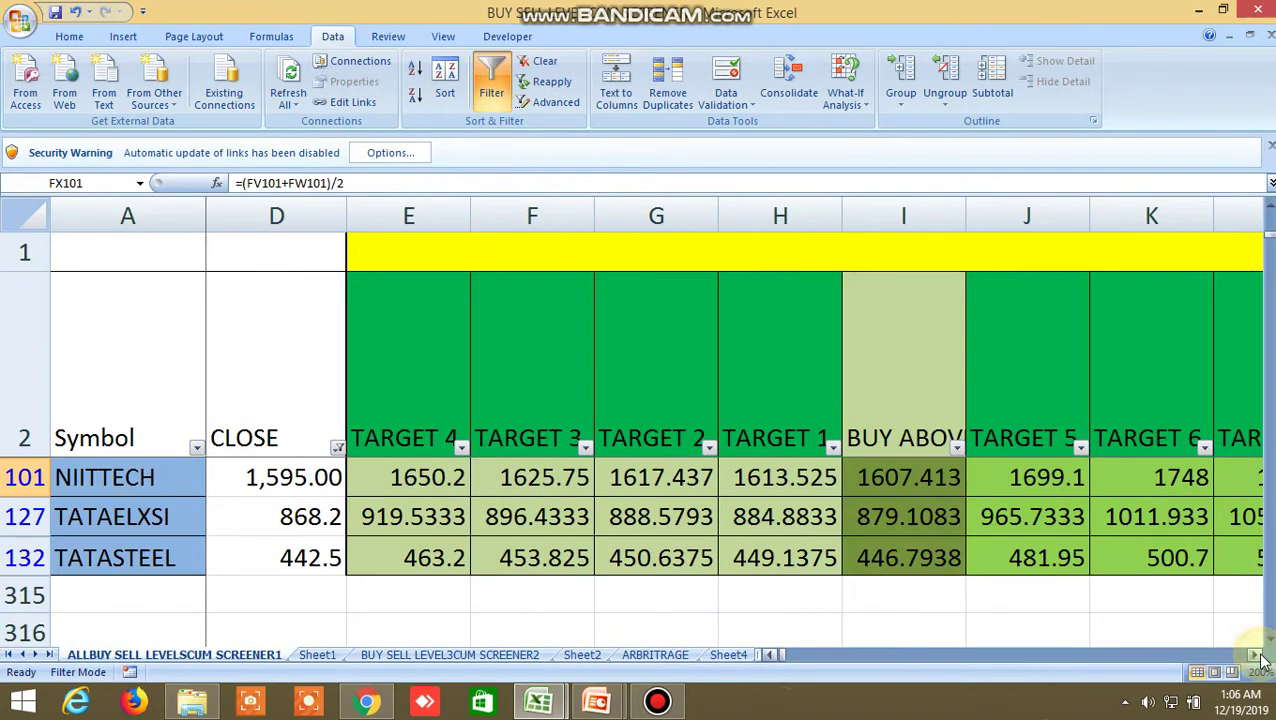
left_click(1256, 655)
left_click(763, 372)
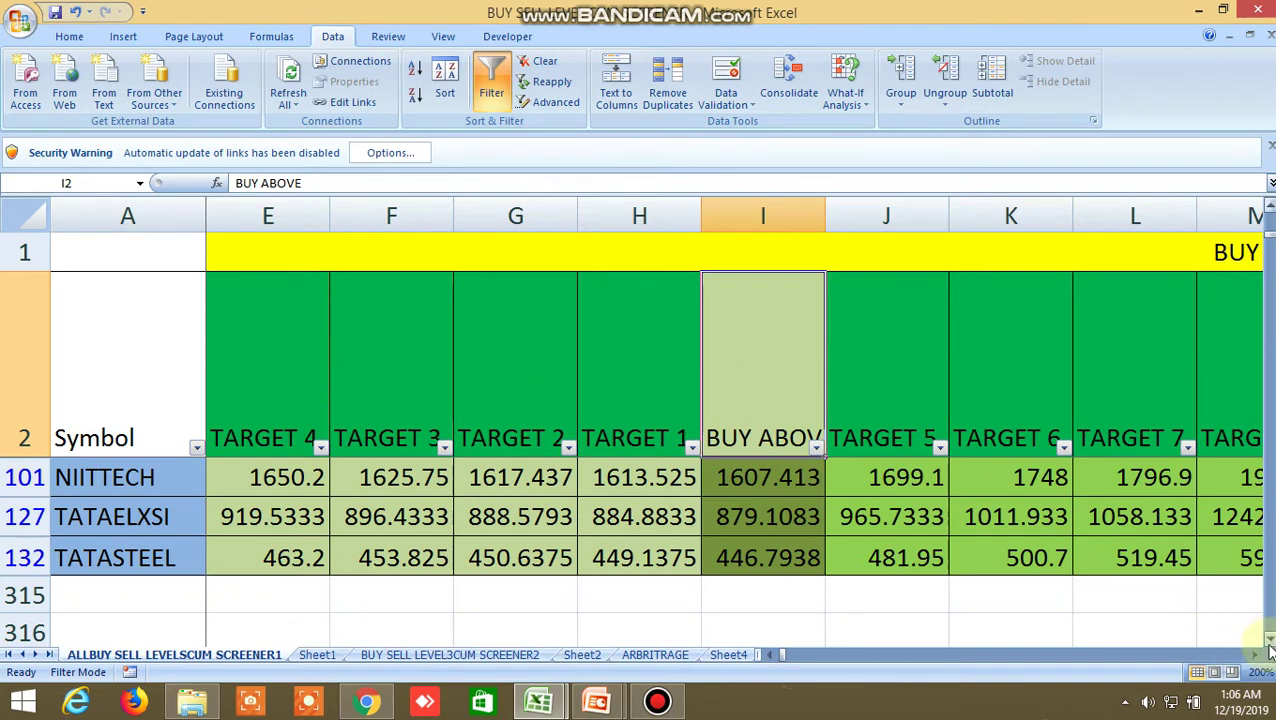
left_click_drag(1254, 656, 1254, 656)
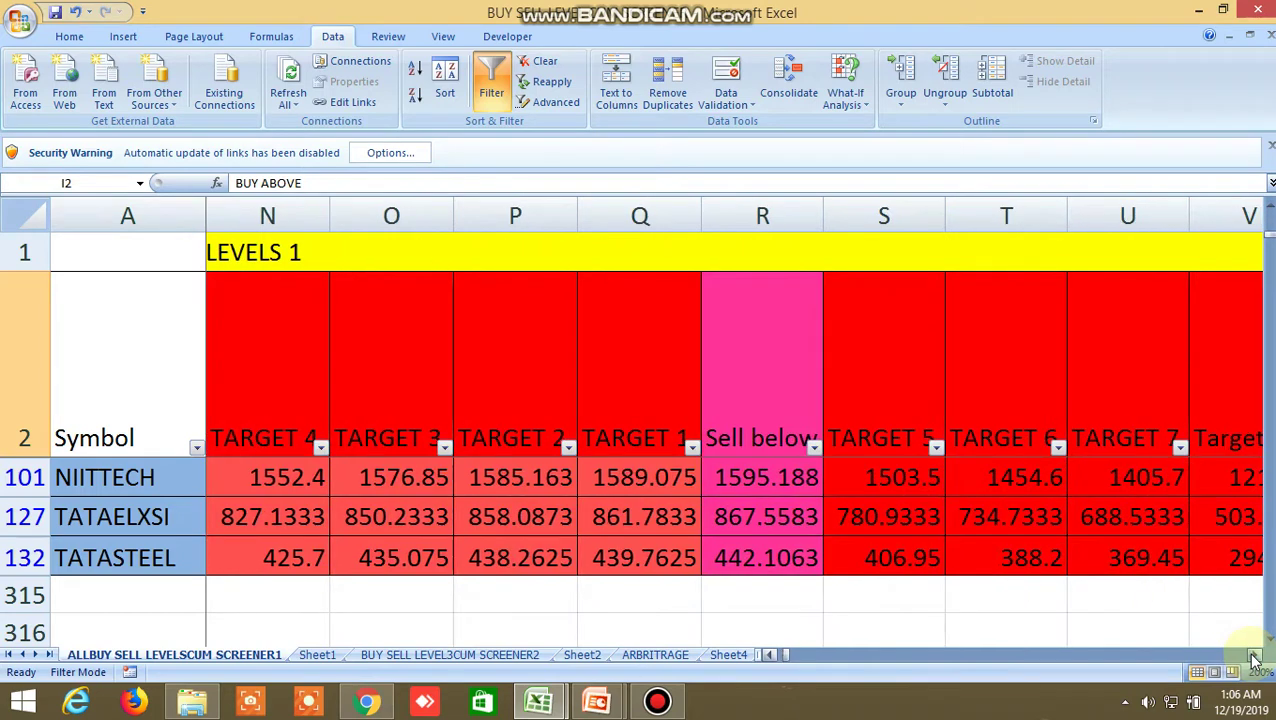
left_click(756, 392)
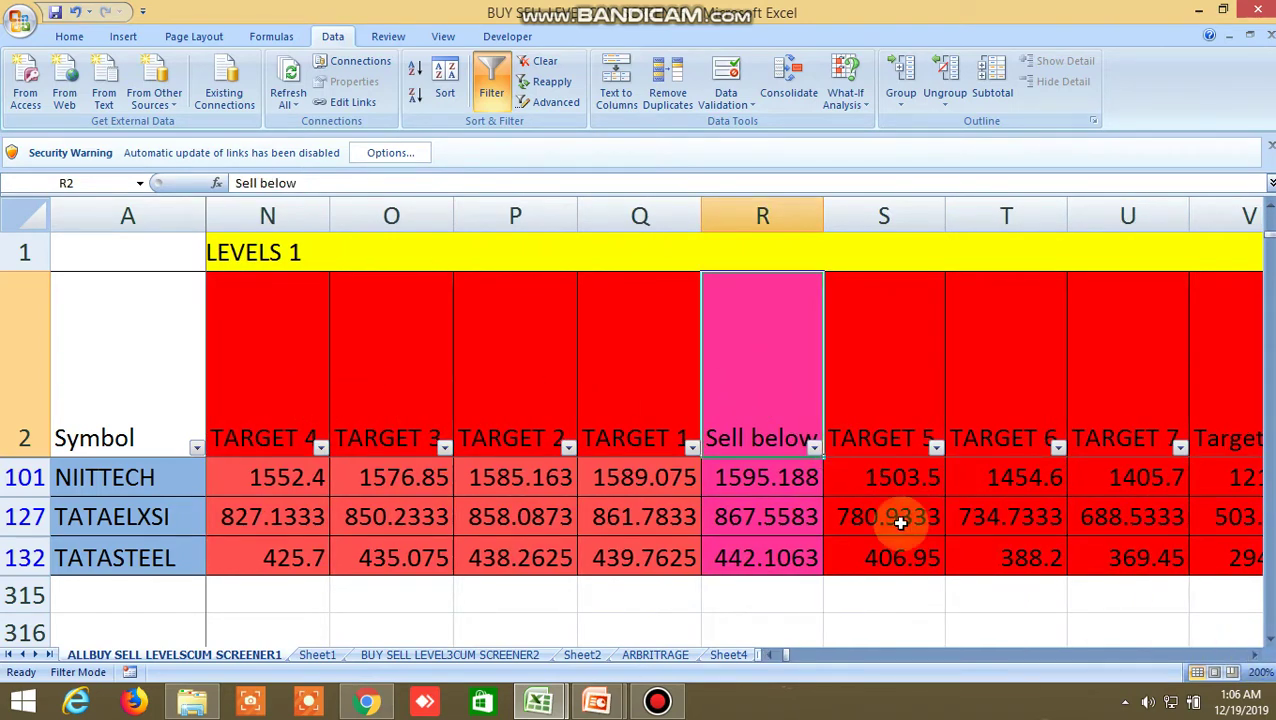
left_click(1254, 656)
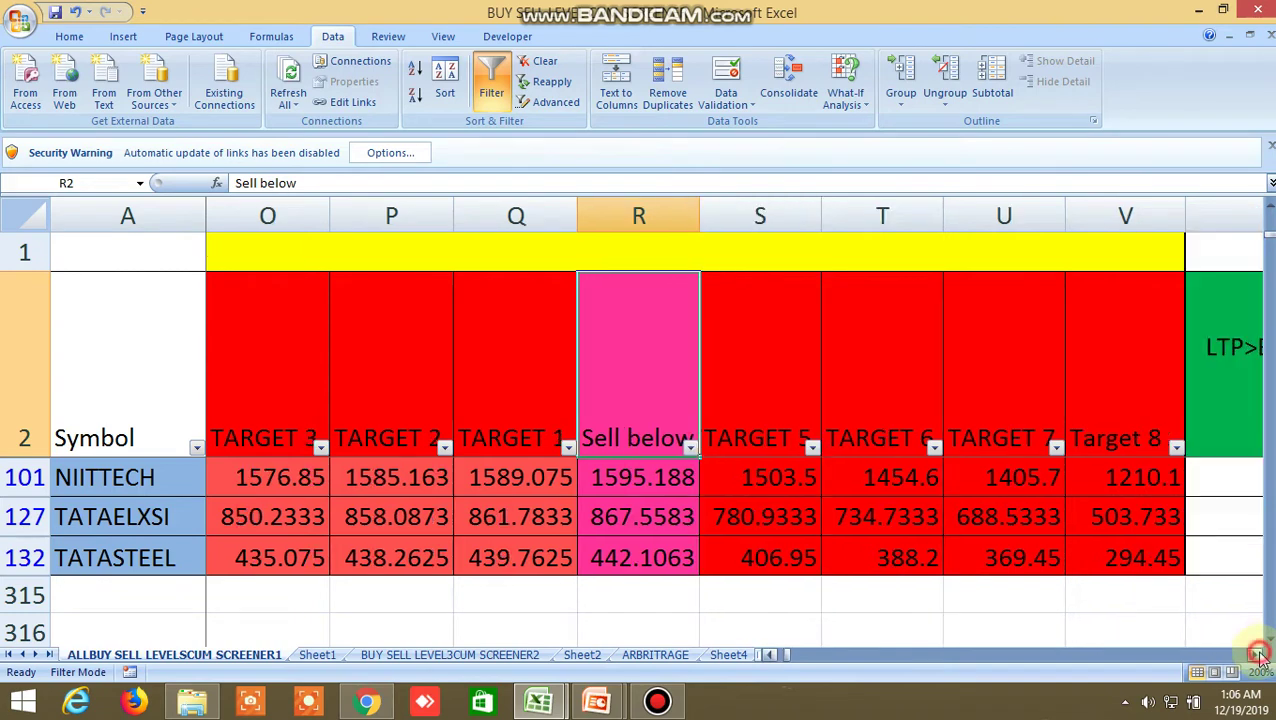
left_click_drag(790, 652, 771, 650)
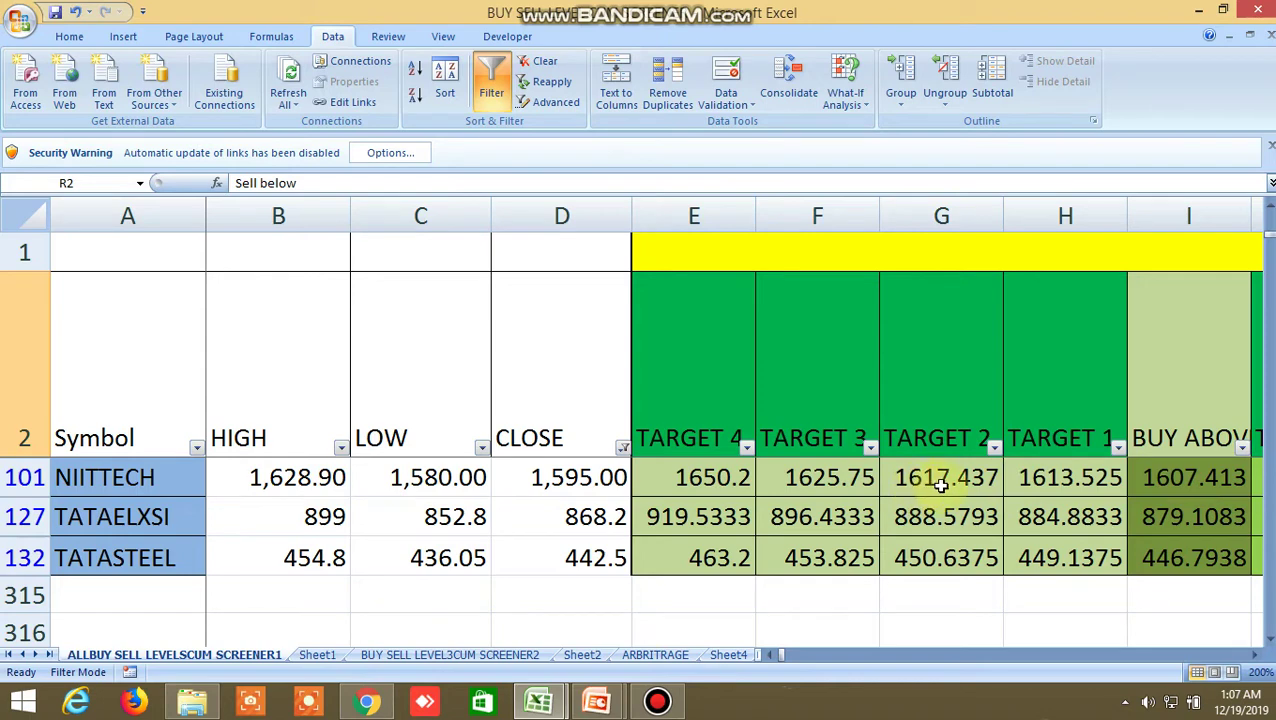
- View the BUY SELL LEVELS 2 targets, followed by the R1 resistance and S1 support columns of BUY SELL LEVELS 3
left_click(1256, 655)
left_click(1256, 655)
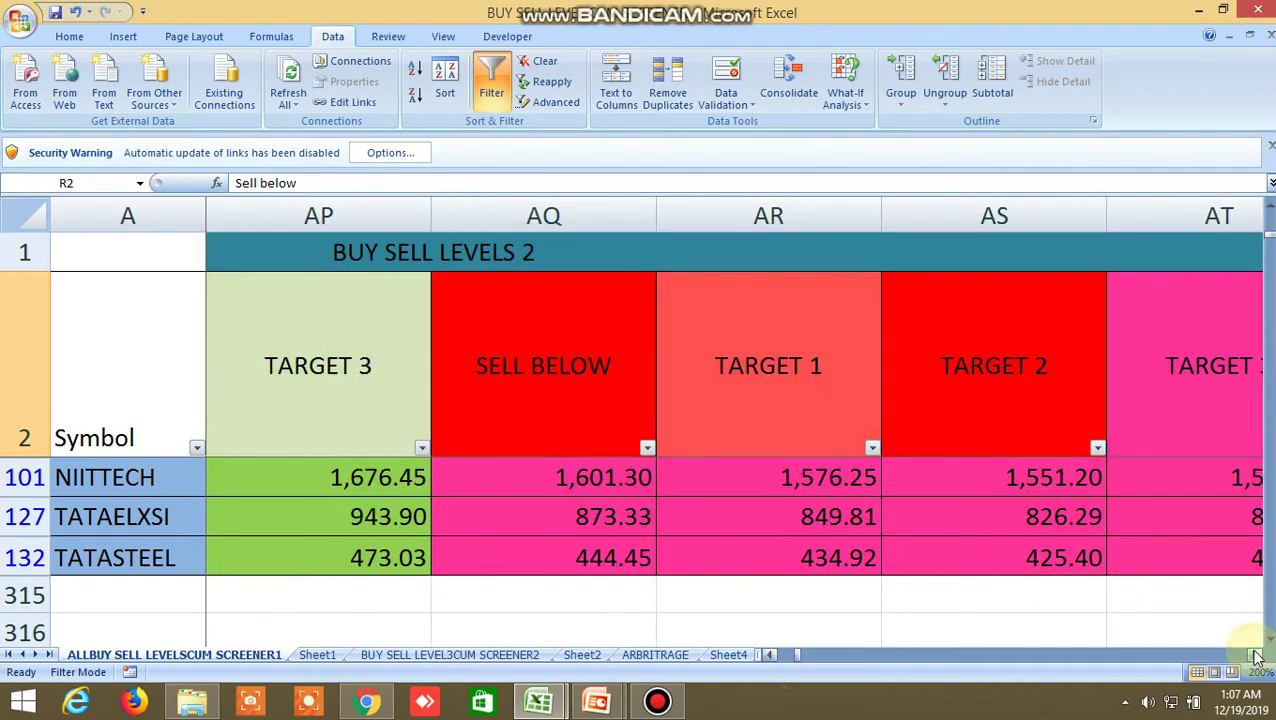
left_click(1256, 655)
left_click_drag(1256, 655, 1261, 659)
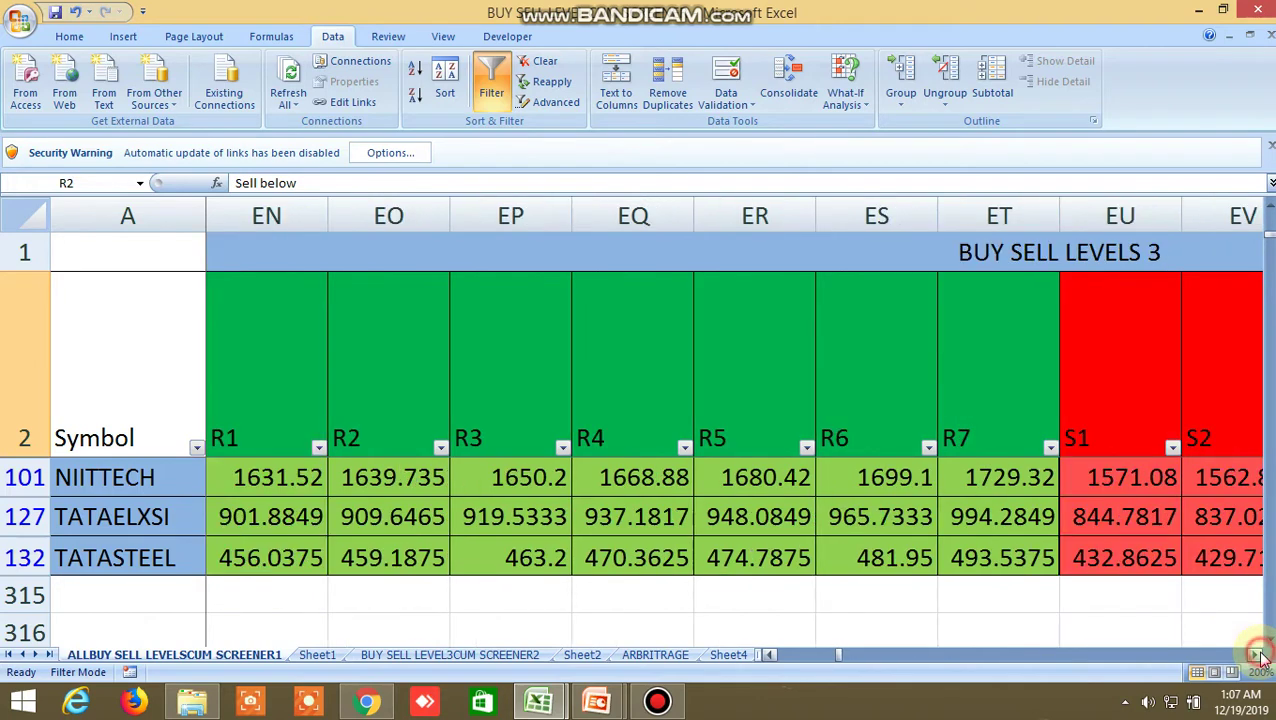
left_click(284, 390)
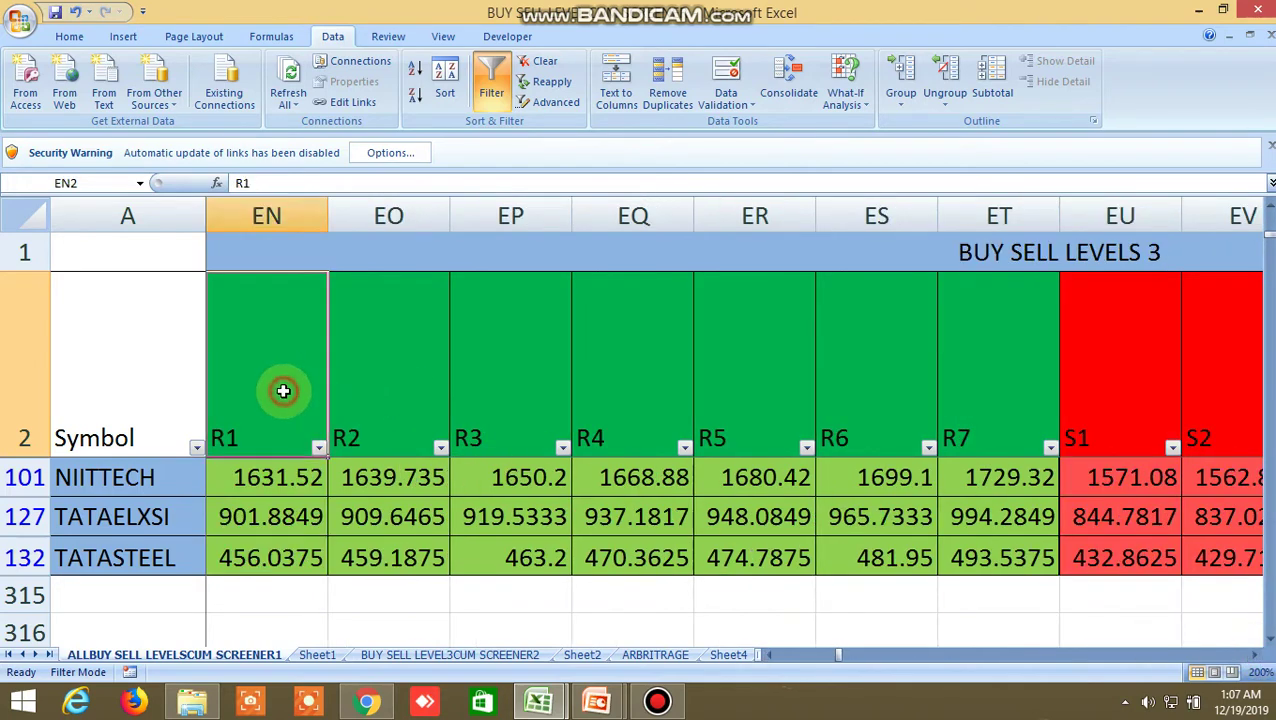
left_click(1096, 356)
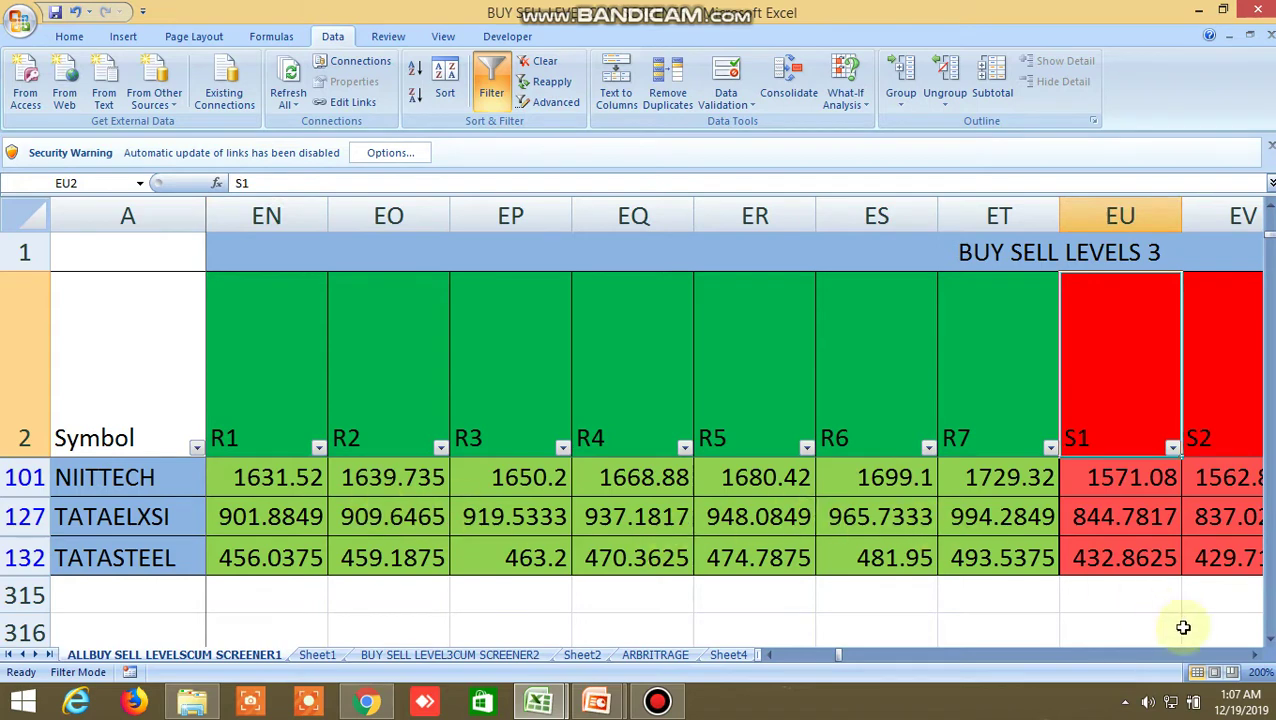
- Examine the remaining support columns of BUY SELL LEVELS 3 and the PIVOT POINT section, and return to the first columns
left_click(1255, 655)
left_click(1256, 655)
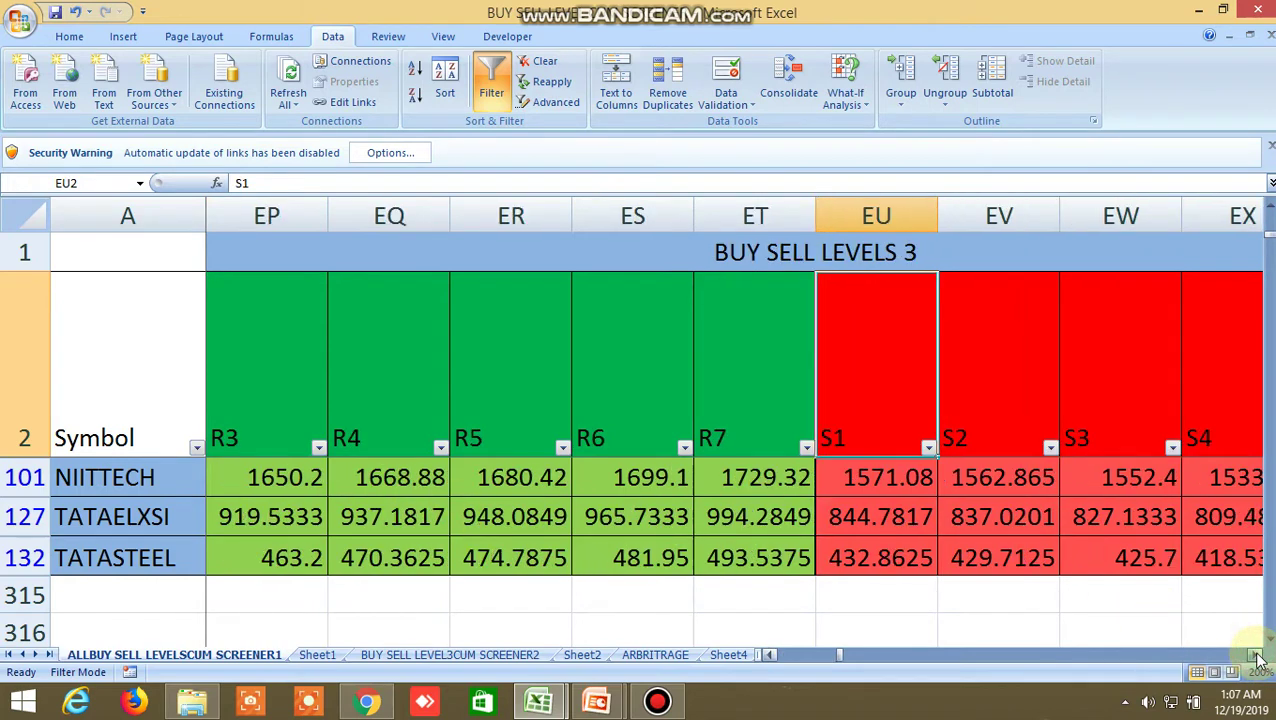
left_click(1256, 655)
left_click(1256, 655)
left_click(1256, 655)
left_click(1256, 655)
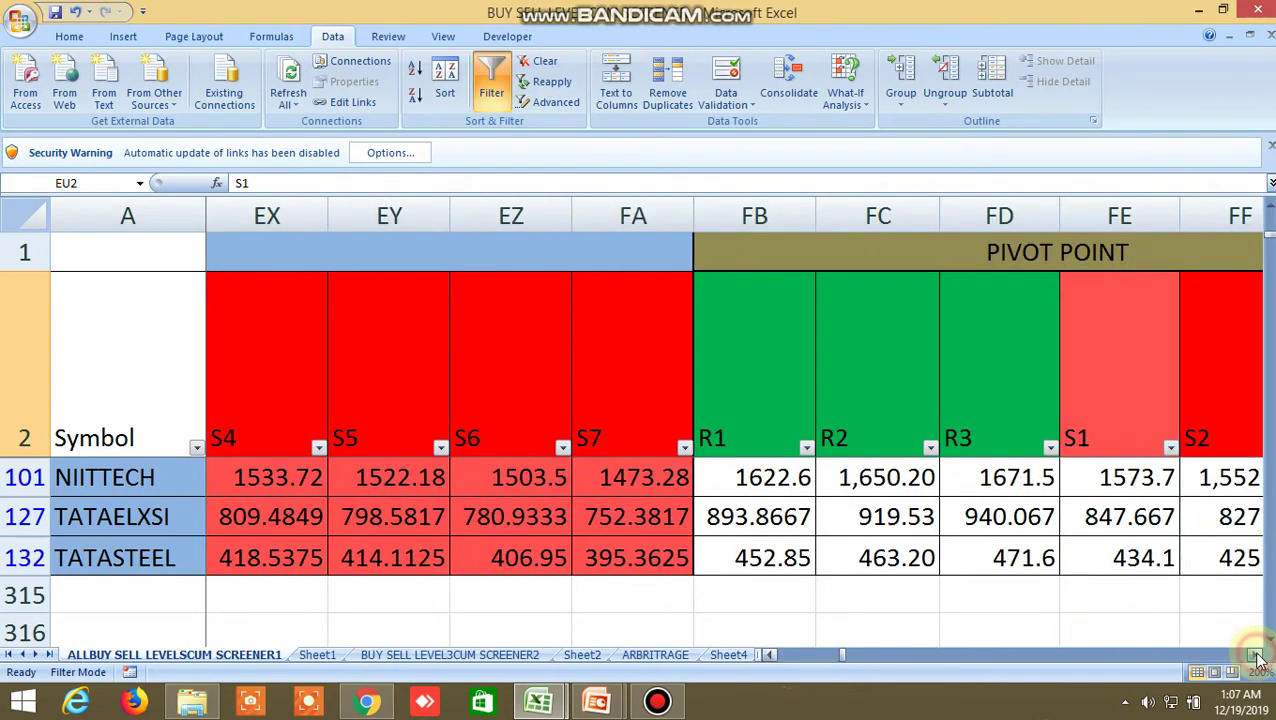
left_click(1256, 655)
left_click(1256, 655)
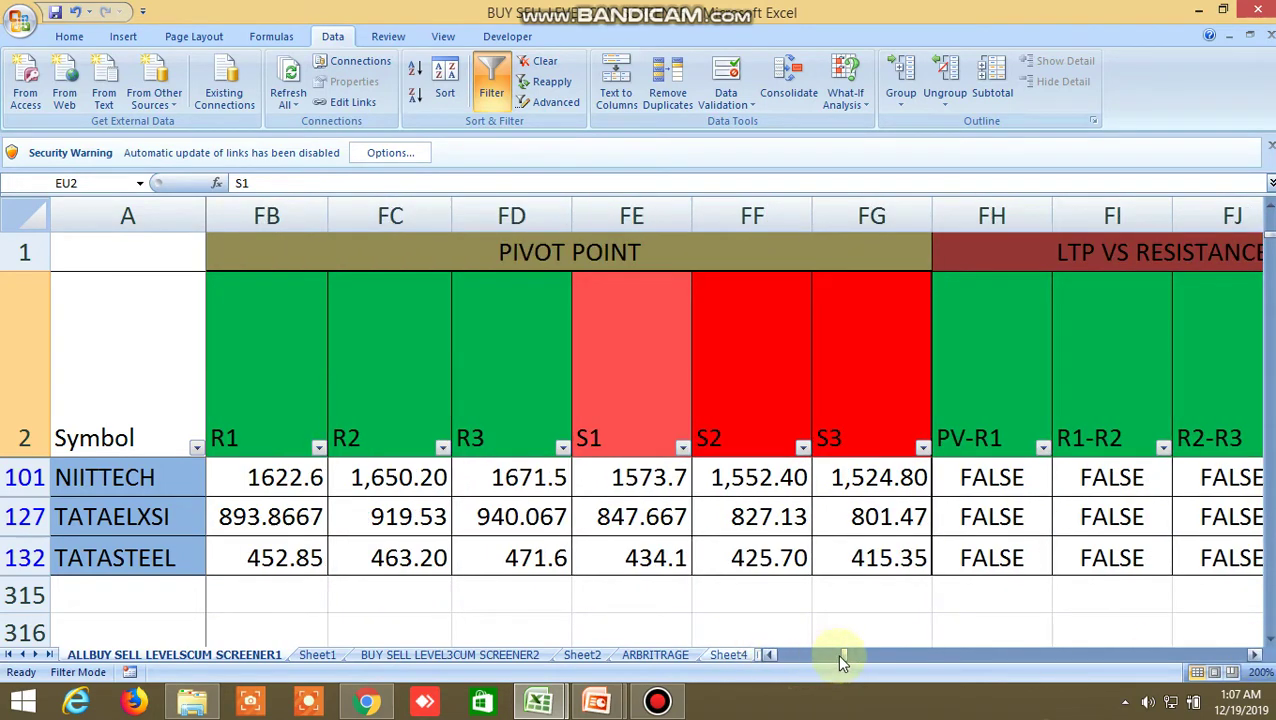
left_click_drag(851, 655, 766, 658)
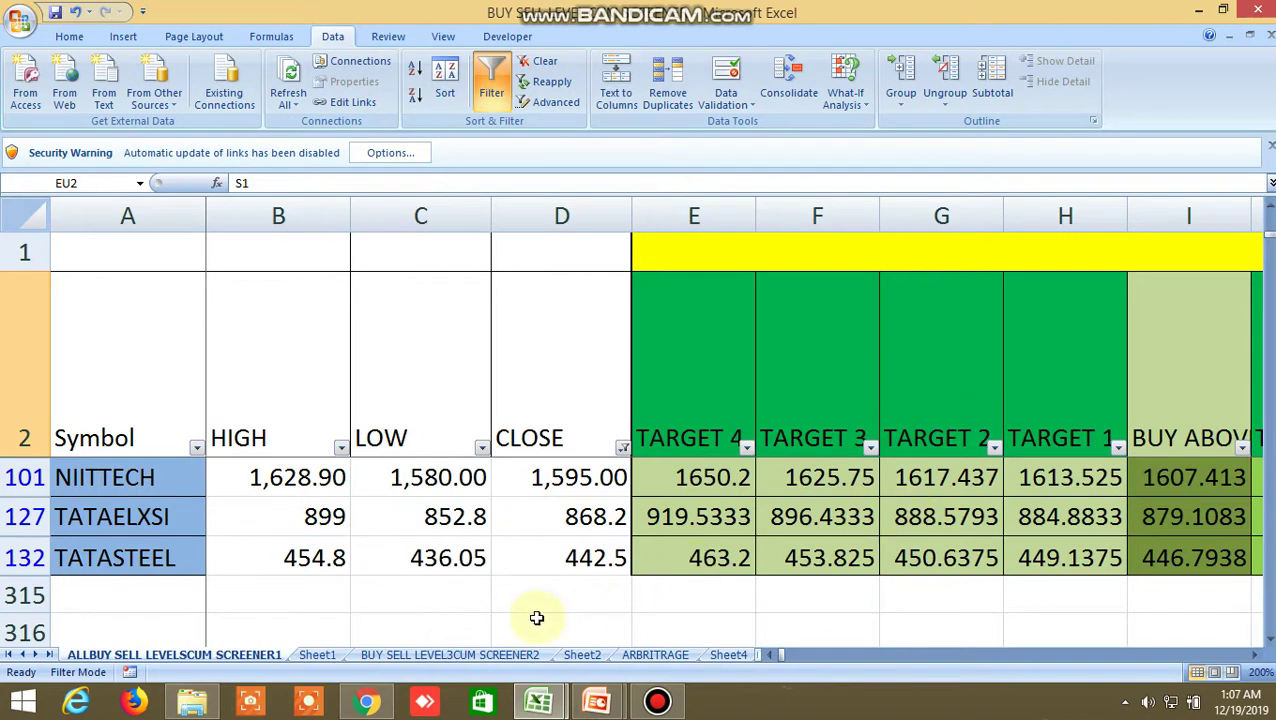
- Remove the filter from the stock list and bring the NIFTY & BANKNIFTY rows into view
left_click(492, 80)
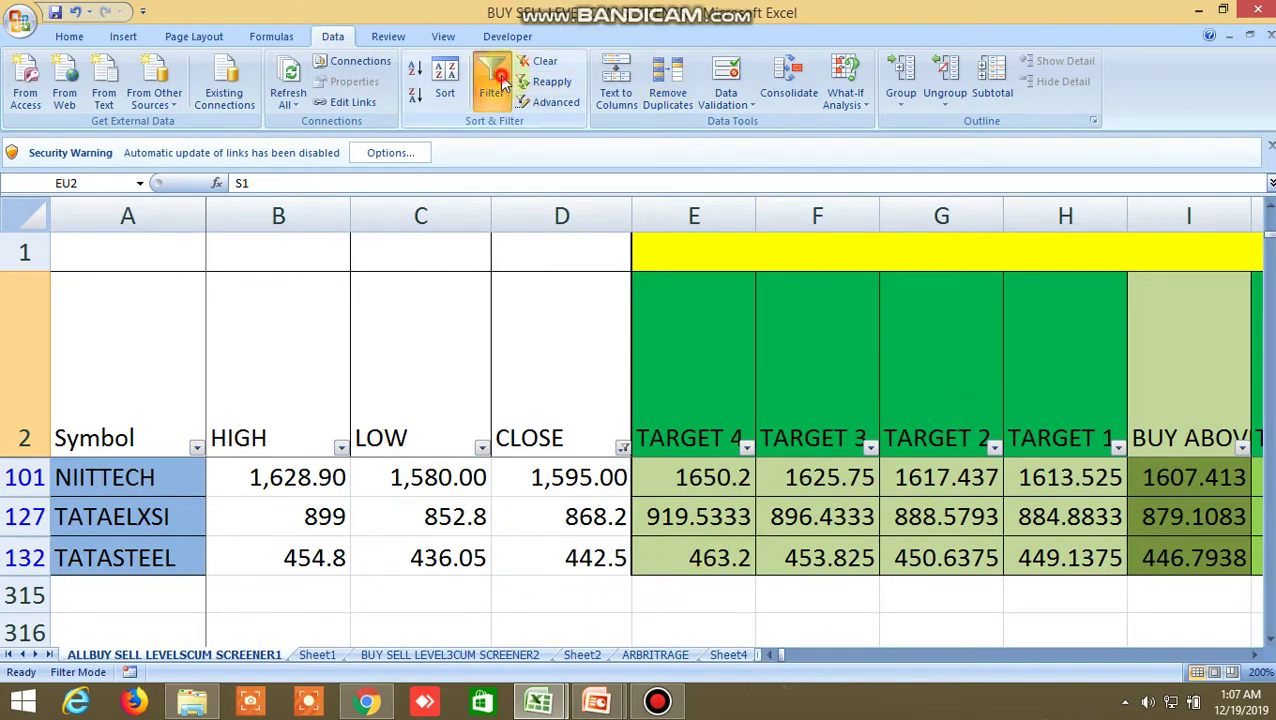
left_click(492, 80)
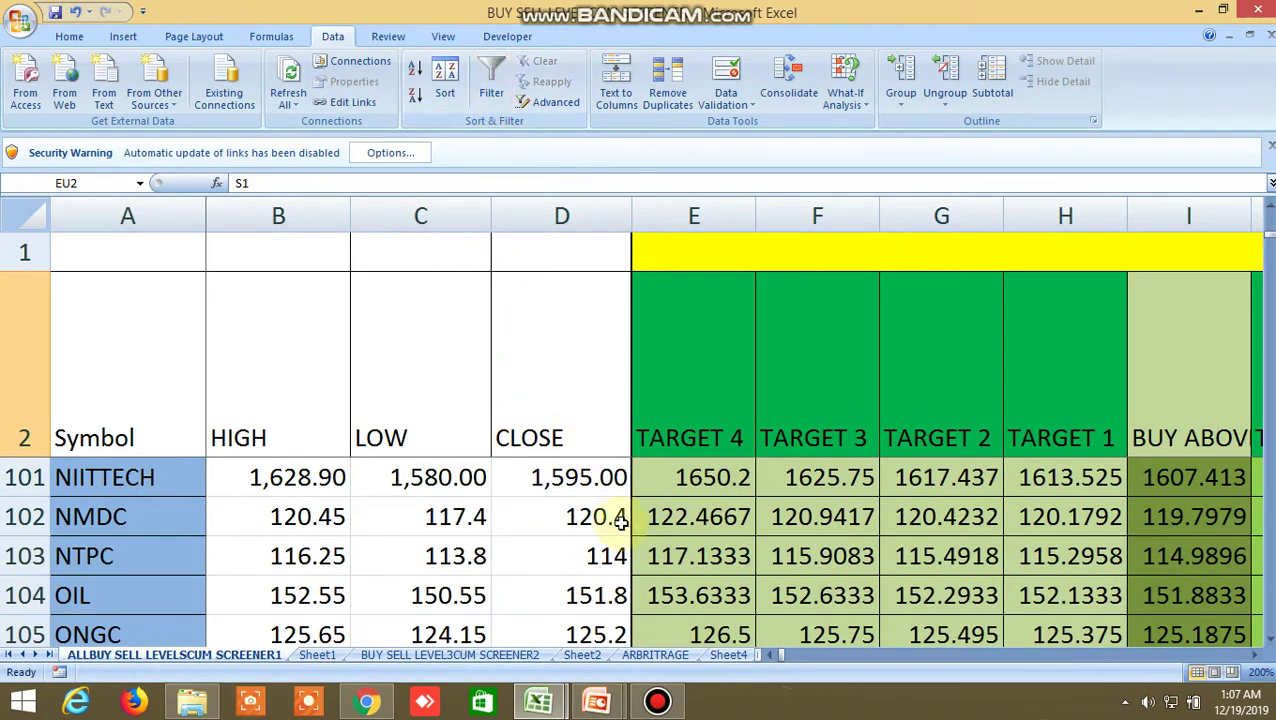
scroll(698, 540, "down", 20)
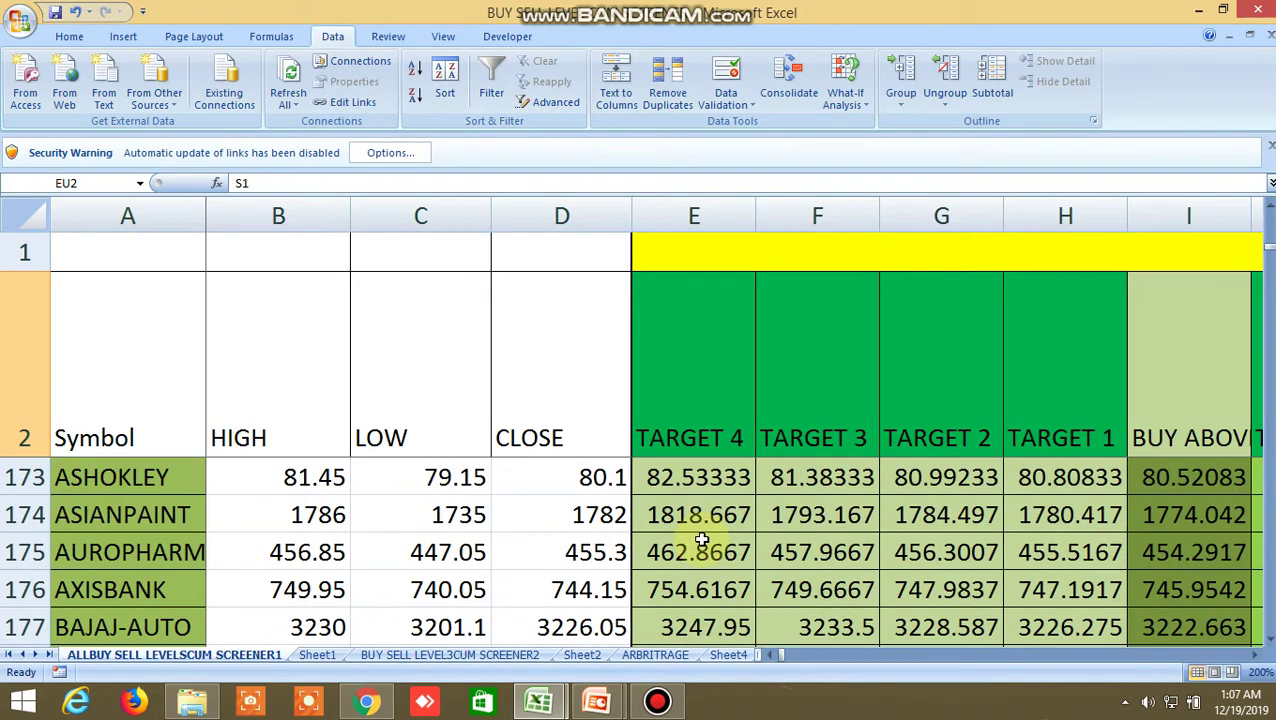
scroll(702, 540, "up", 5)
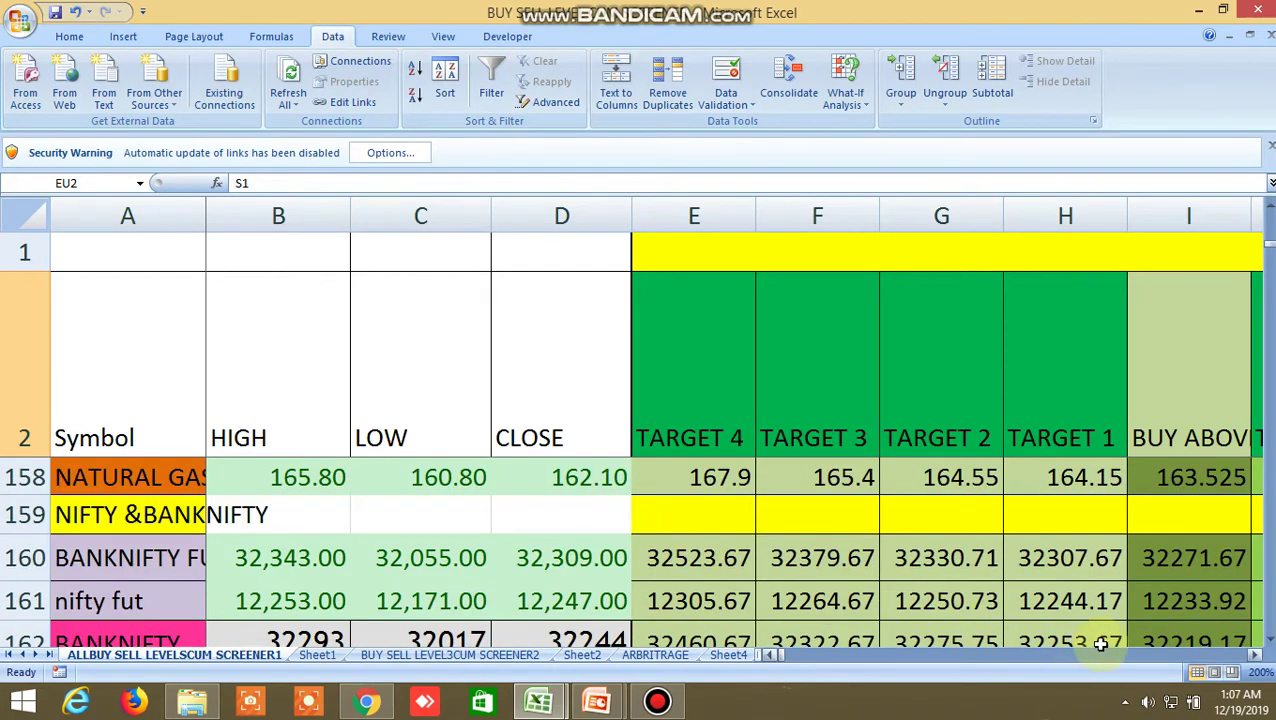
left_click(1270, 641)
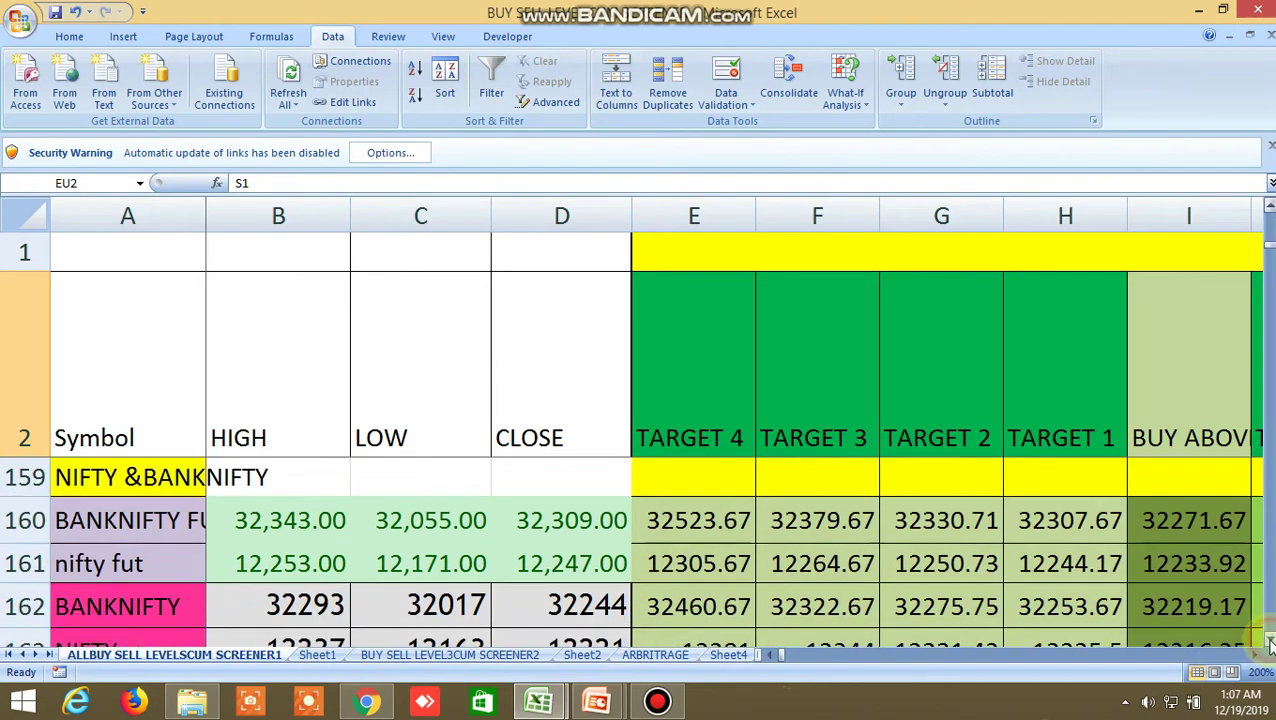
left_click(1269, 641)
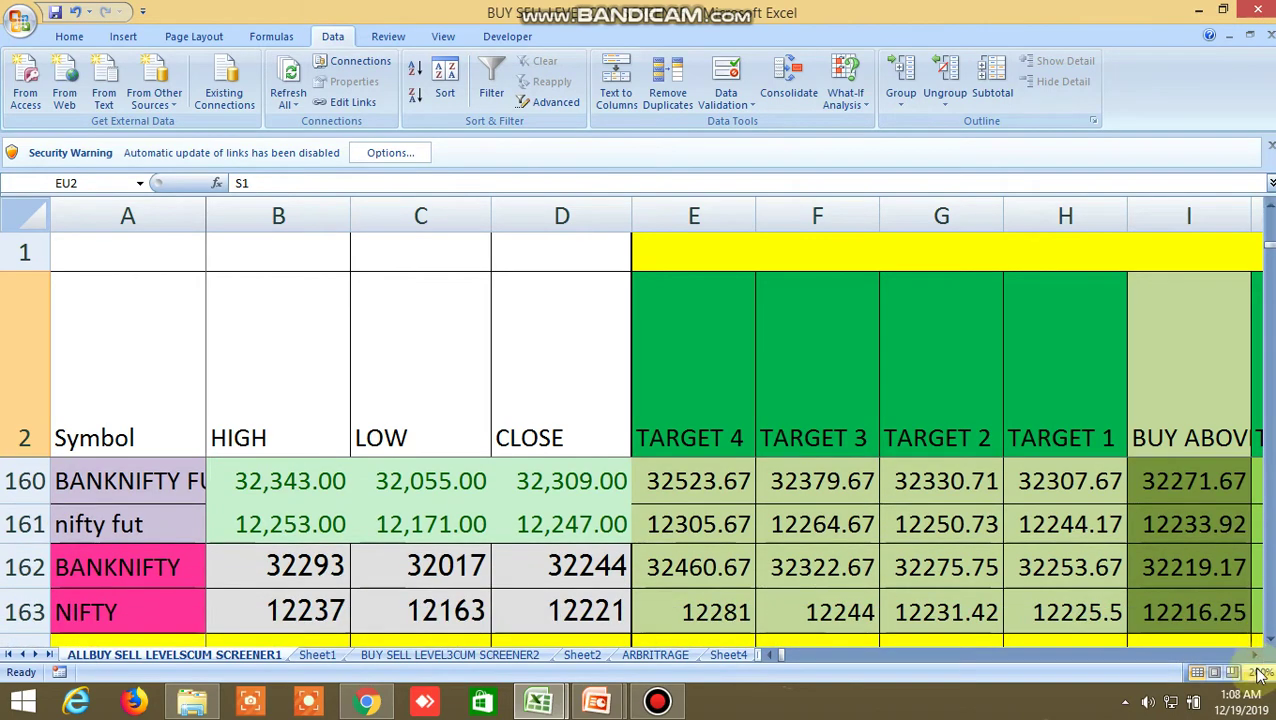
- Examine the BUY SELL LEVELS 1 targets and the LTP condition columns for the BANKNIFTY and NIFTY rows
left_click(1256, 655)
left_click(1256, 655)
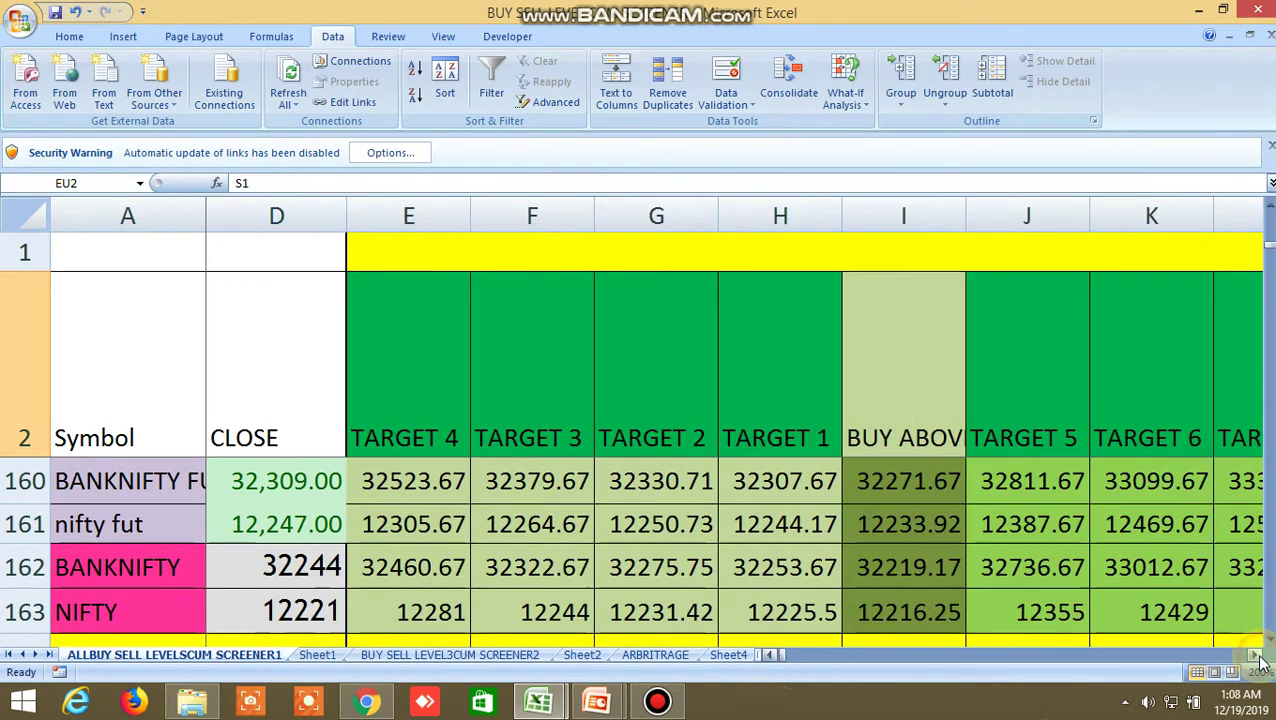
left_click(1256, 655)
left_click(1256, 655)
left_click(1256, 655)
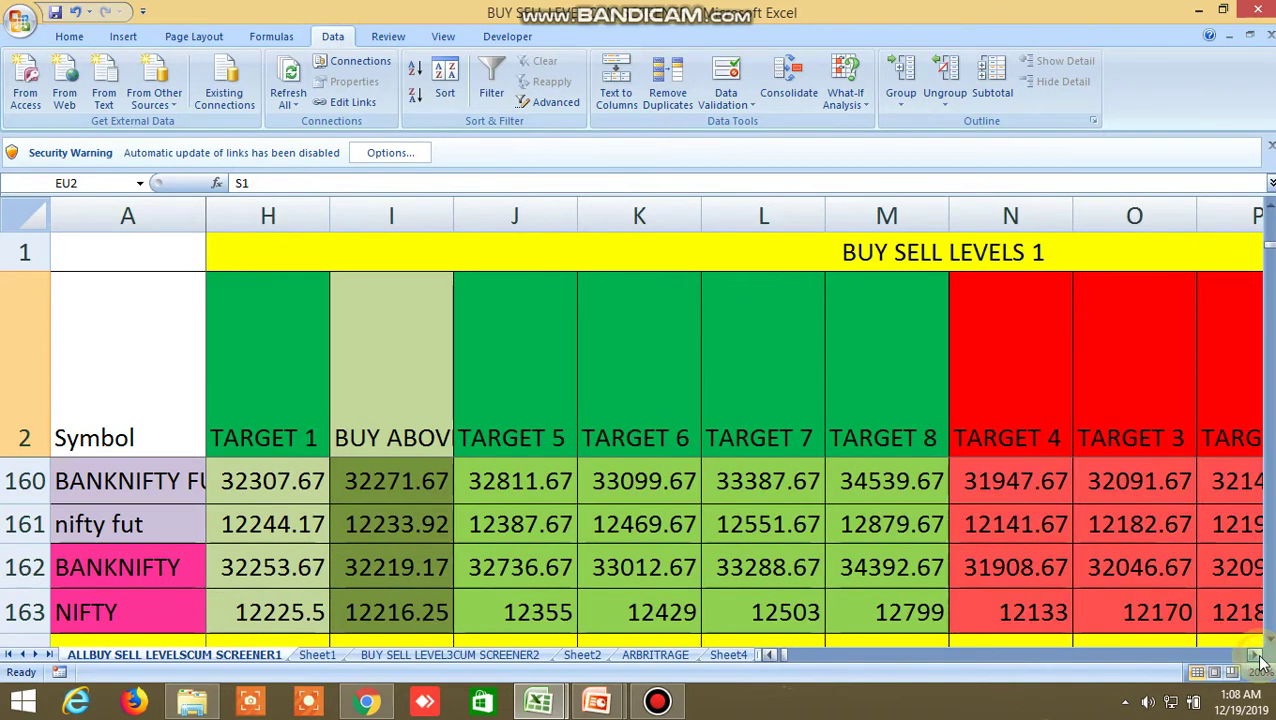
left_click(1256, 655)
left_click(1256, 655)
left_click(1256, 655)
left_click(1256, 655)
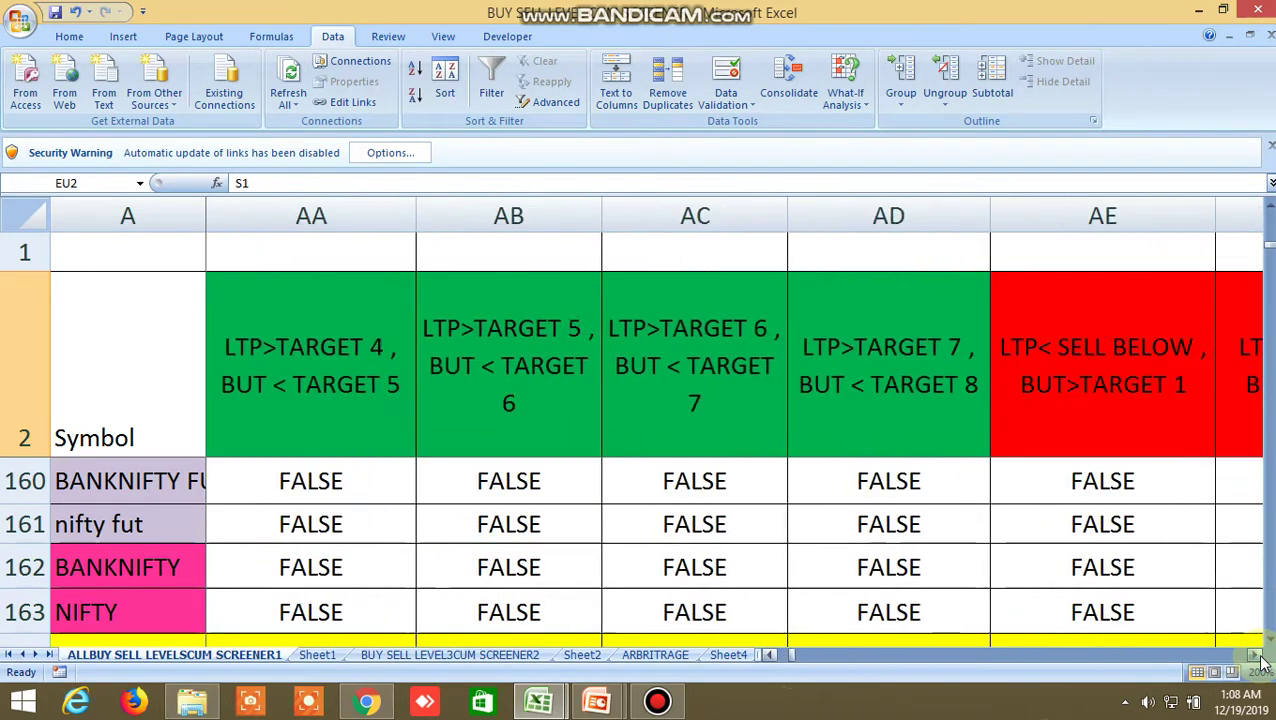
left_click(1256, 655)
left_click(1256, 655)
left_click(1256, 655)
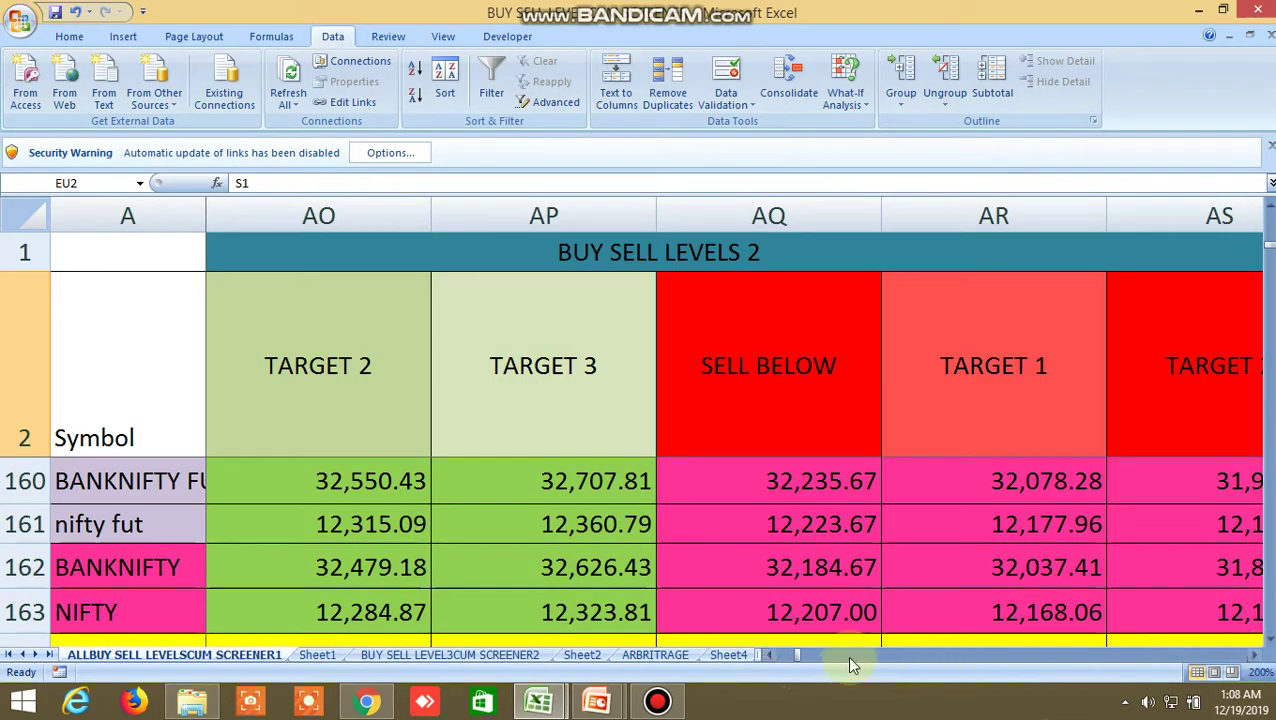
- View BUY SELL LEVELS 2 and BUY SELL LEVELS 3 for the index rows, and return to the first columns
left_click(768, 655)
left_click(768, 655)
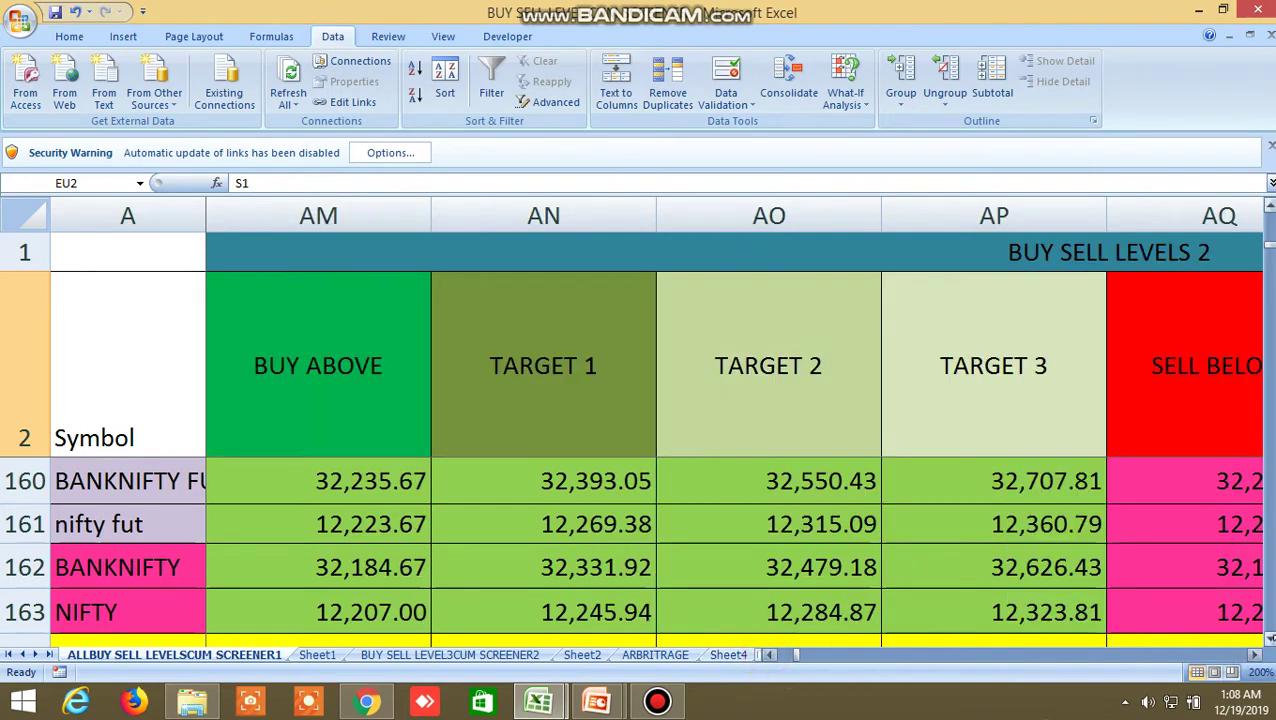
left_click_drag(1258, 657, 1258, 657)
left_click(838, 656)
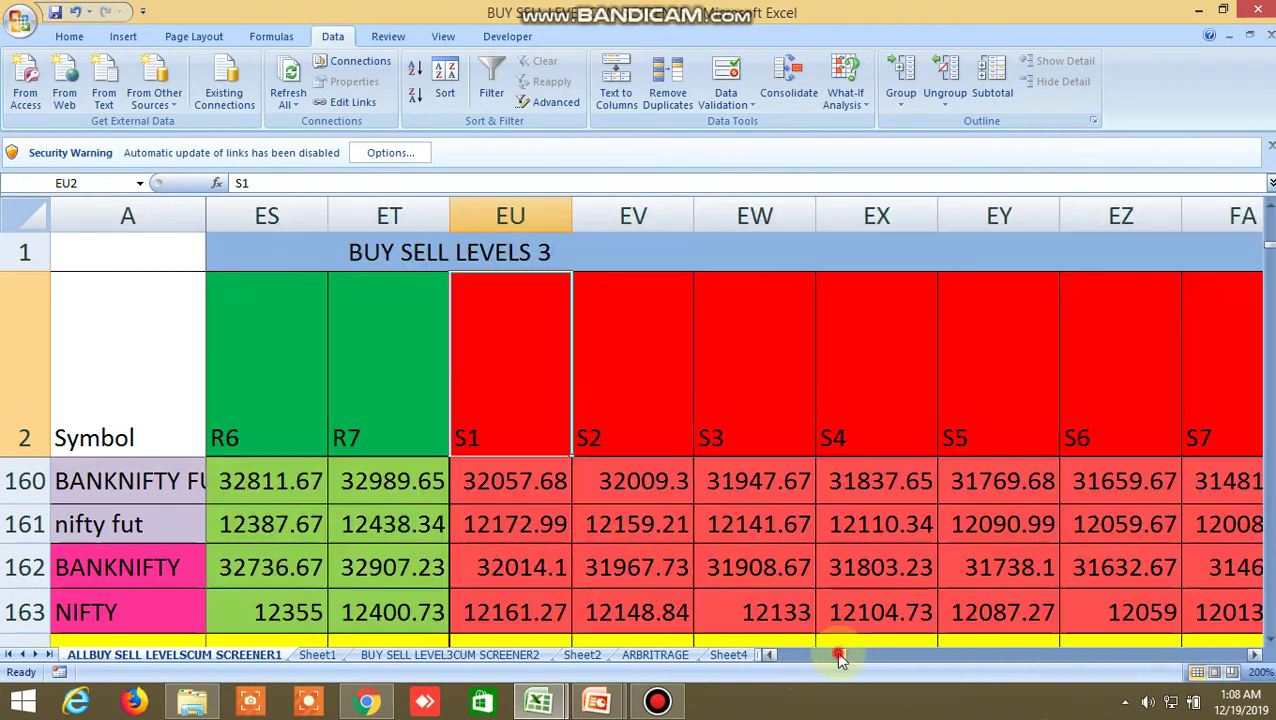
left_click_drag(813, 652, 789, 661)
- Review the commodity rows from CRUDEOIL to LEAD across all level sections through PIVOT POINT, and return to the first columns
scroll(590, 580, "up", 3)
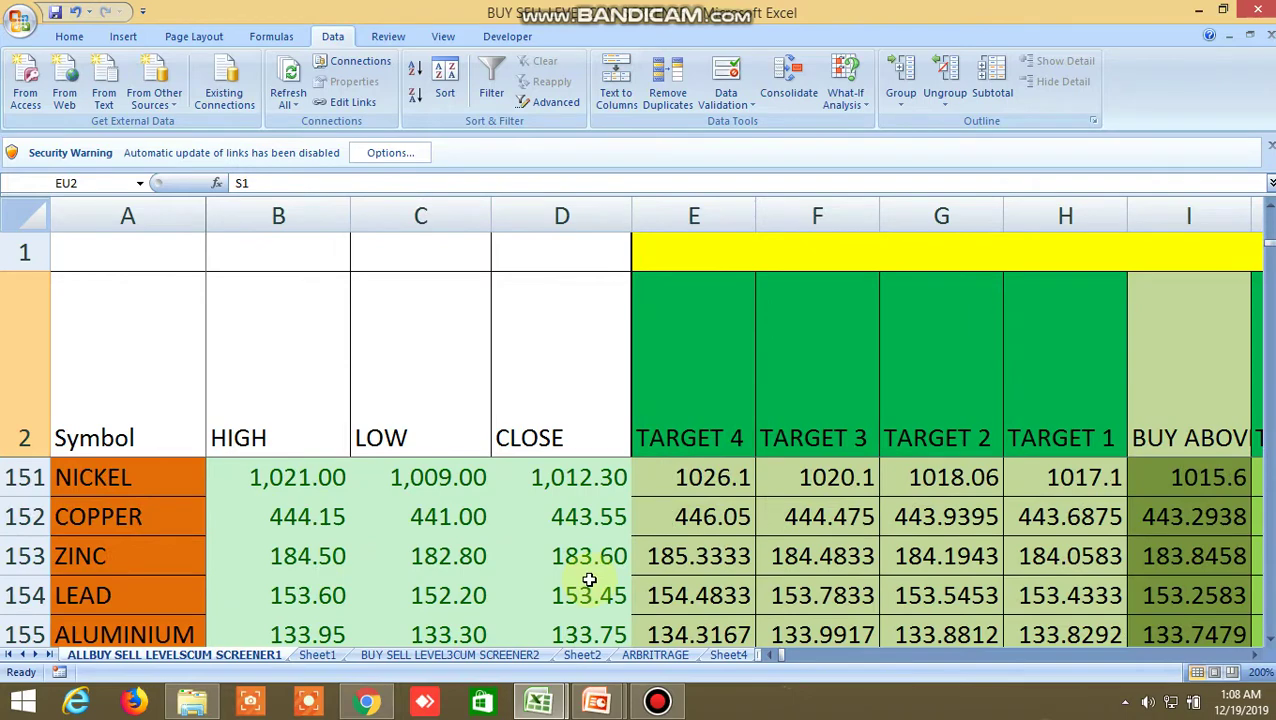
scroll(590, 580, "up", 1)
scroll(590, 580, "down", 1)
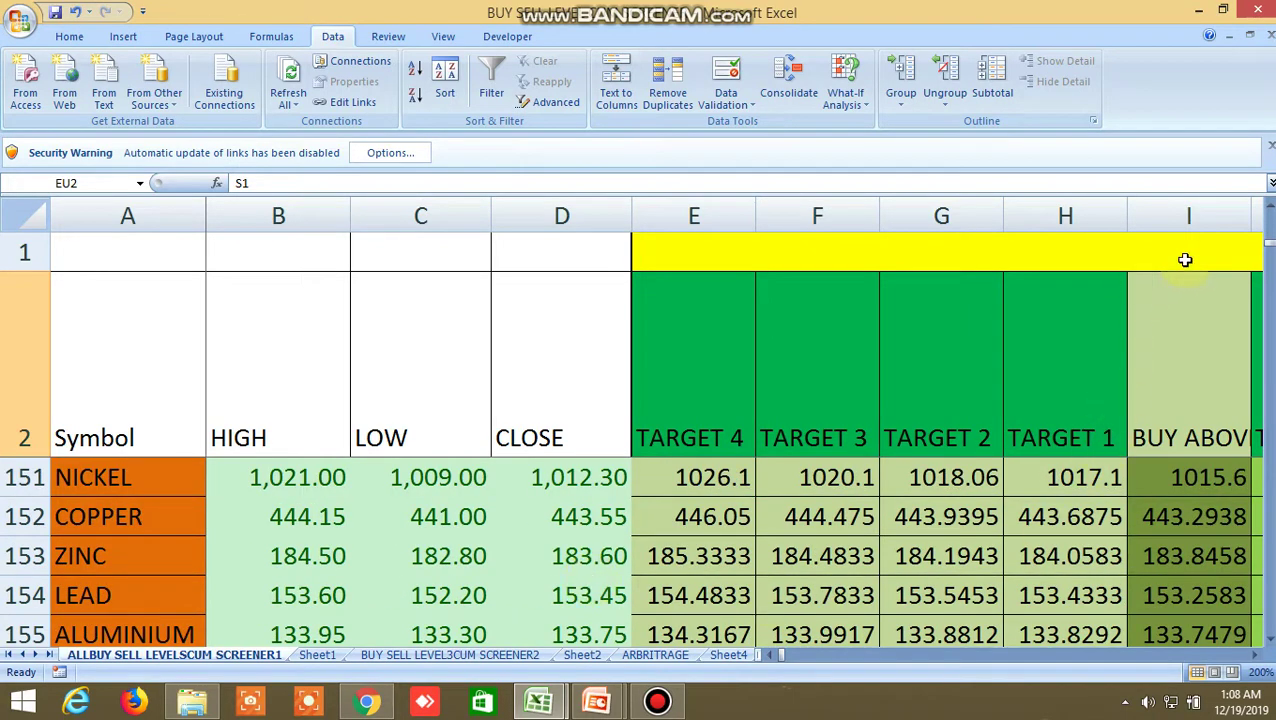
left_click(1269, 207)
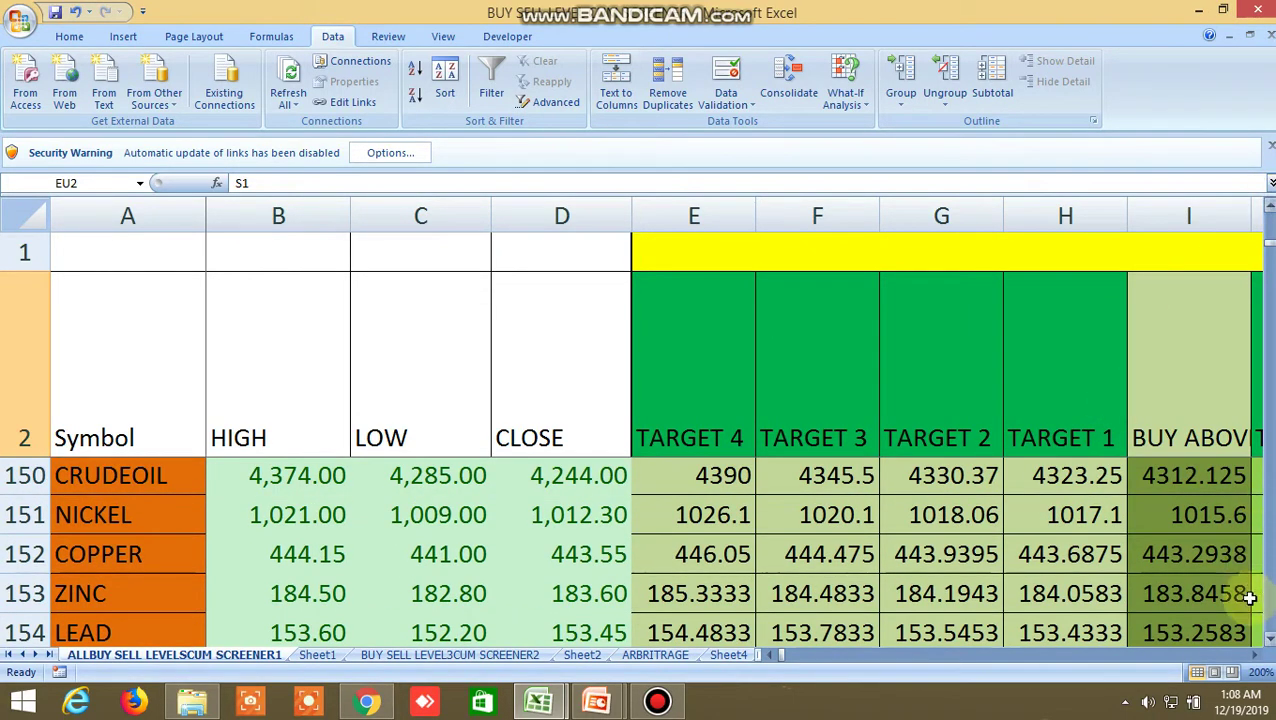
left_click(1256, 655)
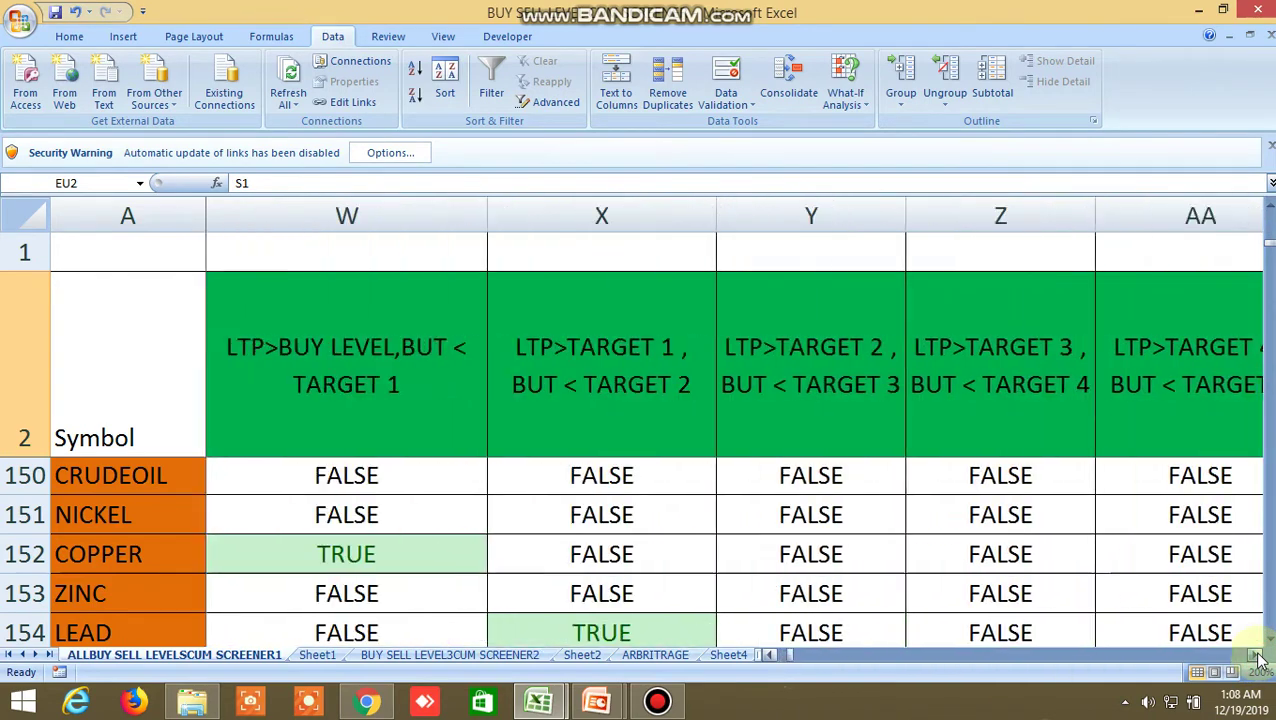
left_click_drag(1256, 655, 1259, 657)
left_click(1256, 655)
left_click(1256, 655)
left_click_drag(1258, 657, 1258, 659)
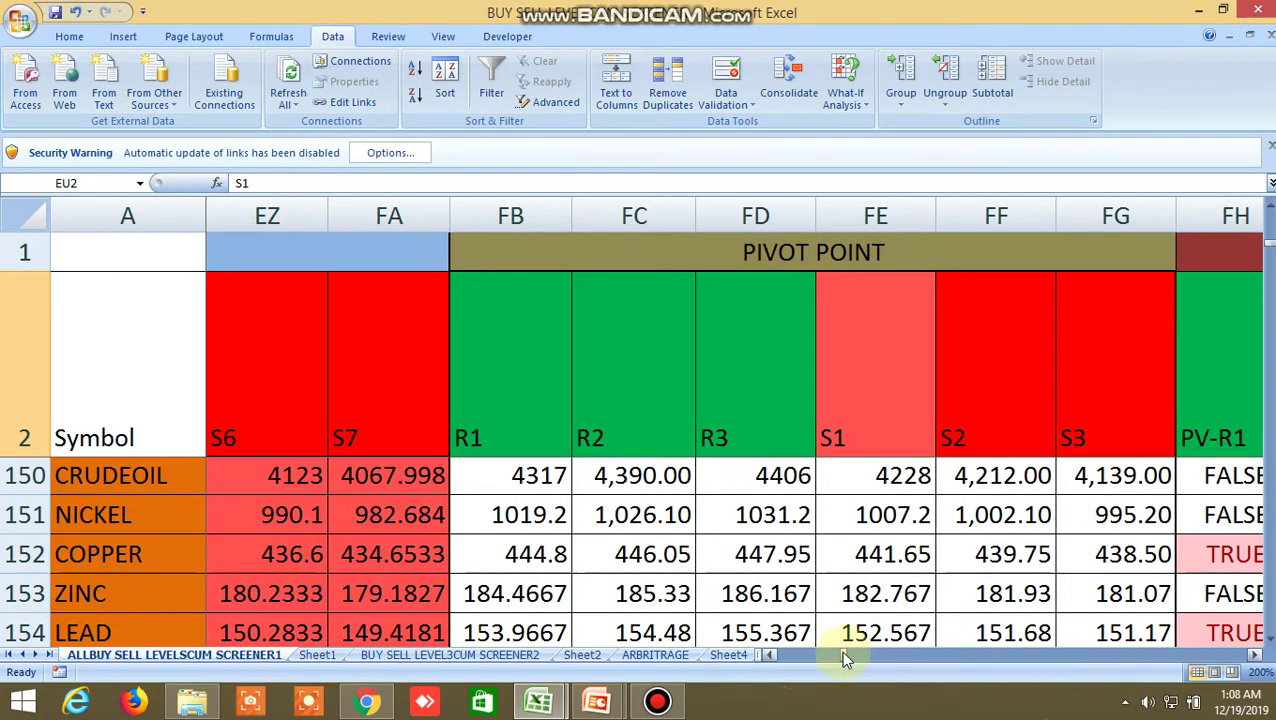
left_click_drag(841, 655, 775, 652)
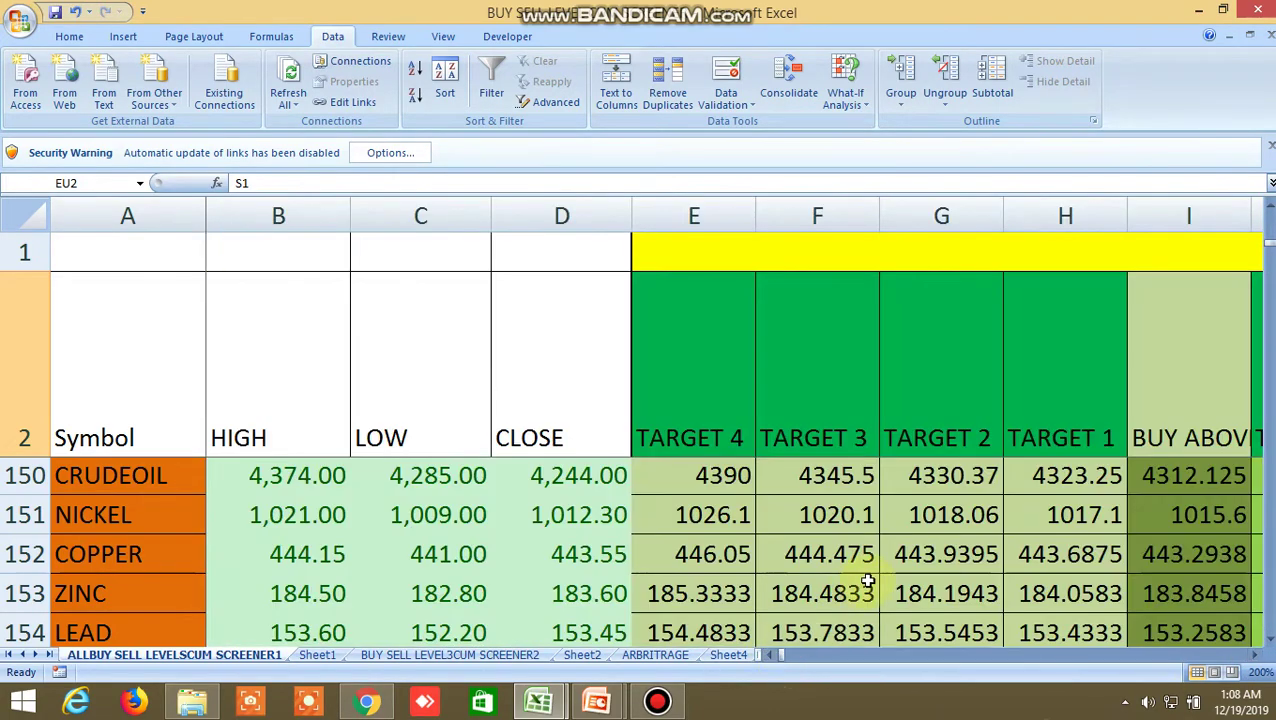
- Examine BUY SELL LEVELS 1 and the start of BUY SELL LEVELS 2 for the LEAD to NATURAL GAS rows
left_click(1268, 640)
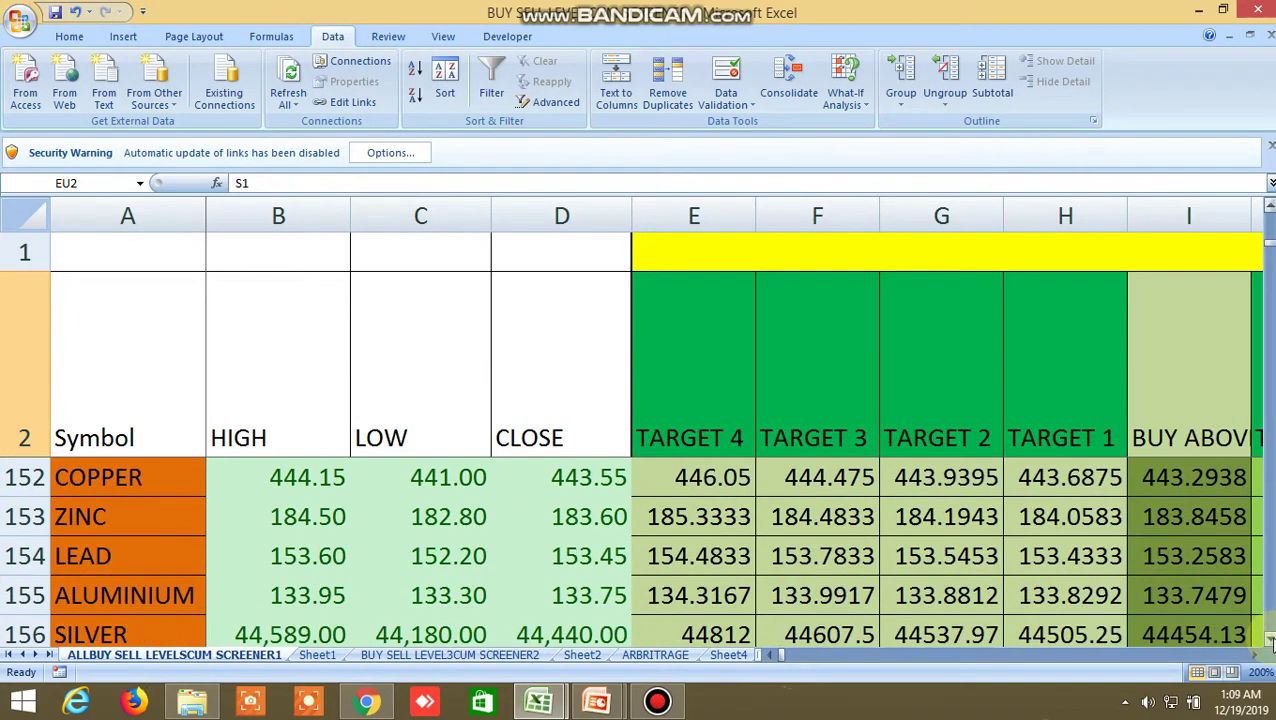
left_click(1268, 640)
left_click(1268, 640)
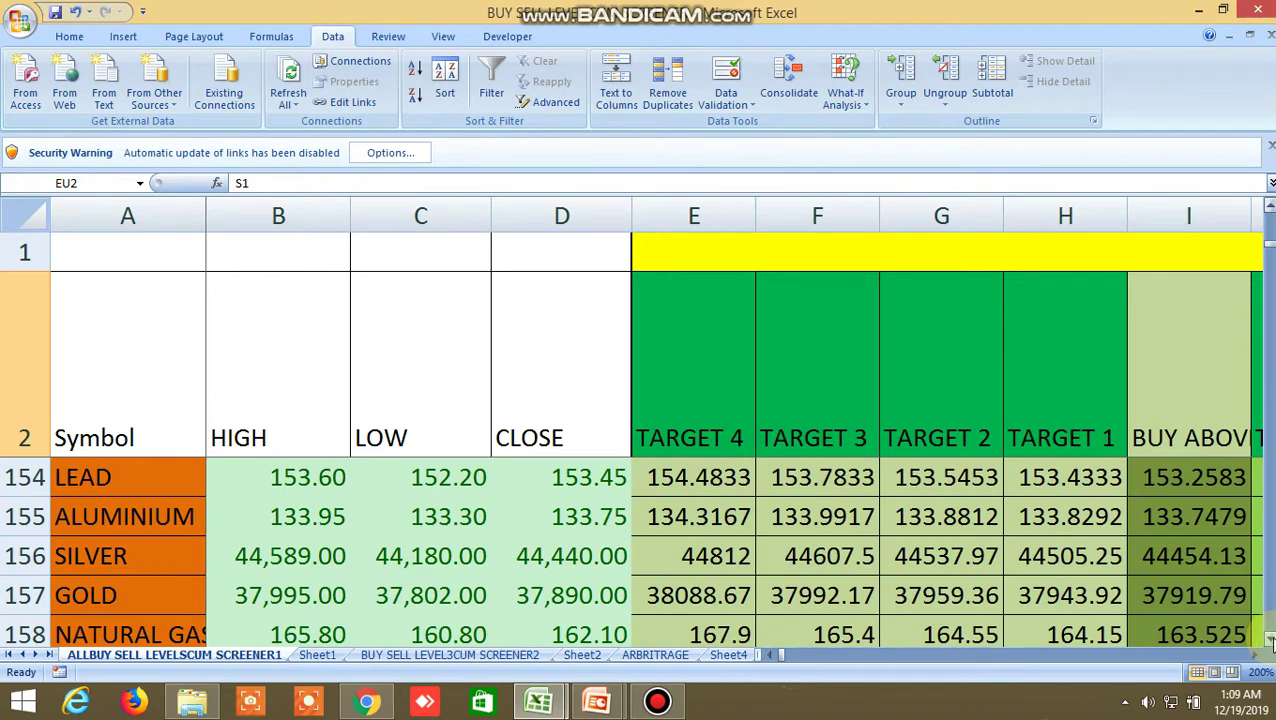
left_click(1258, 660)
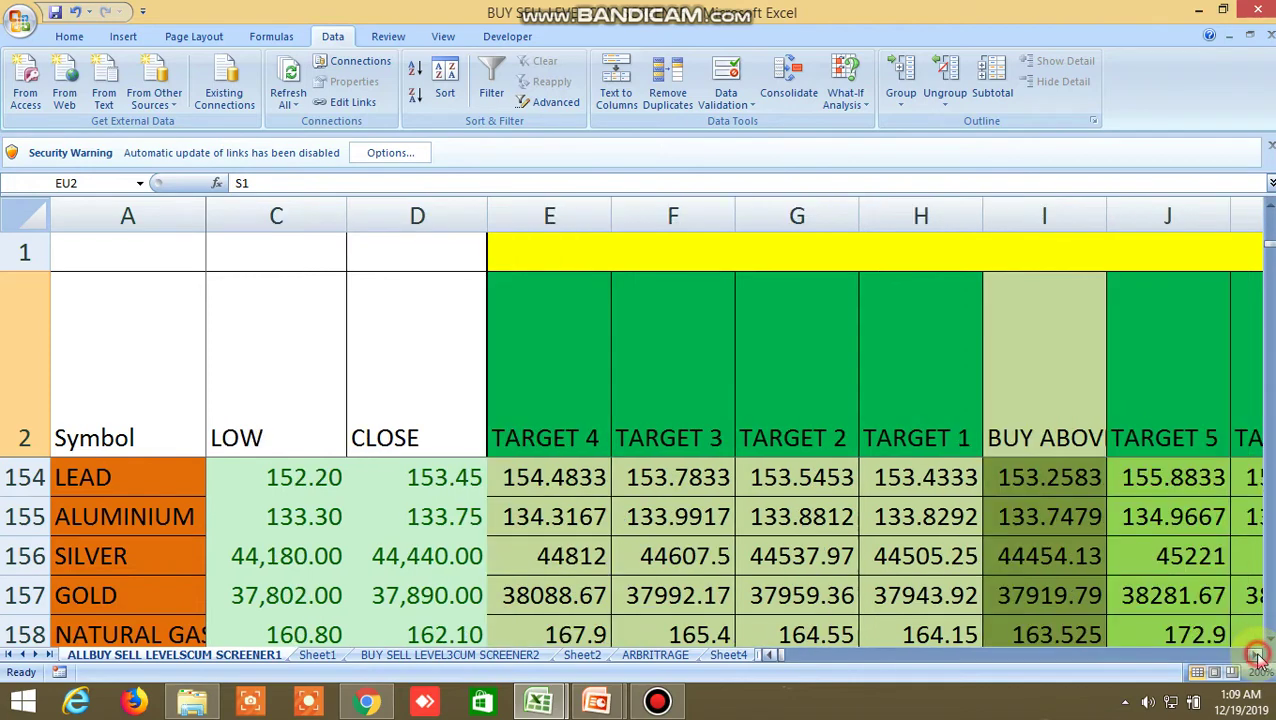
left_click(1258, 660)
left_click(1258, 660)
left_click(1258, 660)
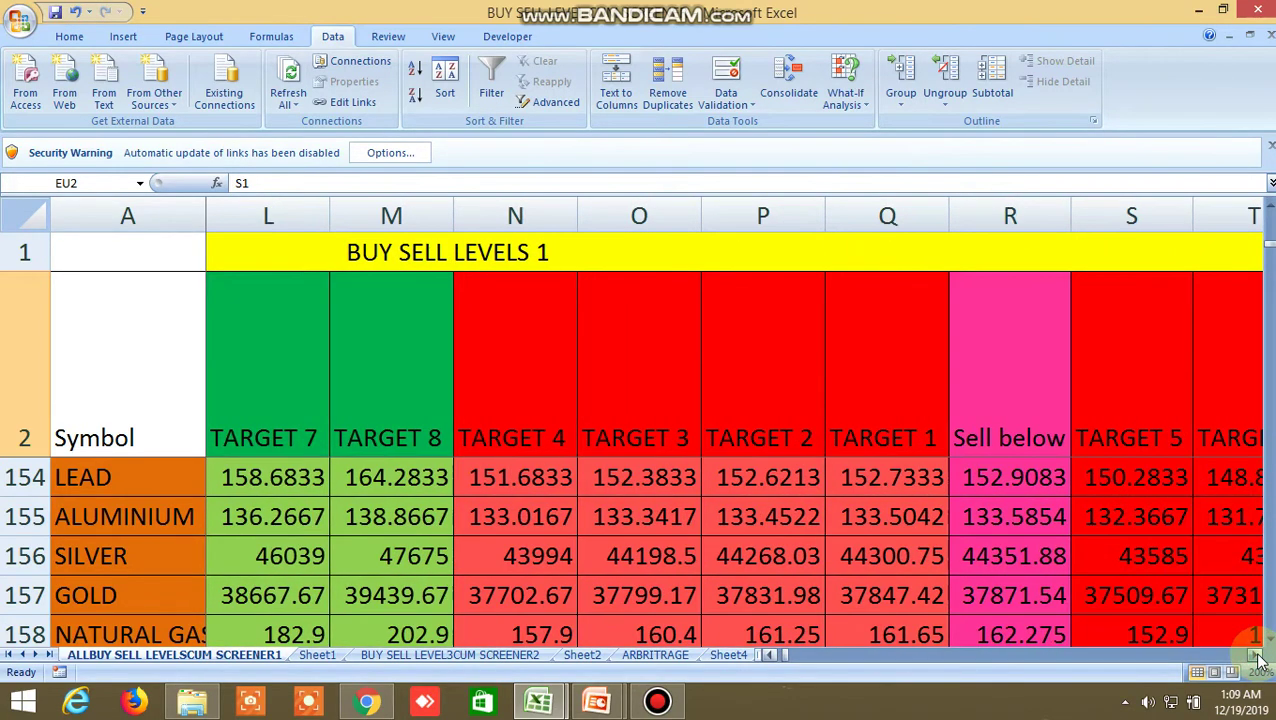
left_click(1258, 660)
left_click(1258, 660)
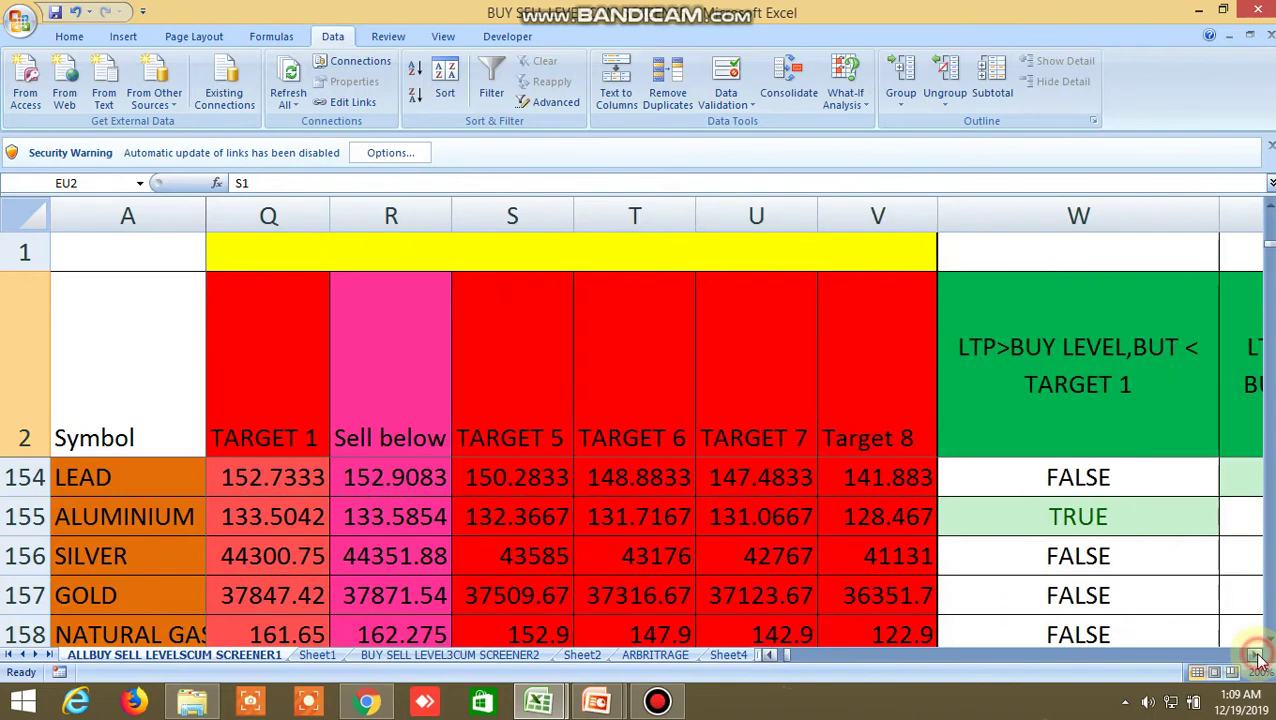
left_click(1258, 660)
left_click(1258, 660)
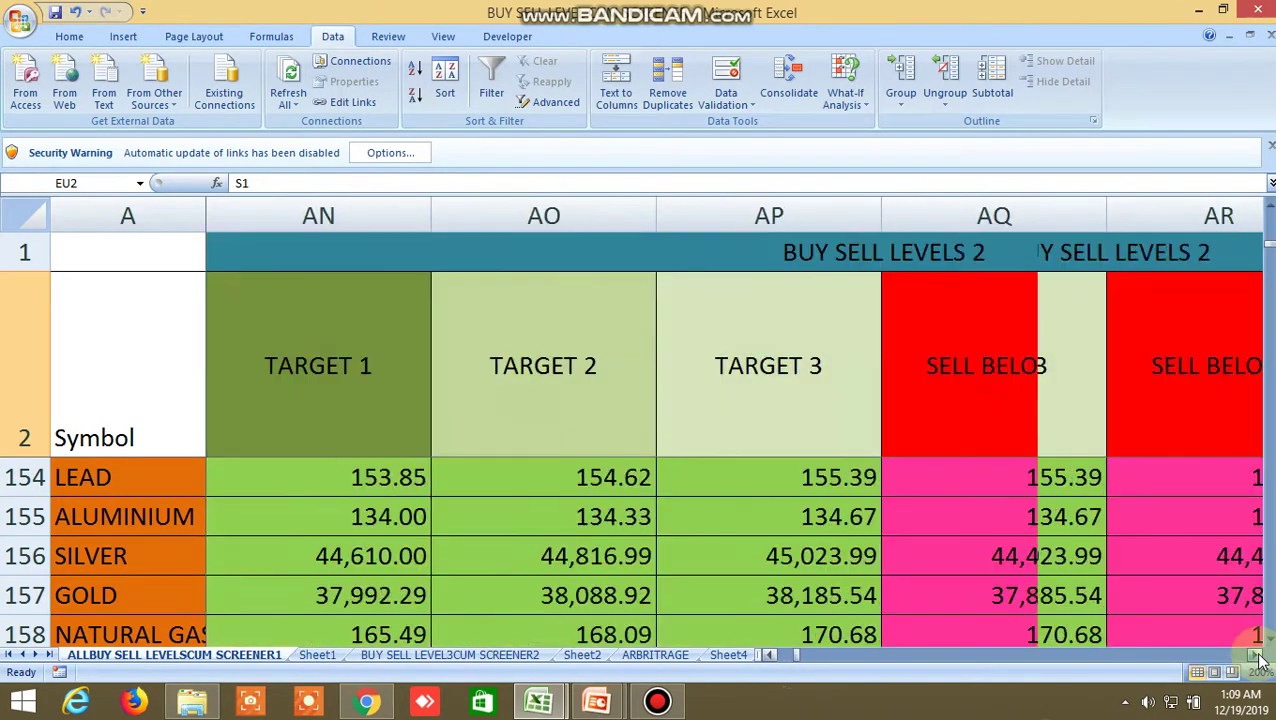
- Review the volatility, open interest, typical price, AVERAGE PRICES, 20 EMA and stochastic columns for the commodity rows
left_click(1258, 660)
left_click(1258, 660)
left_click(1258, 660)
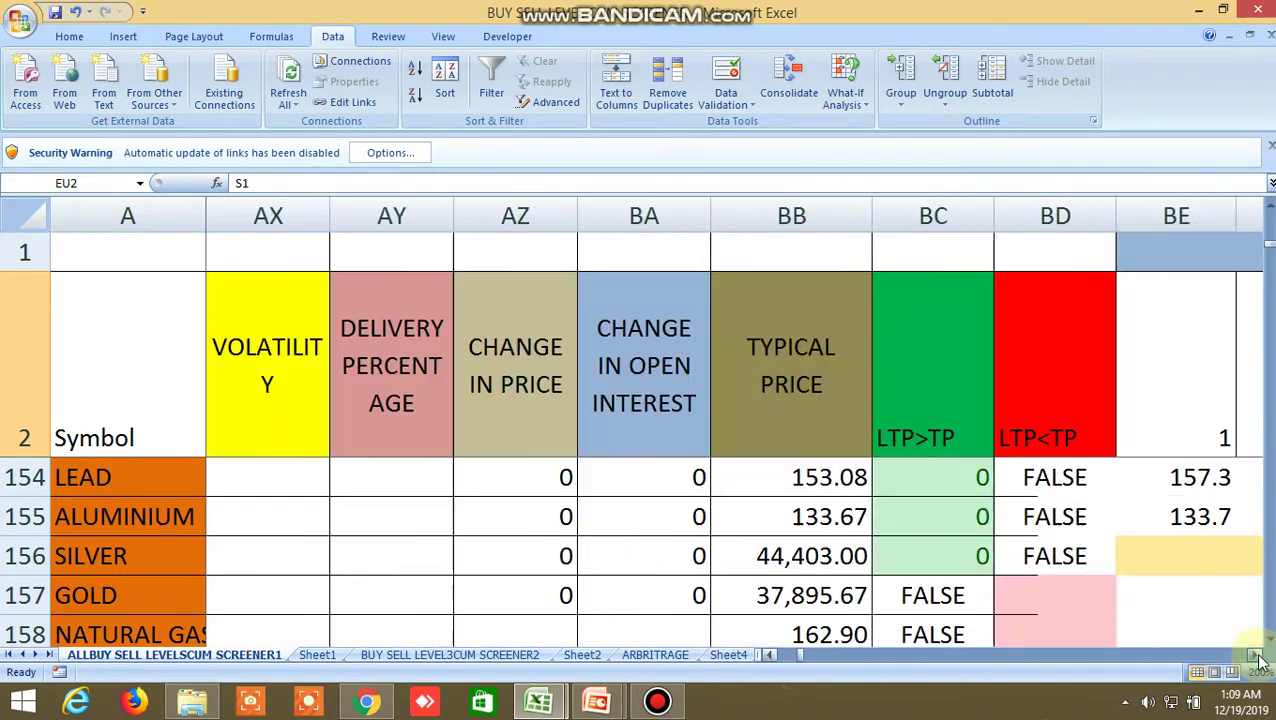
left_click(1258, 660)
left_click(1258, 660)
left_click(1258, 660)
left_click(1258, 660)
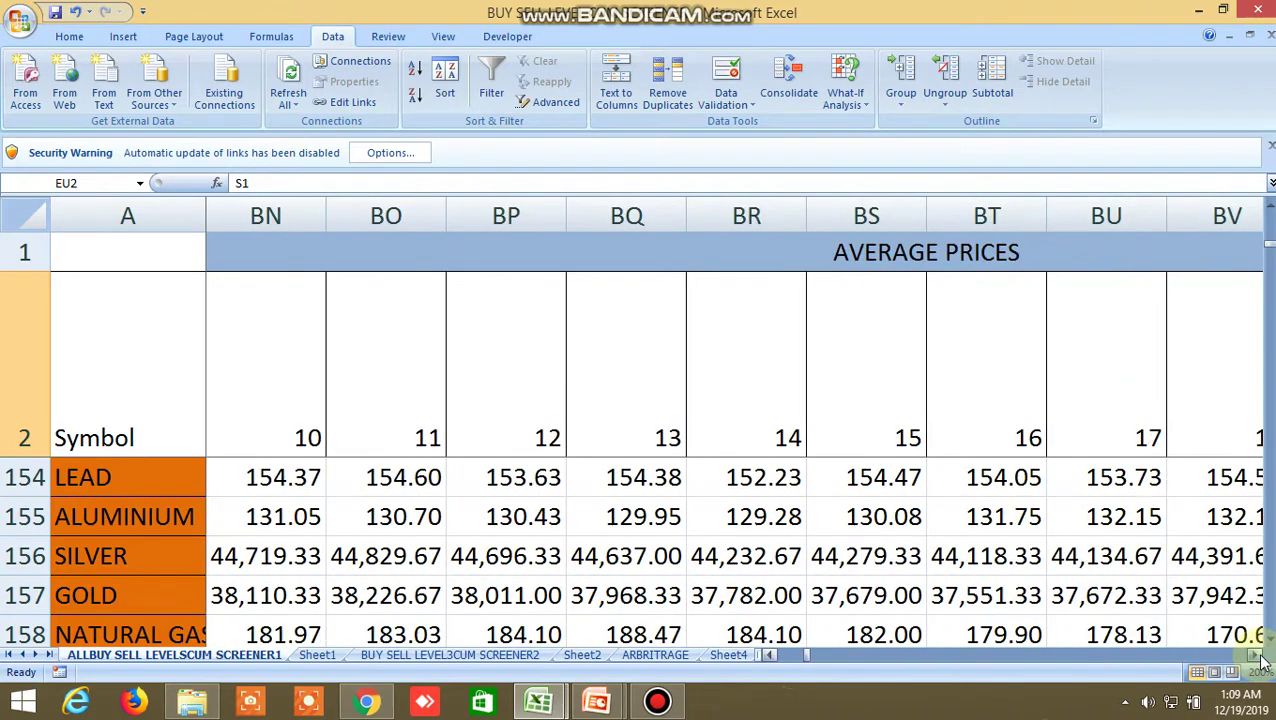
left_click(1258, 660)
left_click(1258, 660)
left_click(1258, 660)
left_click(1258, 660)
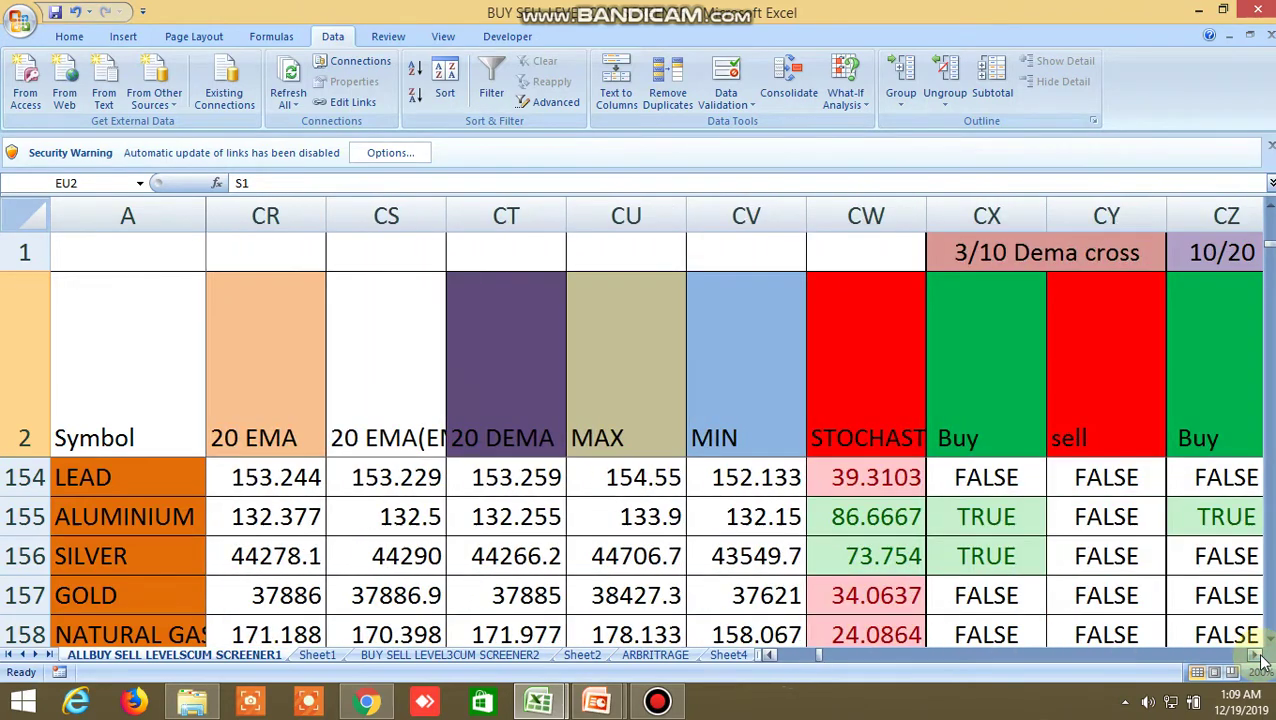
- View the Dema cross, NORMDIST 15 and EMA 5-8-13 CROSSOVER columns for the commodity rows
left_click(1258, 660)
left_click(1258, 660)
left_click(1258, 660)
left_click(1258, 660)
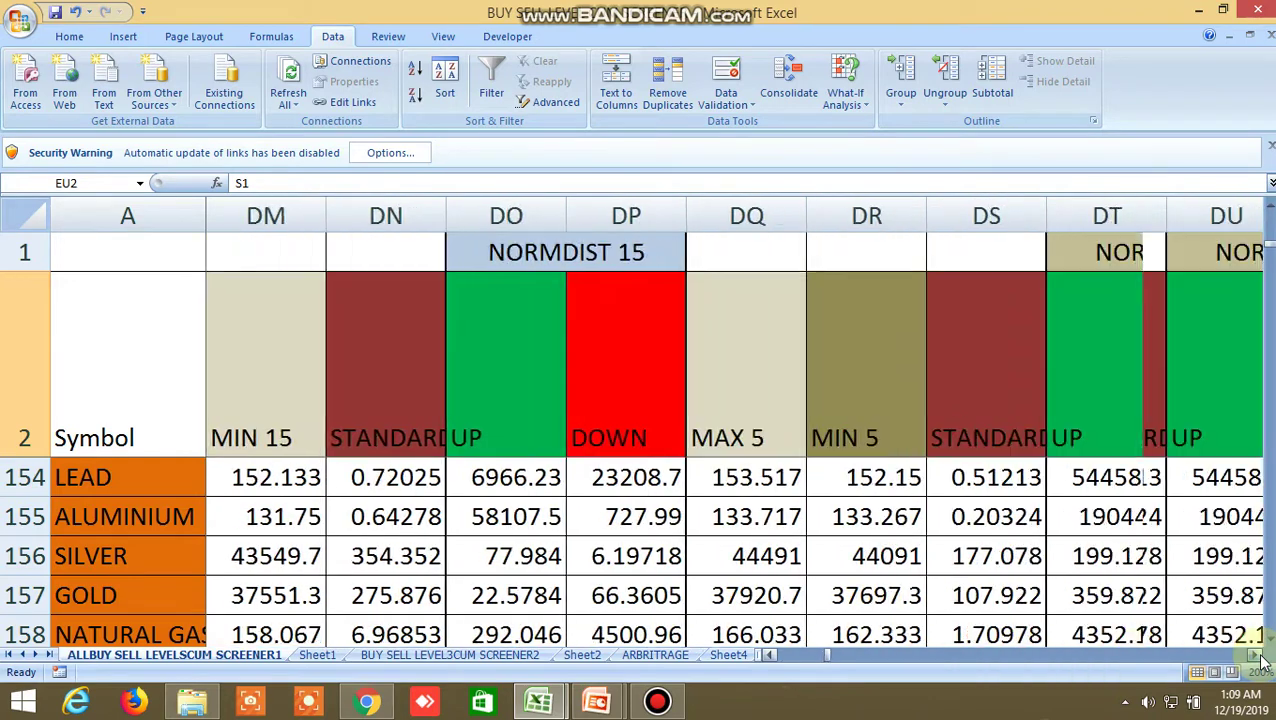
left_click(1258, 660)
left_click(1258, 660)
left_click(1258, 660)
left_click(1258, 660)
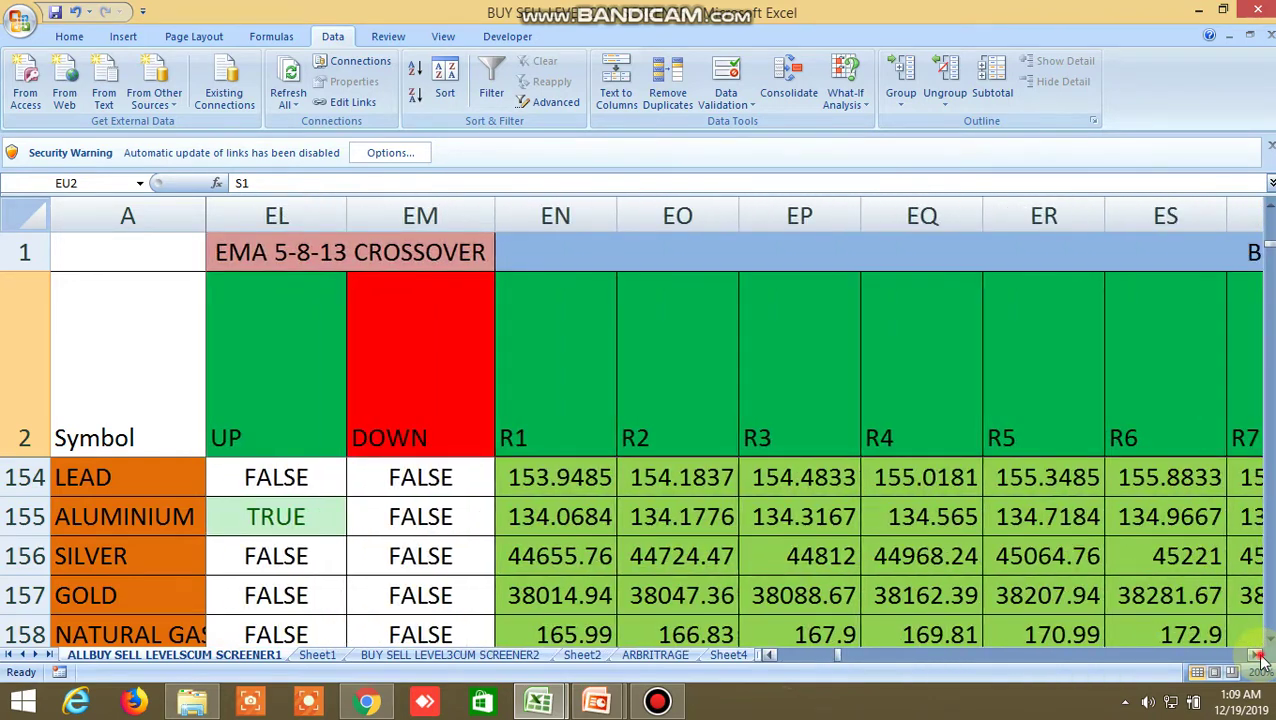
- Examine BUY SELL LEVELS 3 and the PIVOT POINT section for the commodity rows, and return to the first columns
left_click(1258, 660)
left_click(1258, 660)
left_click(1258, 660)
left_click(1258, 660)
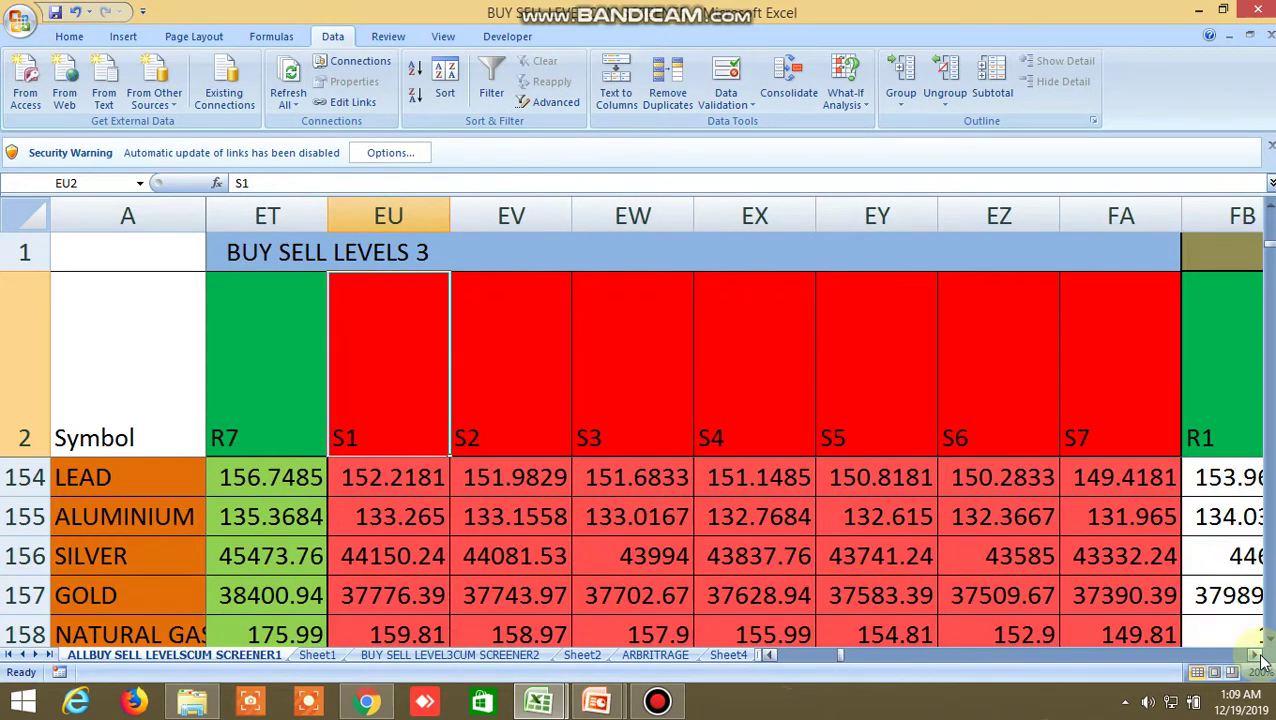
left_click(1258, 660)
left_click(1258, 660)
left_click(1258, 660)
left_click(1258, 660)
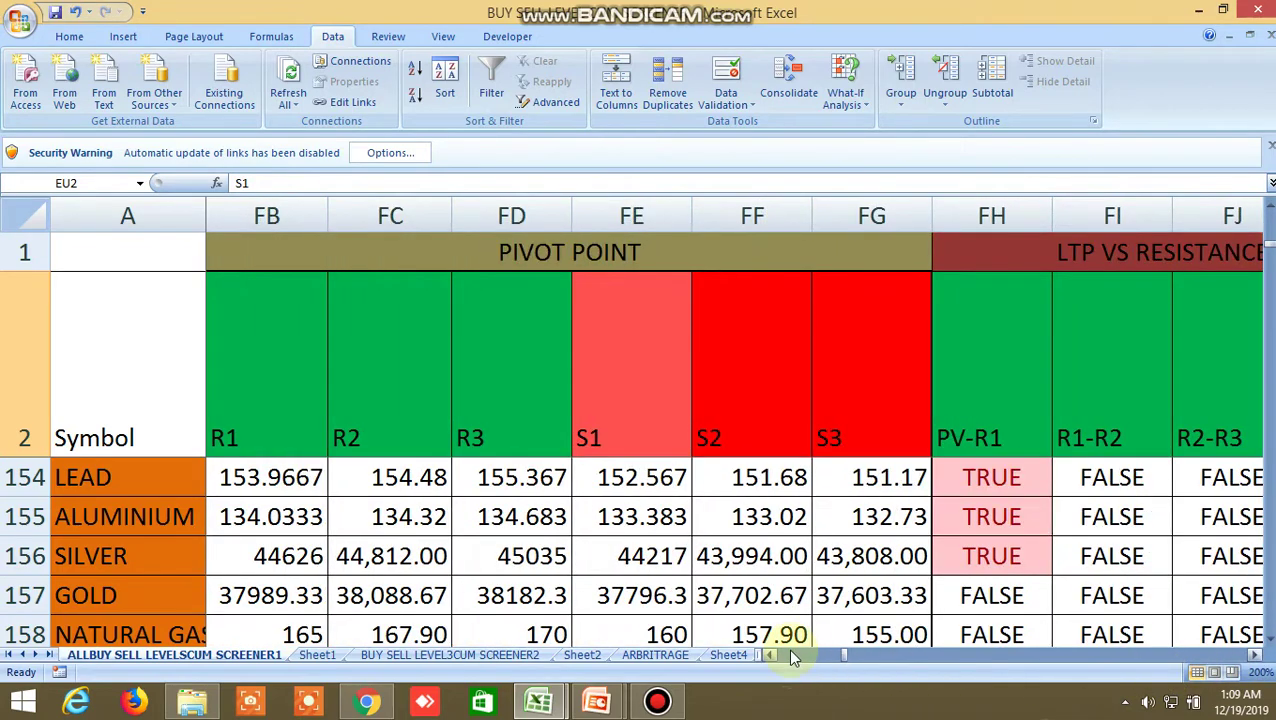
left_click_drag(840, 660, 797, 663)
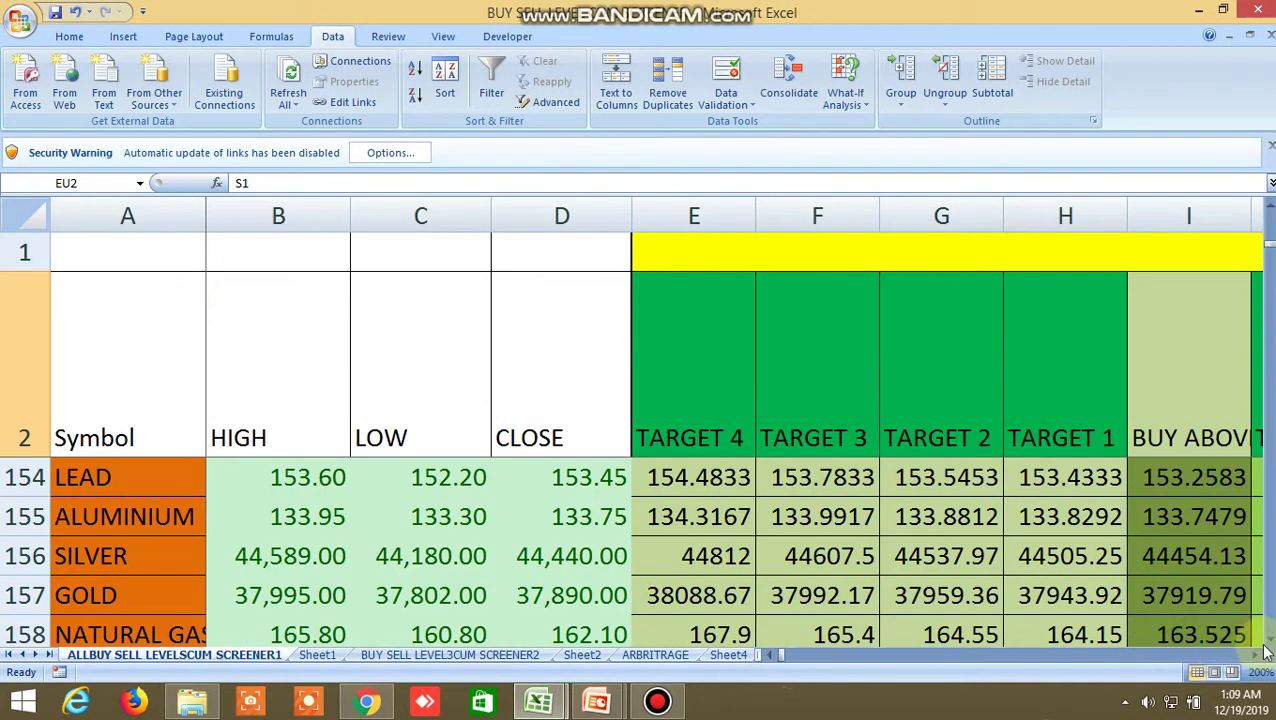
- Review the BANKBARODA to BHARATFORG stock rows across to the PIVOT POINT section, and return to the first columns
scroll(820, 562, "down", 6)
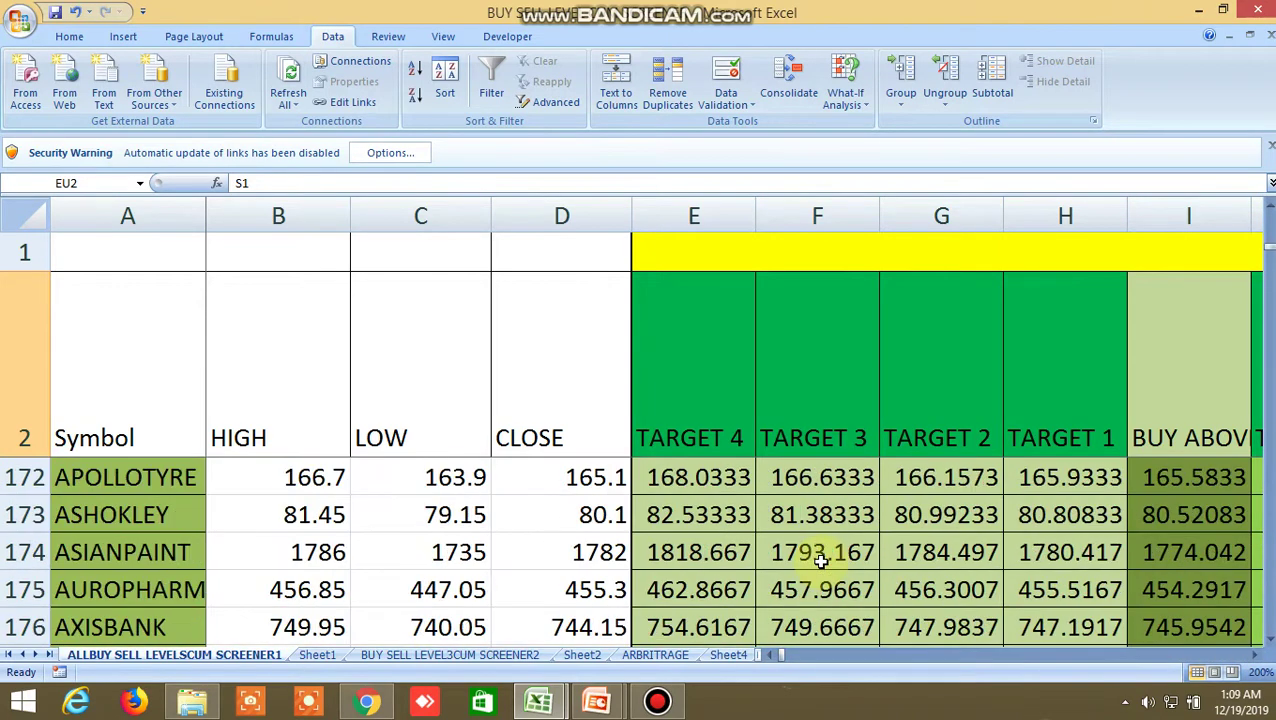
scroll(820, 562, "down", 2)
scroll(820, 562, "down", 1)
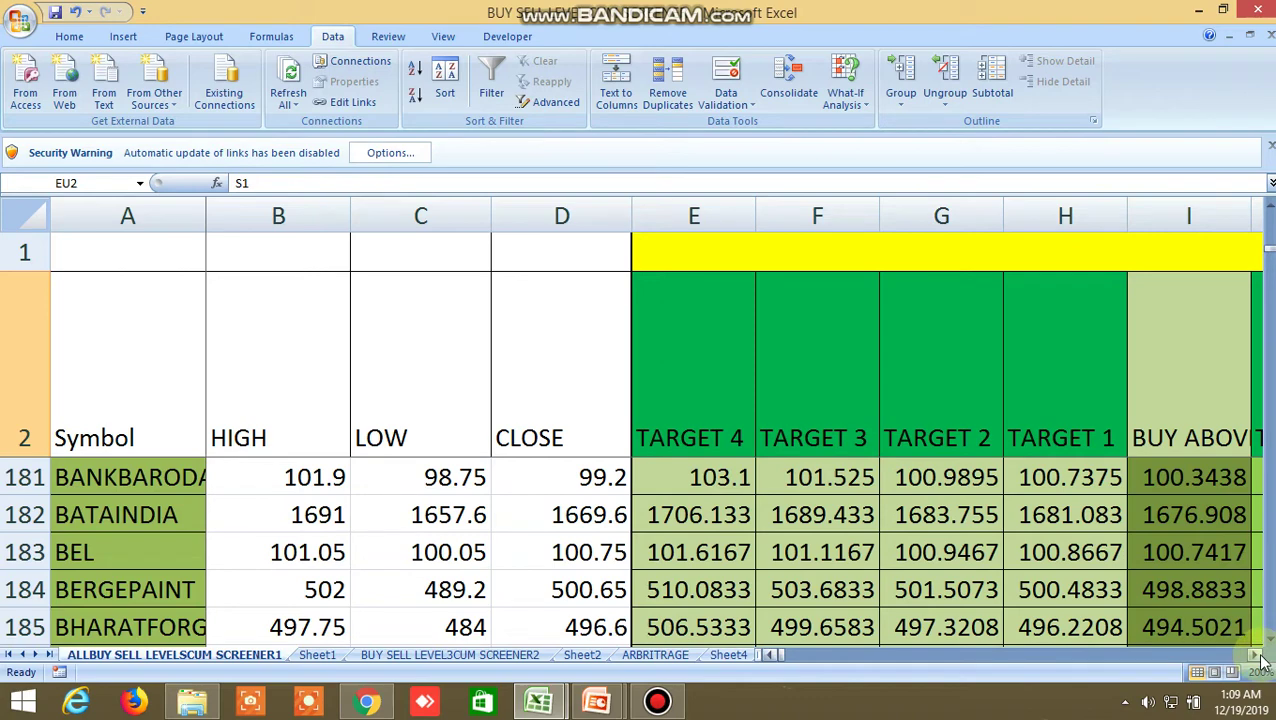
left_click_drag(1258, 656, 1258, 656)
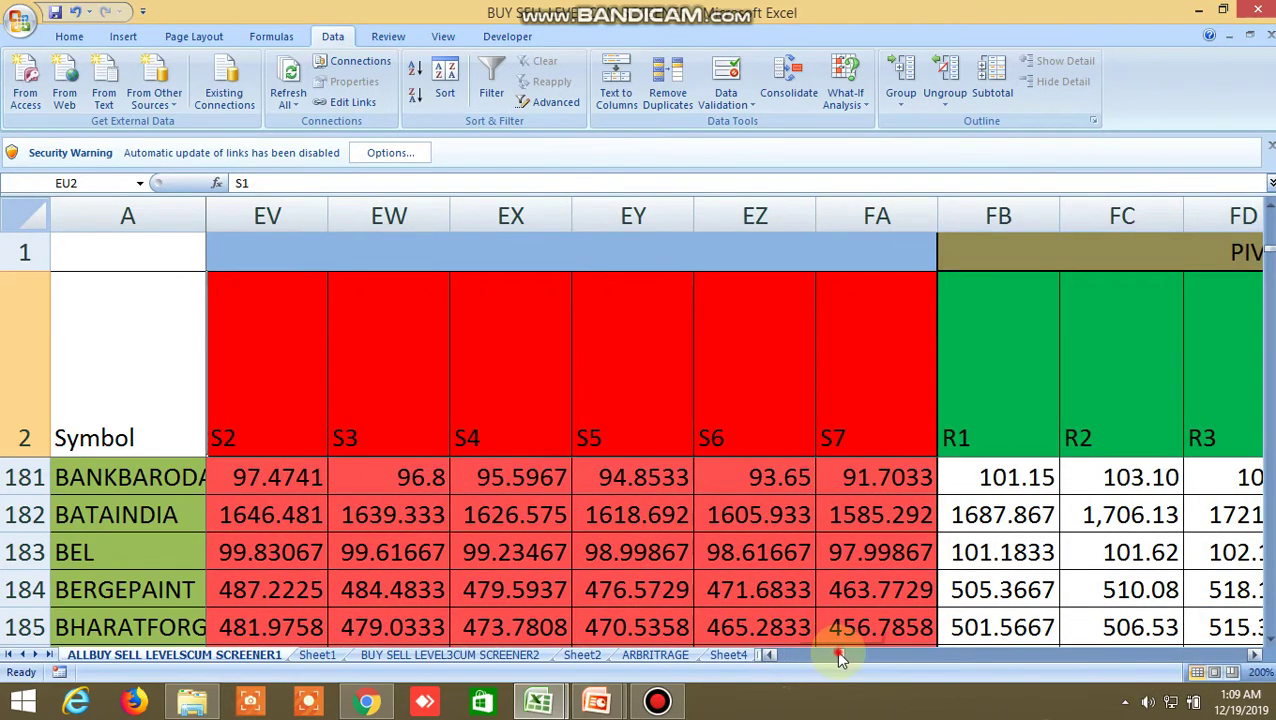
left_click_drag(840, 658, 785, 658)
- Review the CESC to COLPAL stock rows across to the PIVOT POINT section, and return to the first columns
scroll(840, 590, "down", 5)
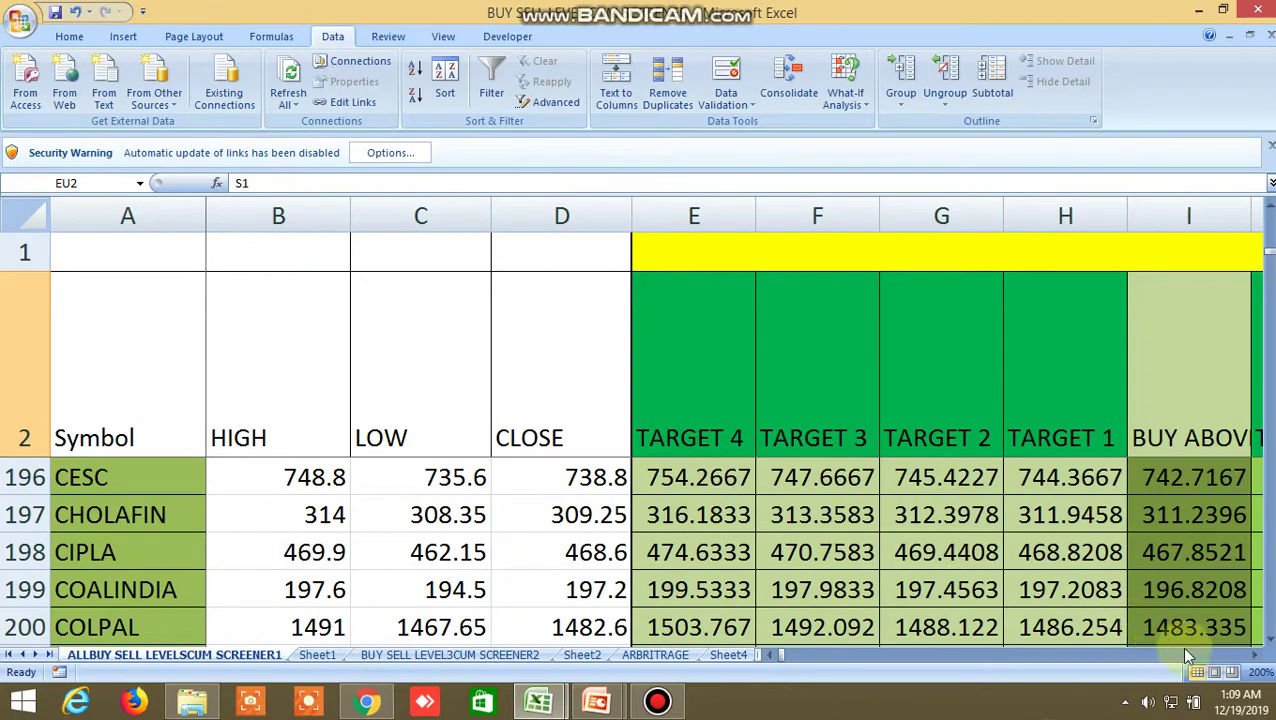
left_click_drag(1257, 656, 1257, 663)
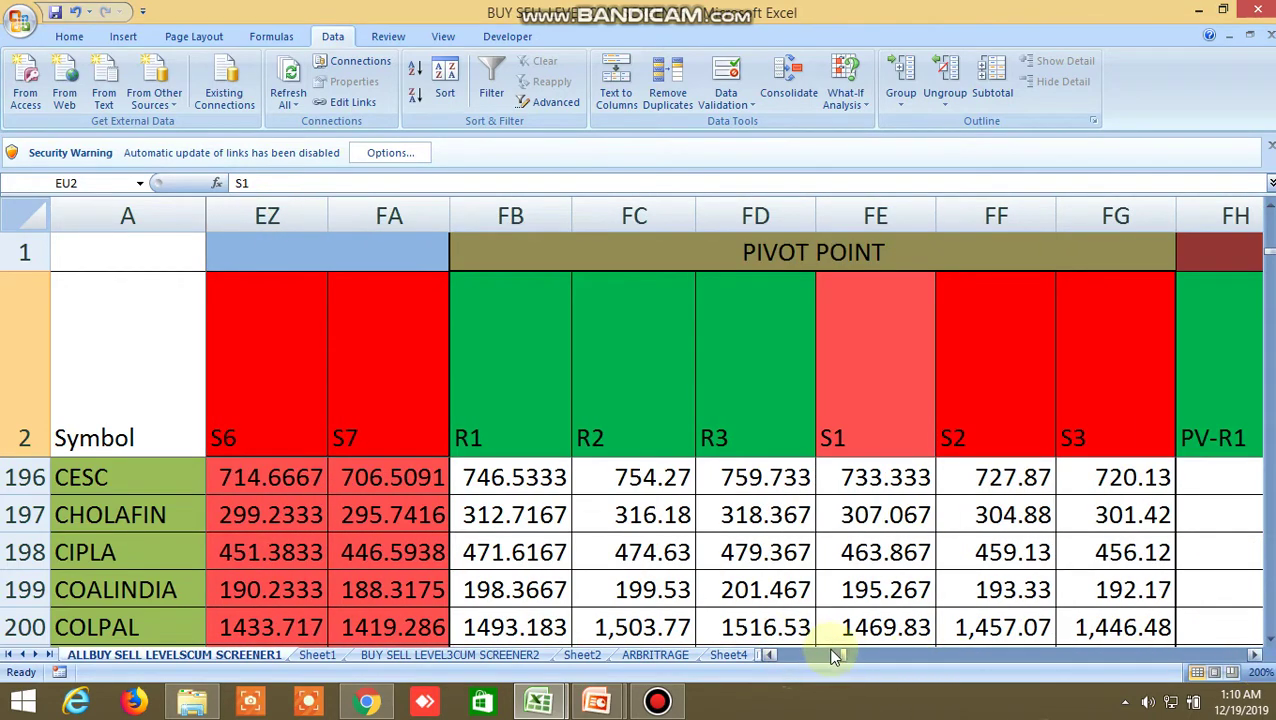
left_click_drag(845, 655, 771, 655)
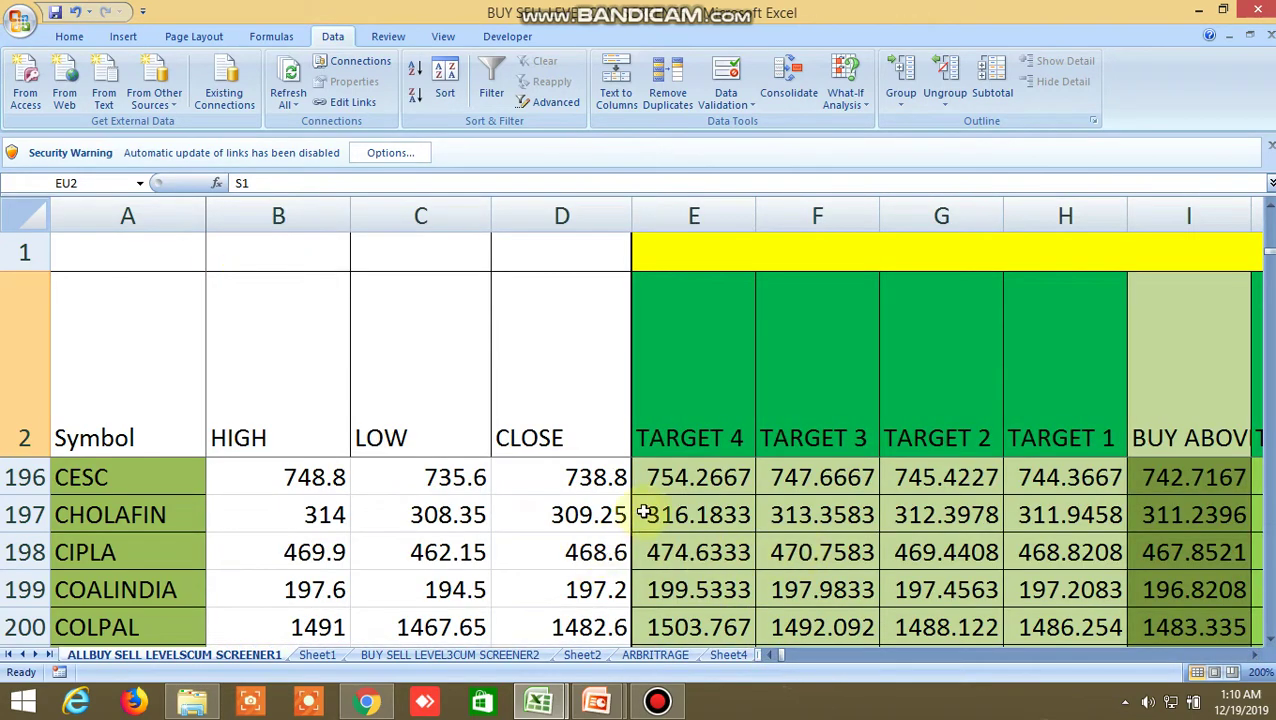
- Switch to File Explorer and open the Downloads folder
left_click(196, 703)
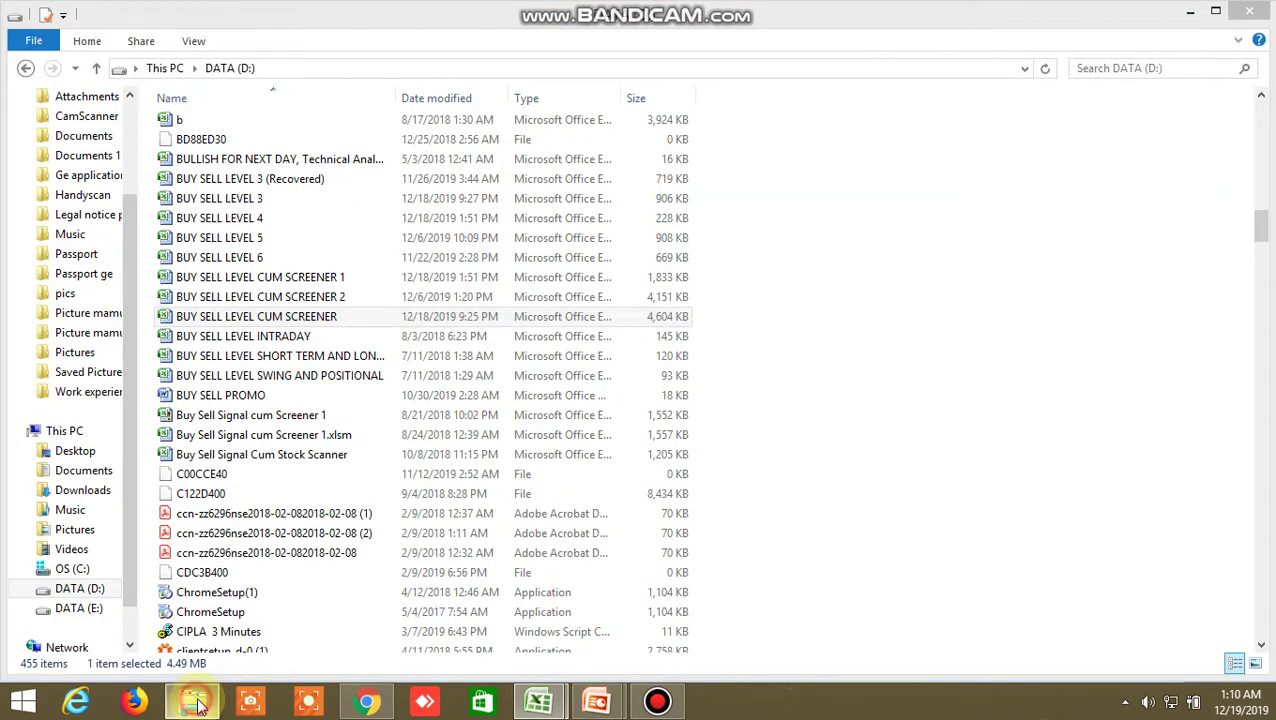
left_click(96, 494)
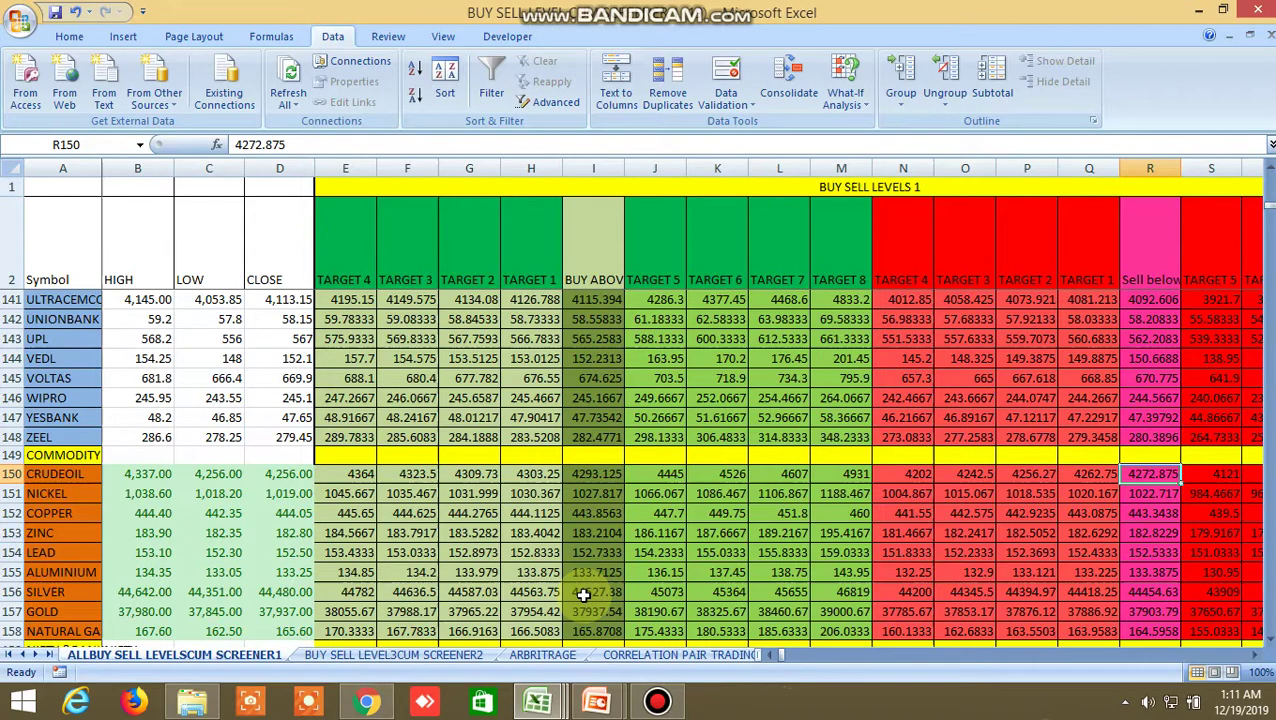
- Check the CRUDEOIL buy targets in BUY SELL LEVELS 1, switch to Chrome and open the CRUDEOIL DEC FUT chart
left_click(477, 477)
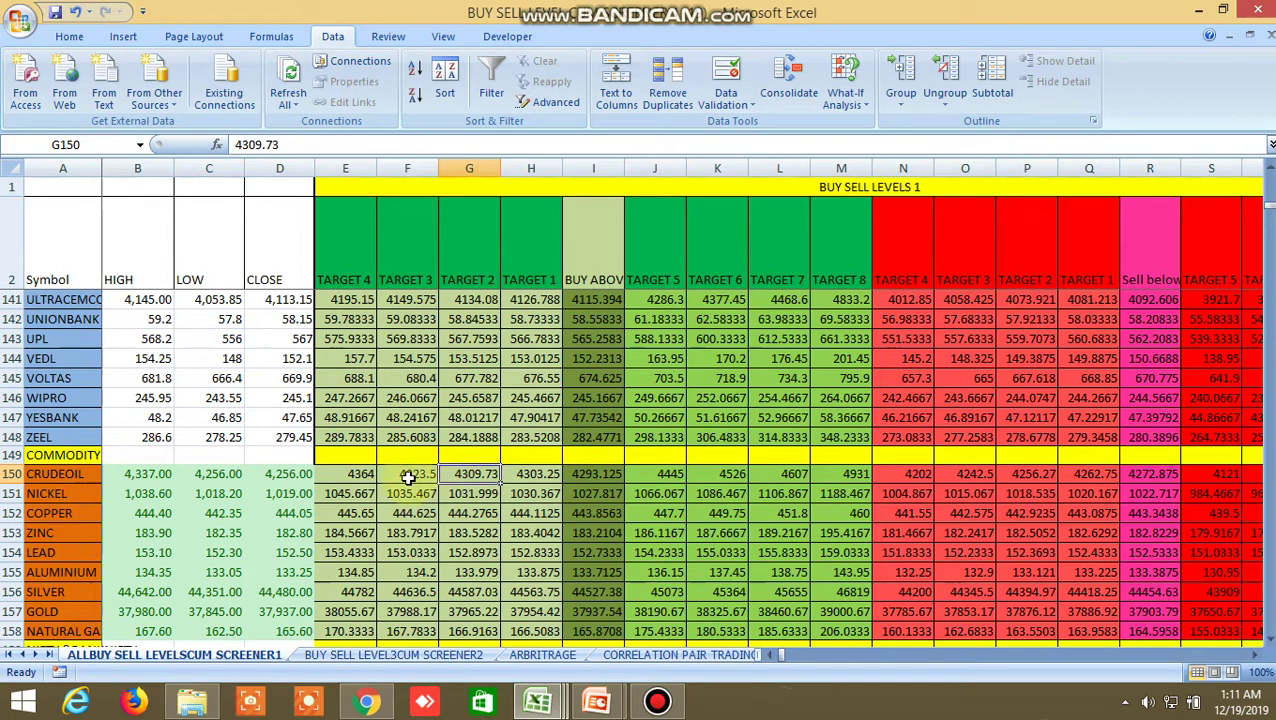
left_click(368, 703)
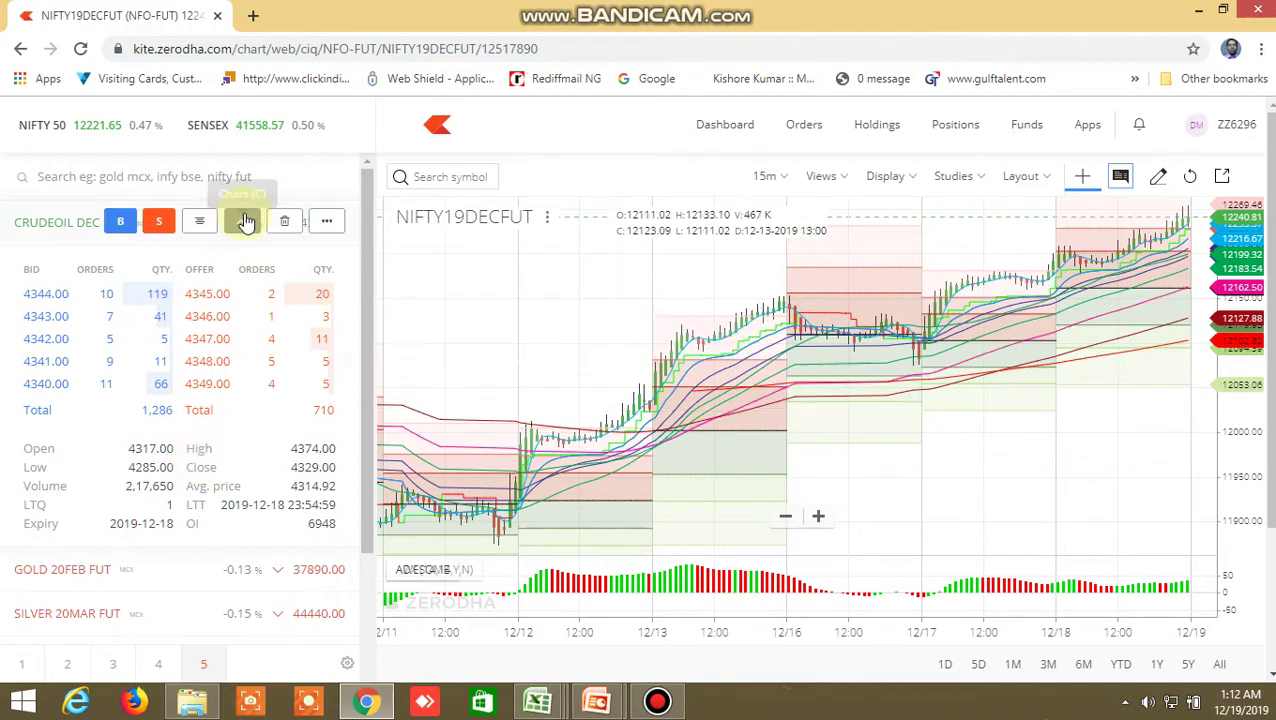
left_click(245, 221)
left_click(243, 215)
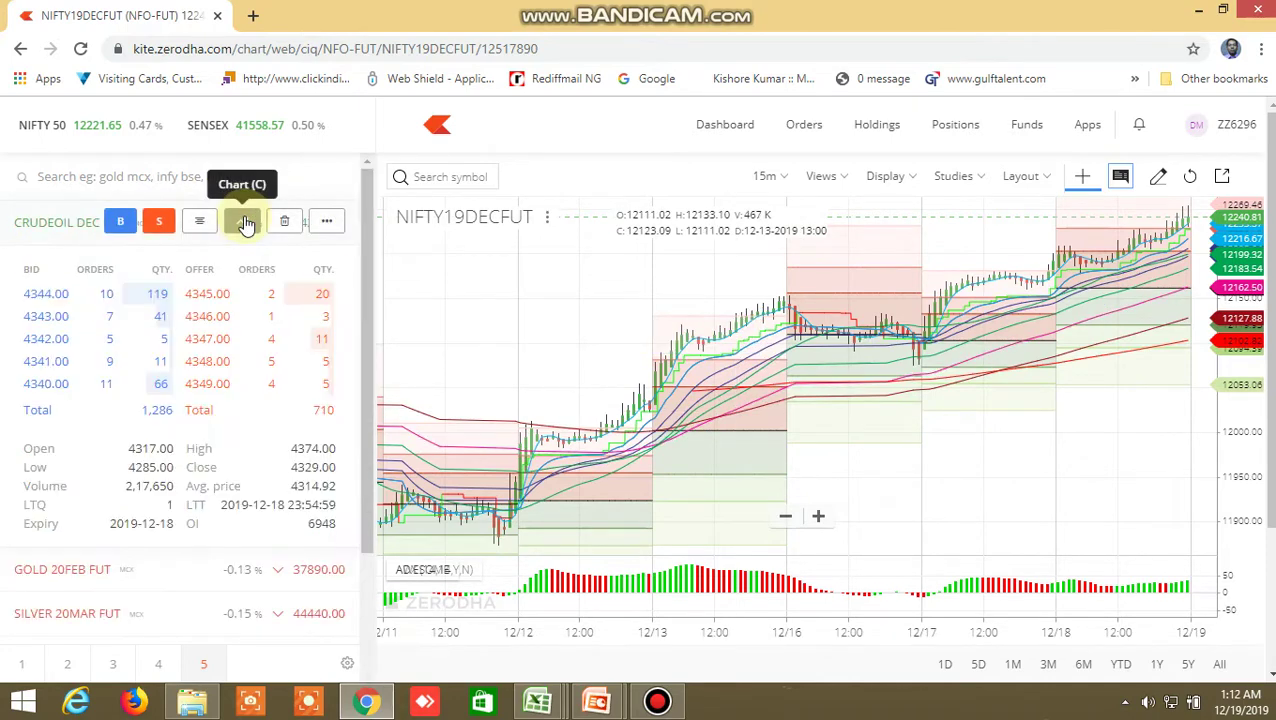
left_click(245, 224)
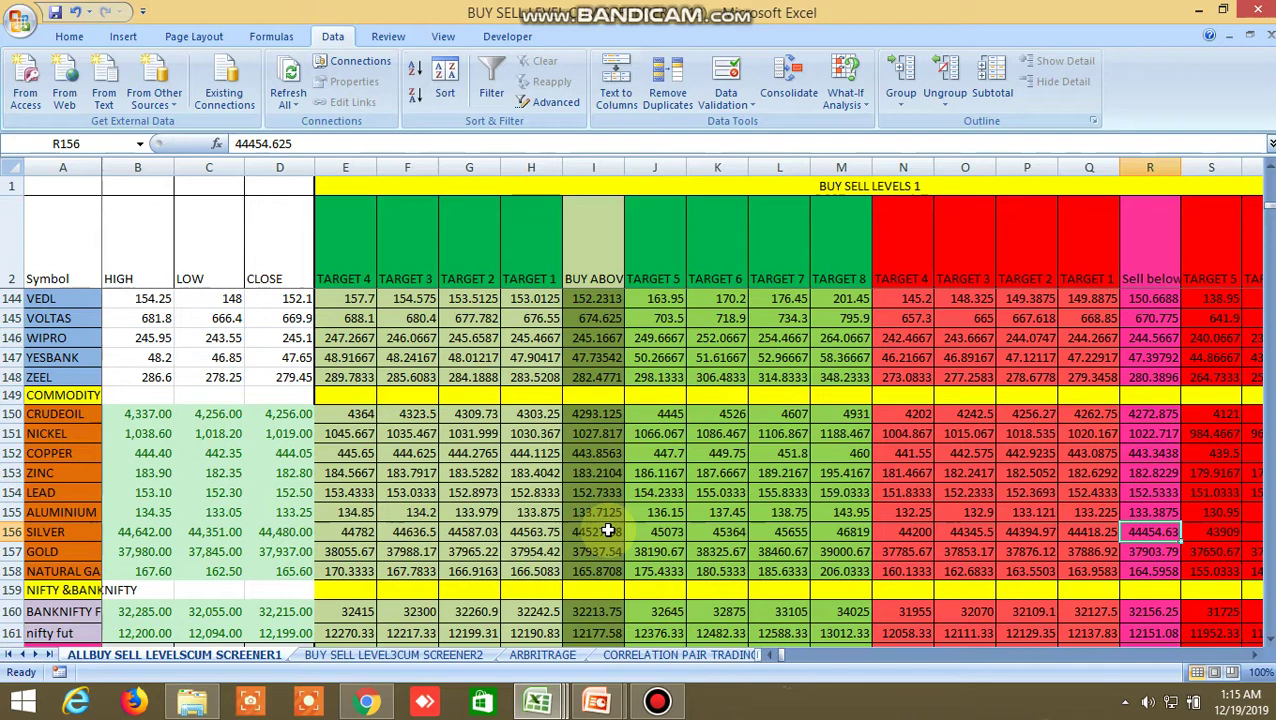
- Switch from the workbook to the Kite charts in Chrome and open the GOLD 20FEB FUT chart
left_click(537, 702)
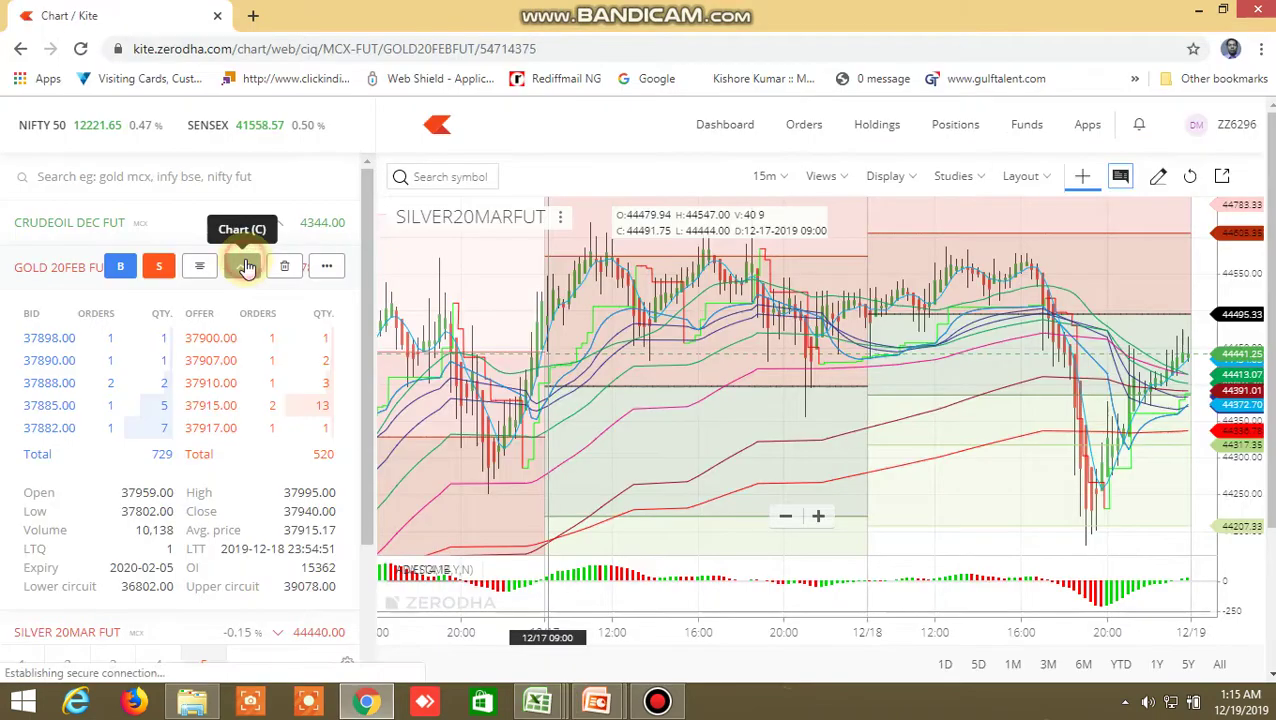
left_click(246, 267)
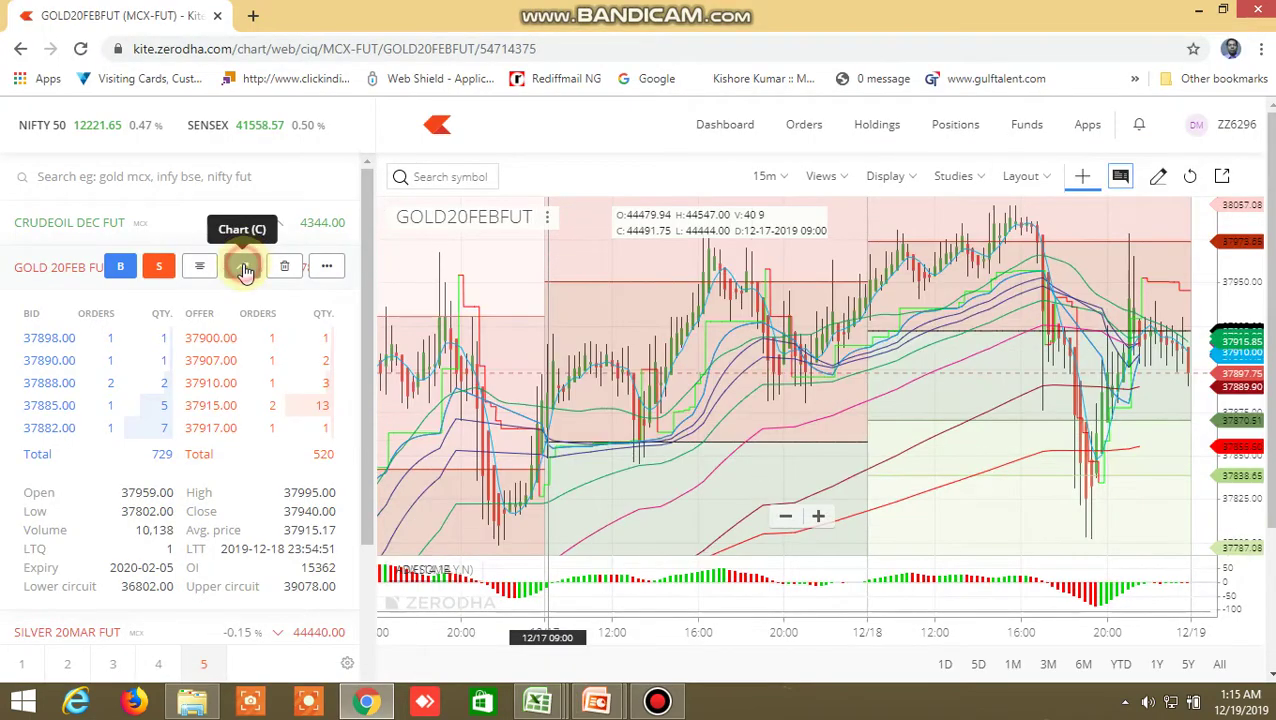
left_click(244, 267)
left_click(244, 267)
left_click(244, 268)
left_click(244, 268)
left_click(243, 269)
left_click(243, 269)
left_click(243, 269)
left_click(242, 268)
left_click(241, 268)
left_click(242, 268)
left_click(243, 268)
left_click(244, 268)
left_click(246, 268)
left_click(246, 268)
left_click(245, 267)
left_click(245, 267)
left_click(252, 277)
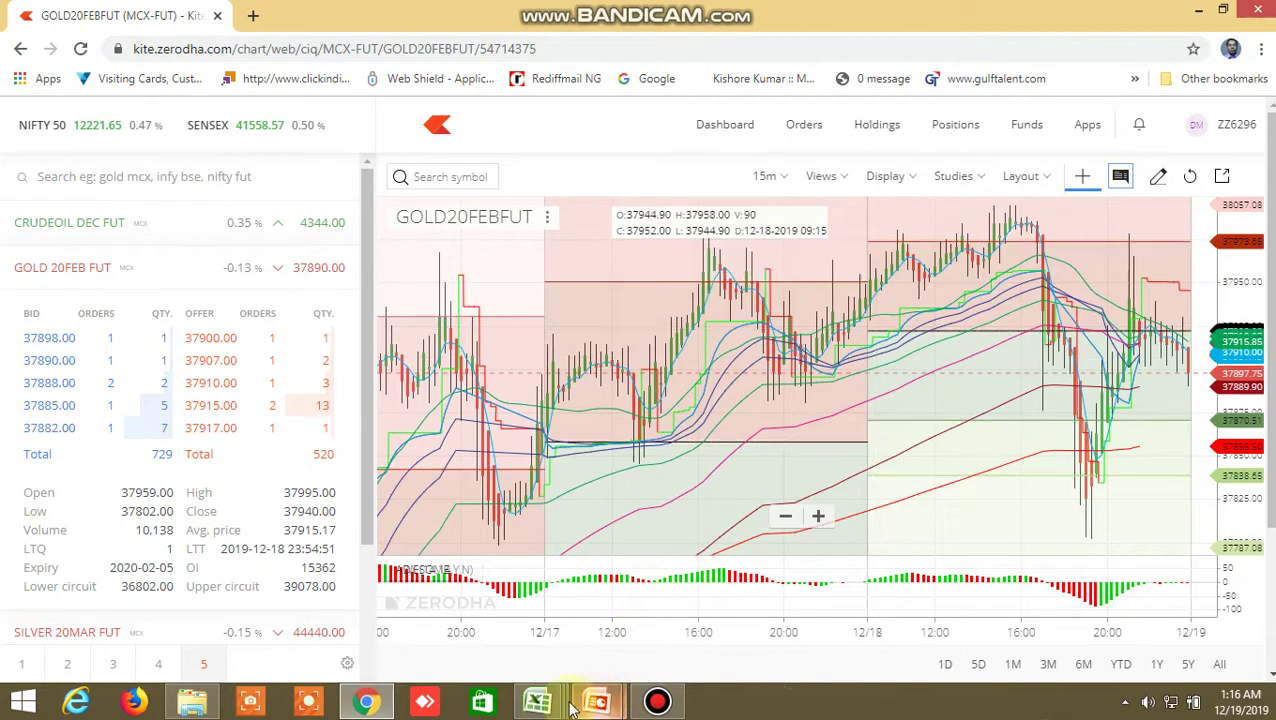
- Compare the GOLD row's buy and sell levels in Excel with the GOLD 20FEB FUT chart in Chrome, and return to the workbook
mouse_move(535, 698)
left_click(588, 617)
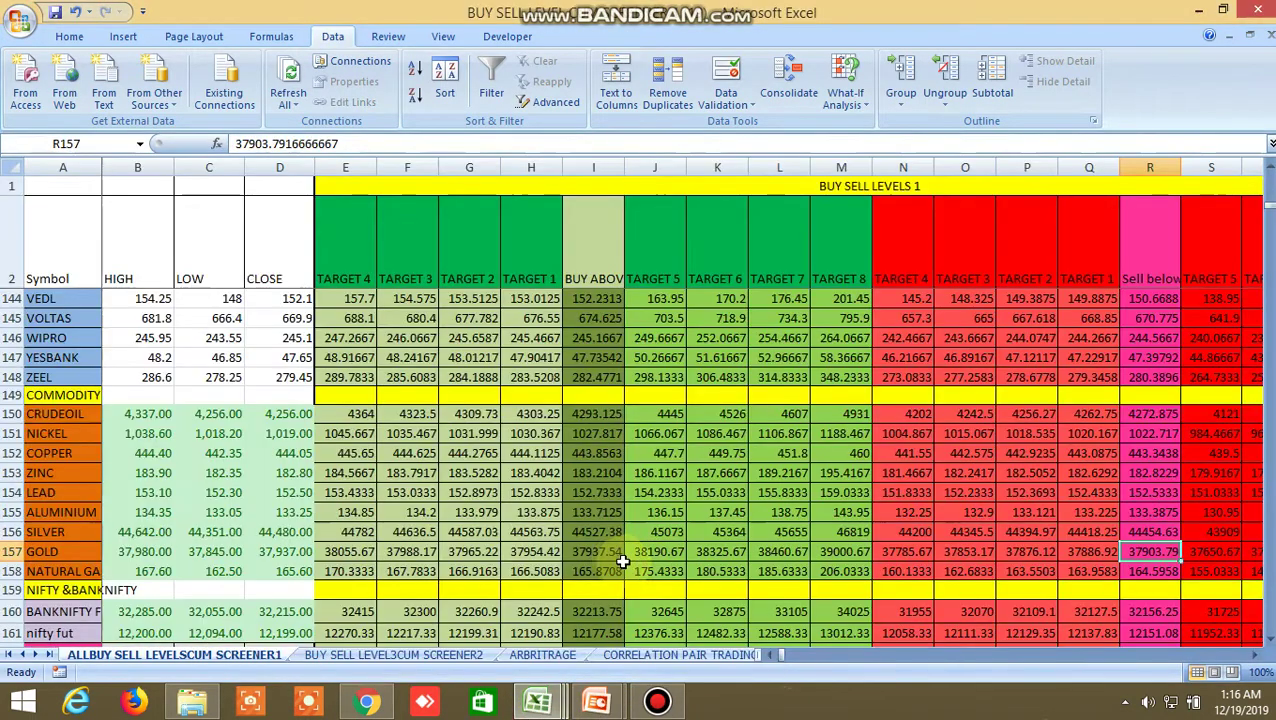
left_click(745, 617)
key("alt+Tab")
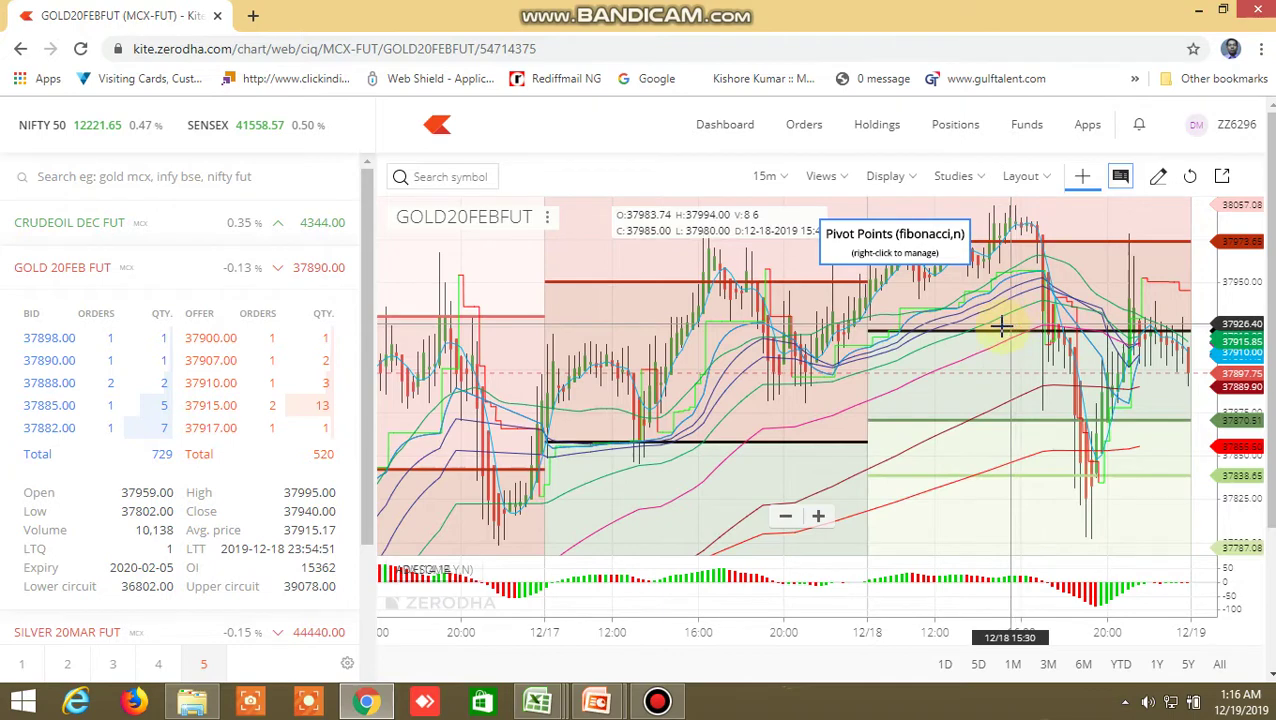
left_click(537, 701)
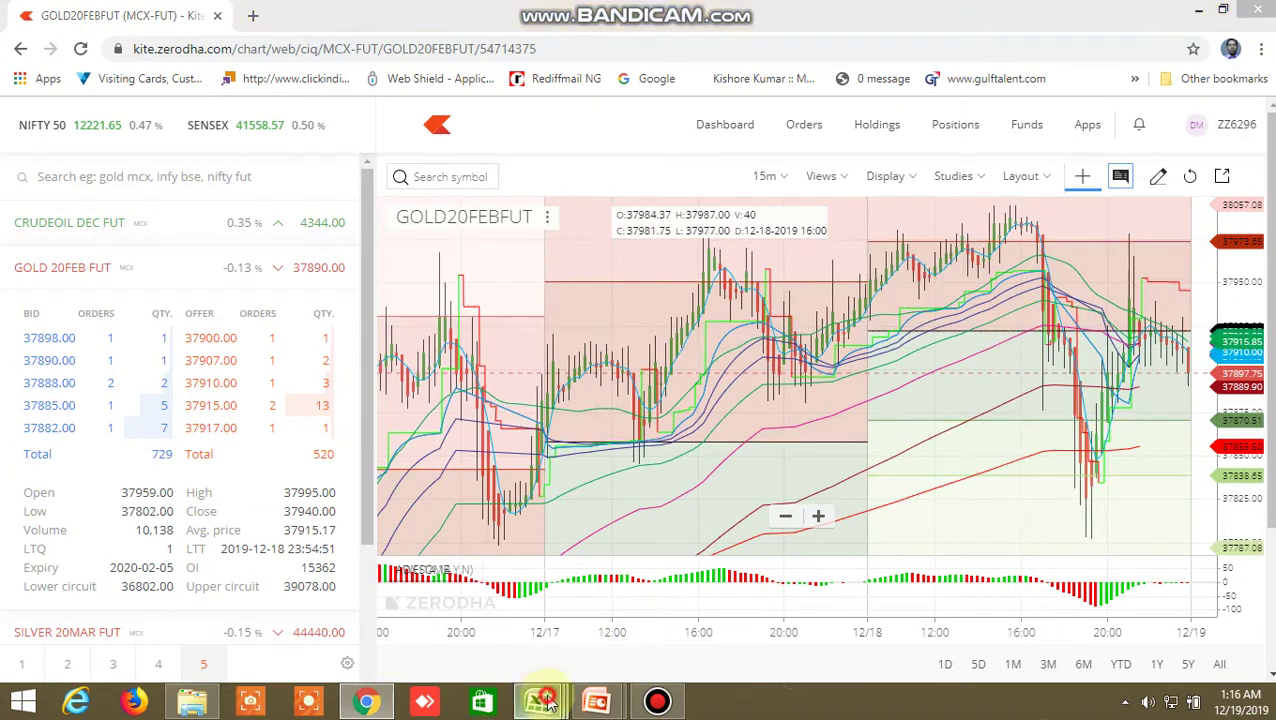
left_click(742, 603)
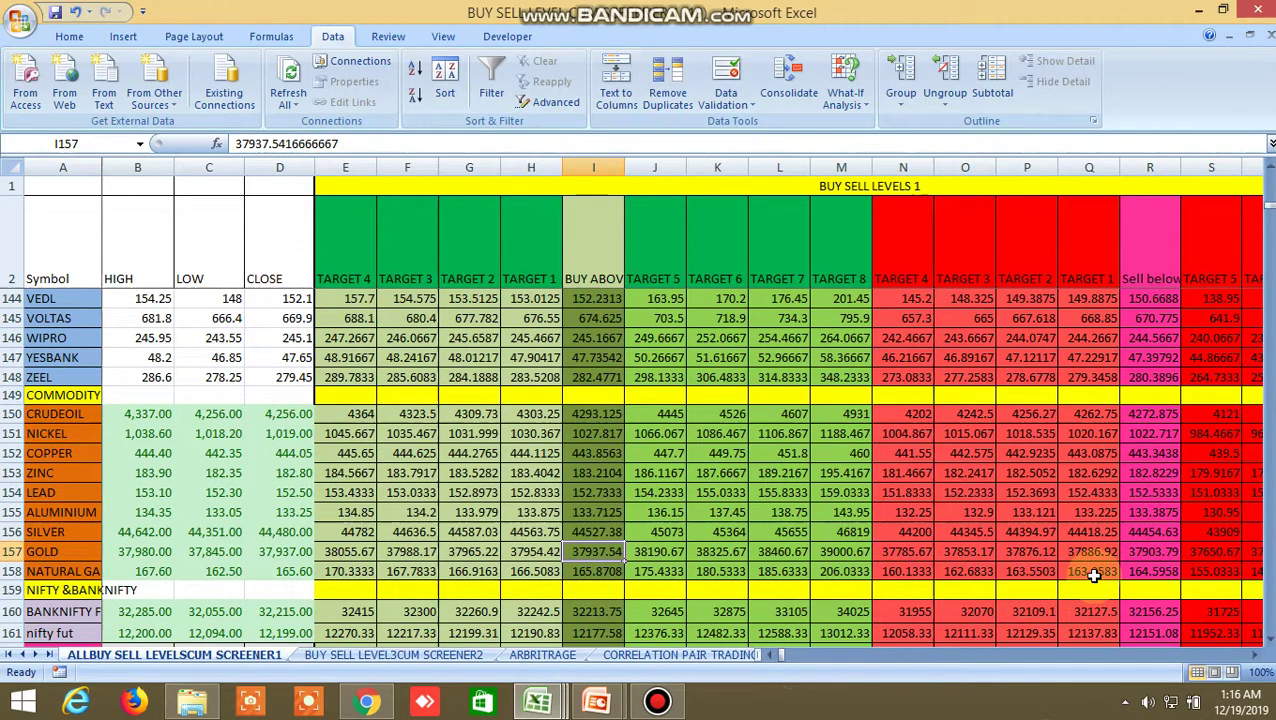